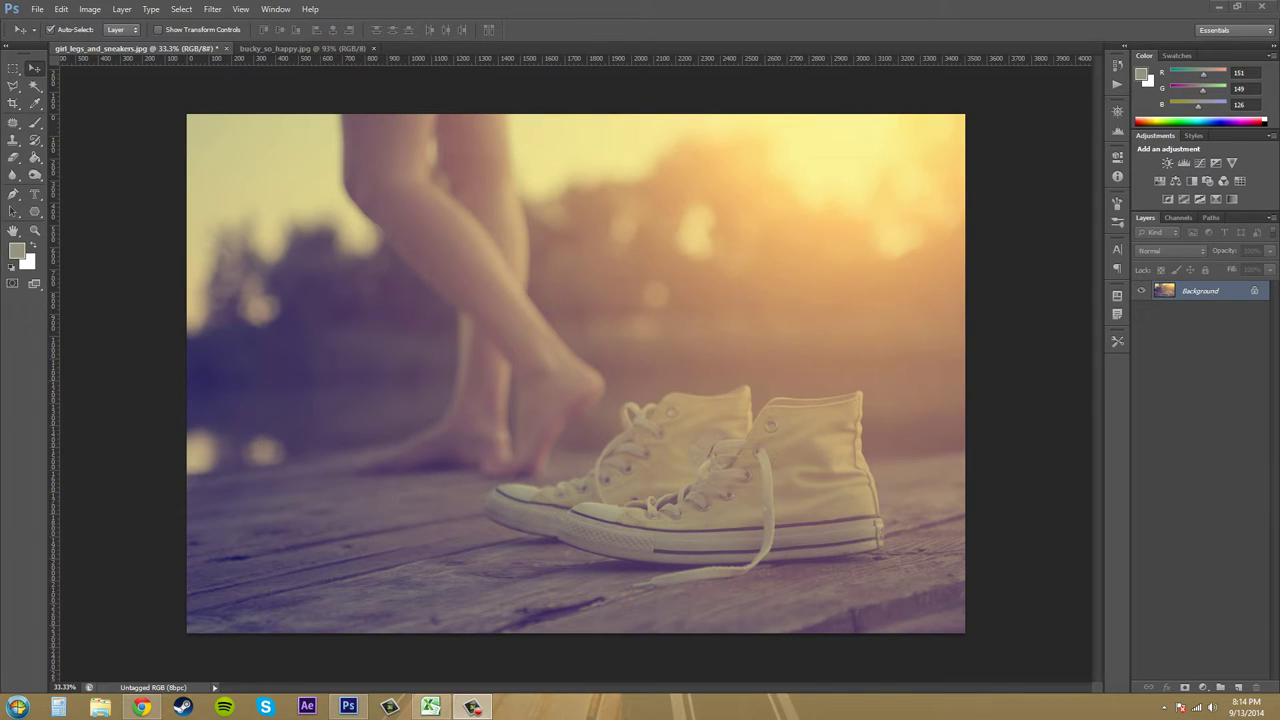
Open Curves from Image > Adjustments and move its window off the photo
left_click(90, 9)
left_click(251, 310)
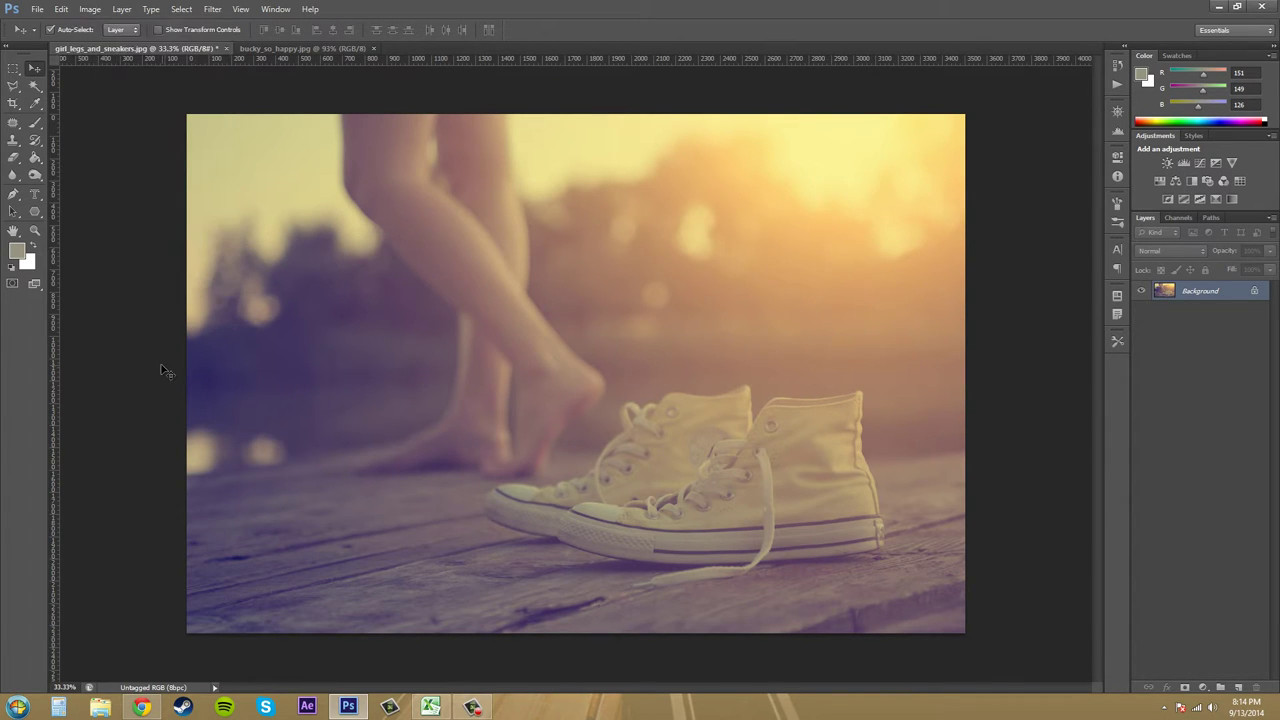
left_click(90, 12)
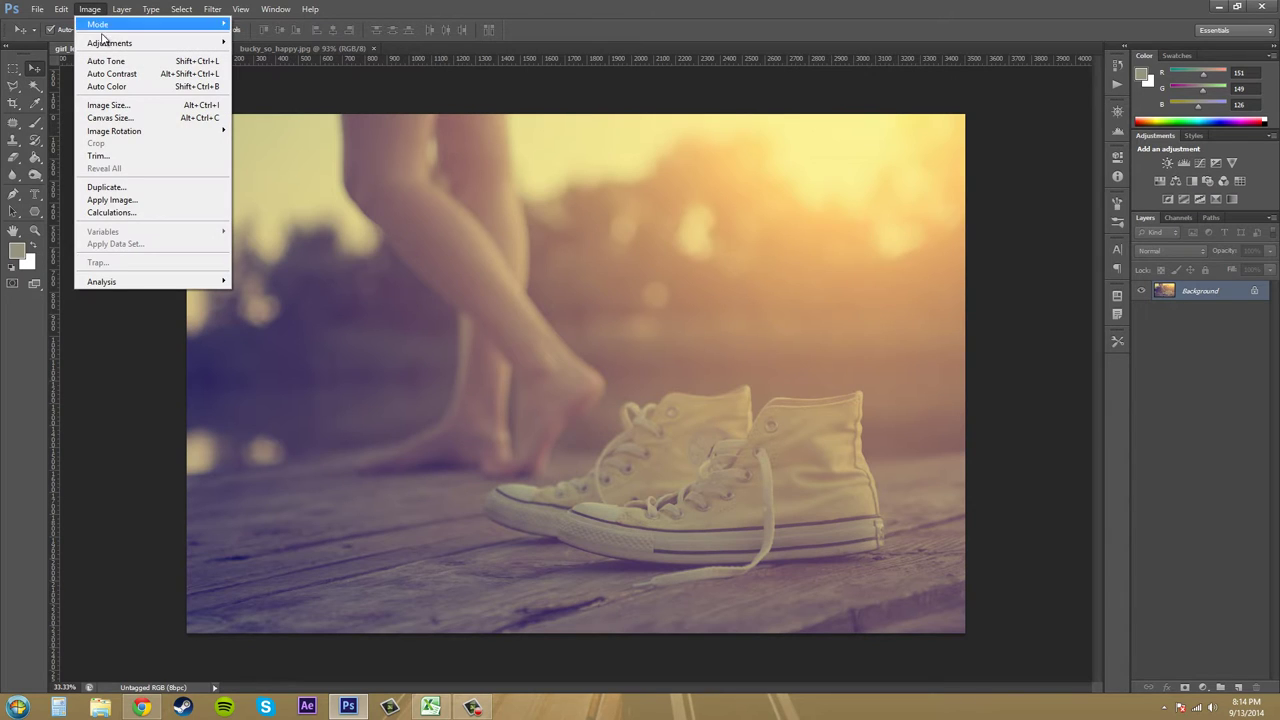
mouse_move(100, 43)
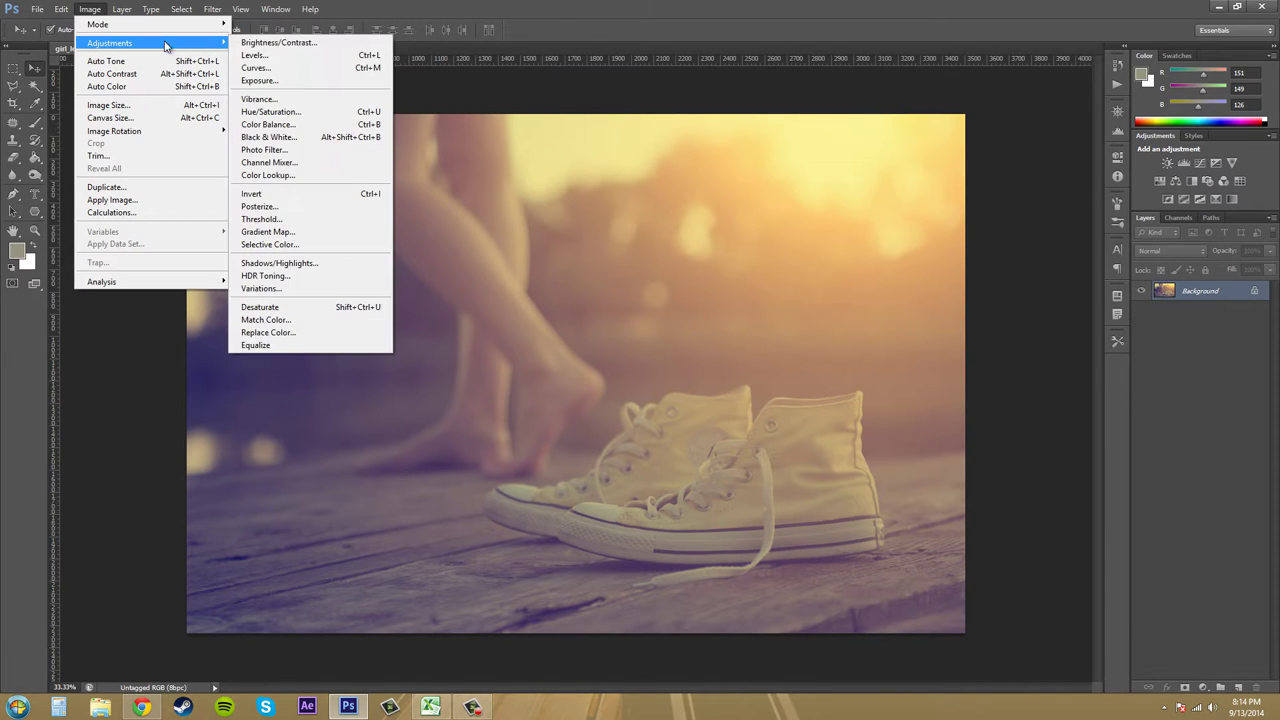
left_click(274, 67)
left_click_drag(604, 185, 988, 211)
Cancel Curves without changes, then reopen it from Image > Adjustments > Curves
left_click(90, 10)
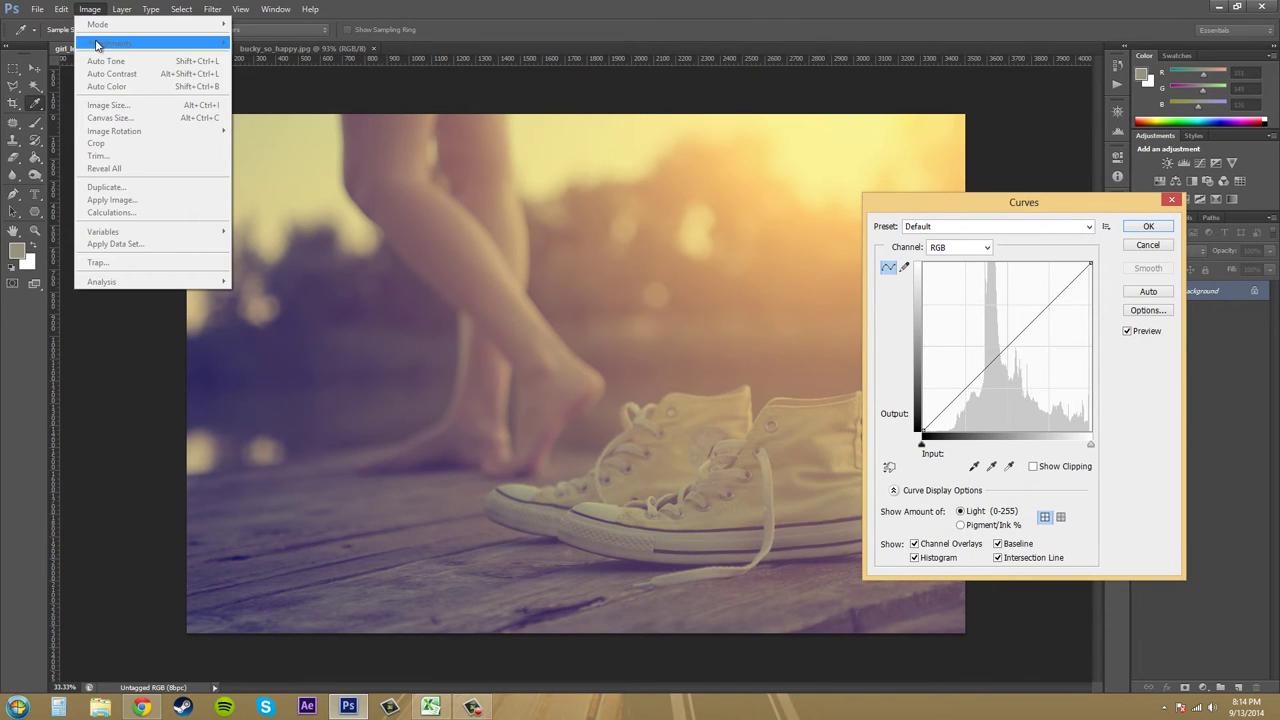
left_click(1150, 245)
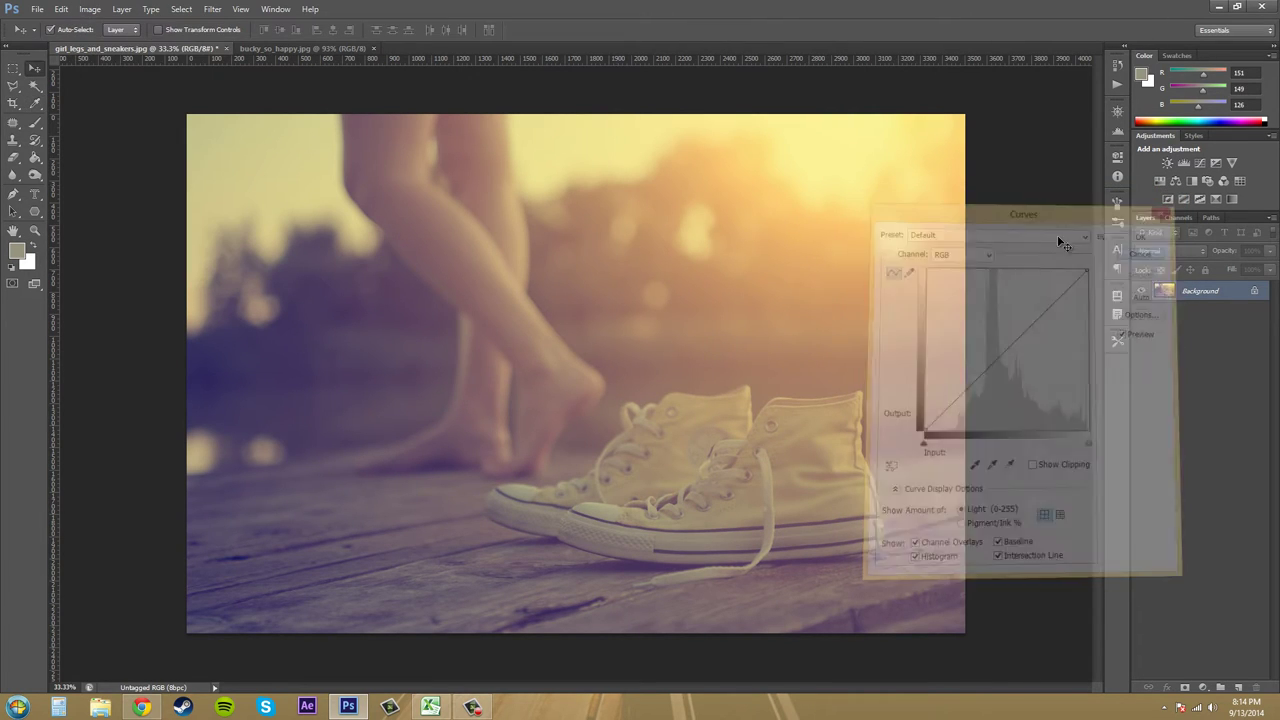
left_click(90, 10)
mouse_move(95, 45)
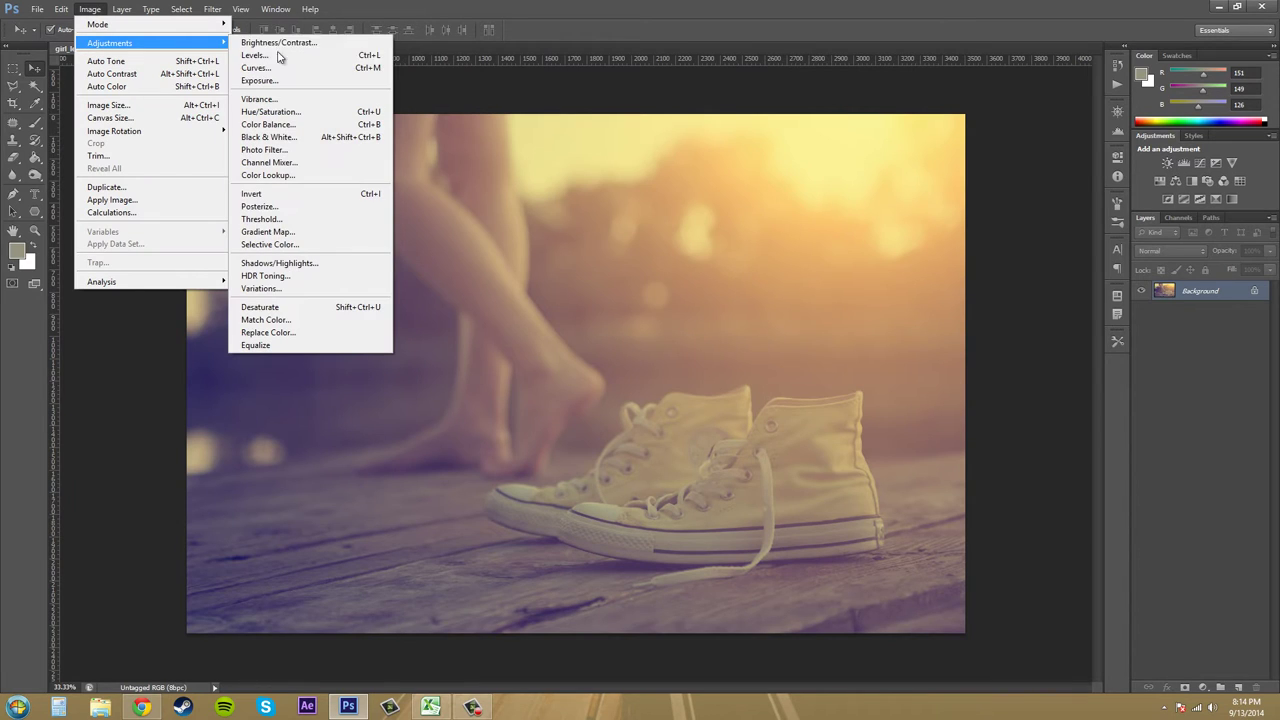
left_click(339, 74)
Drag the Curves dialog to the right of the sneakers photo
left_click_drag(670, 179, 1101, 188)
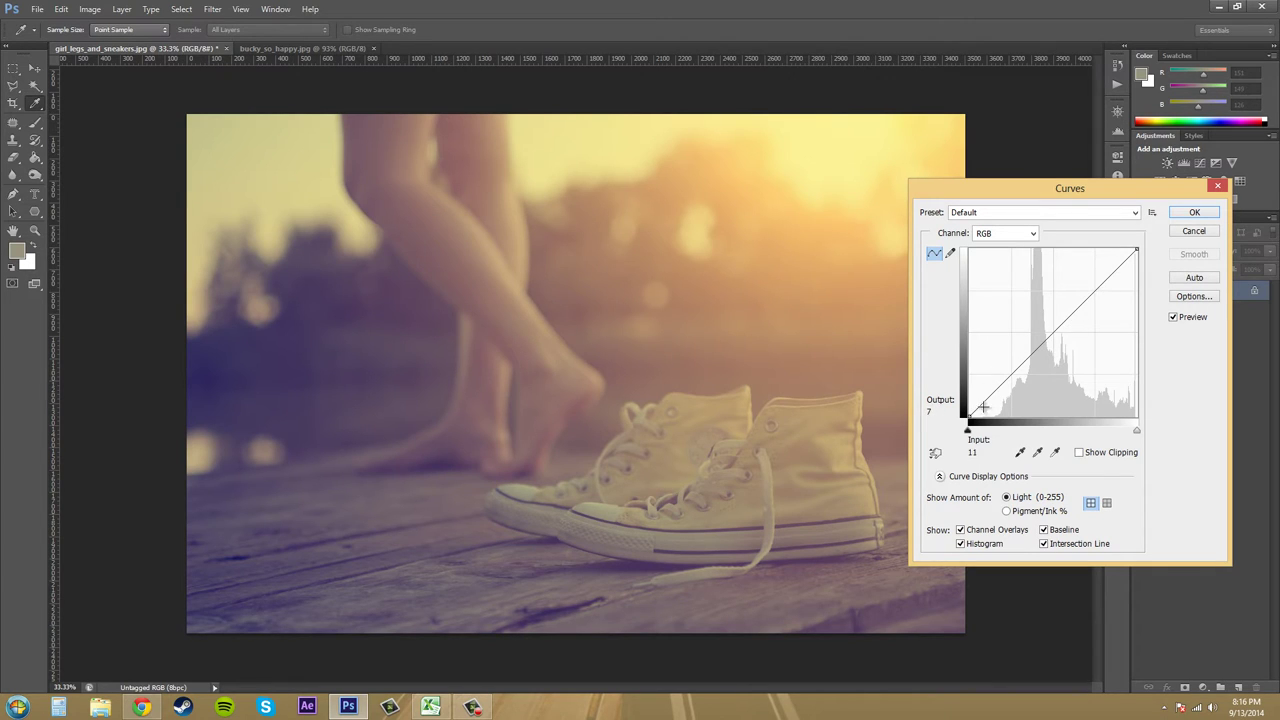
Bend the RGB curve below the diagonal, placing the shadow point at input 68, output 23
left_click(1093, 291)
left_click_drag(1093, 291, 1088, 277)
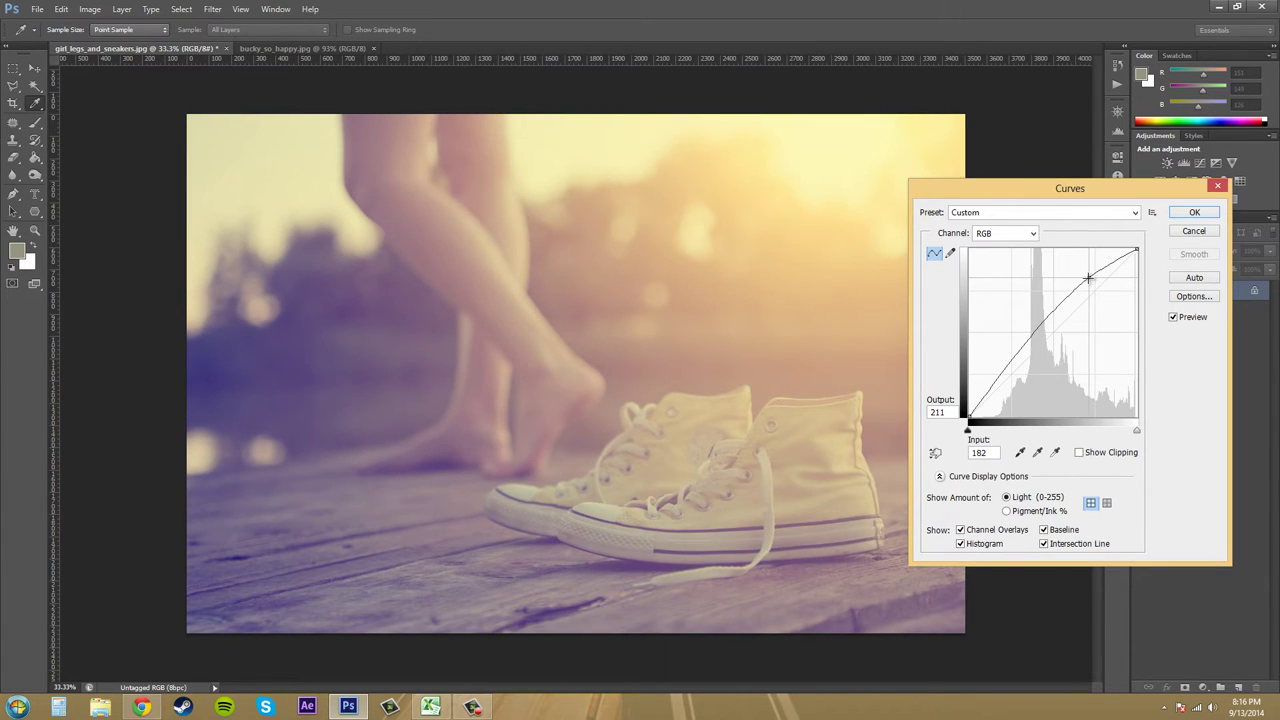
left_click_drag(1088, 277, 1100, 299)
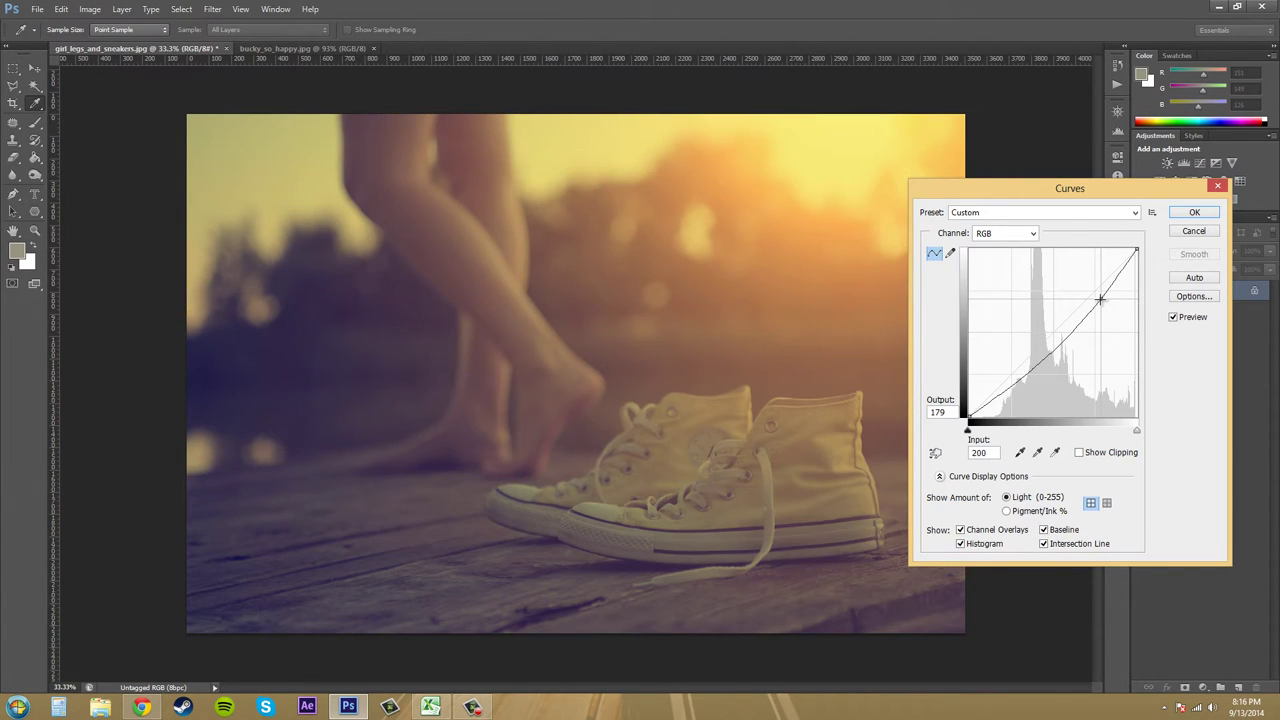
left_click(1007, 392)
mouse_move(1005, 390)
left_mouse_down()
mouse_move(996, 373)
mouse_move(1014, 401)
left_mouse_up()
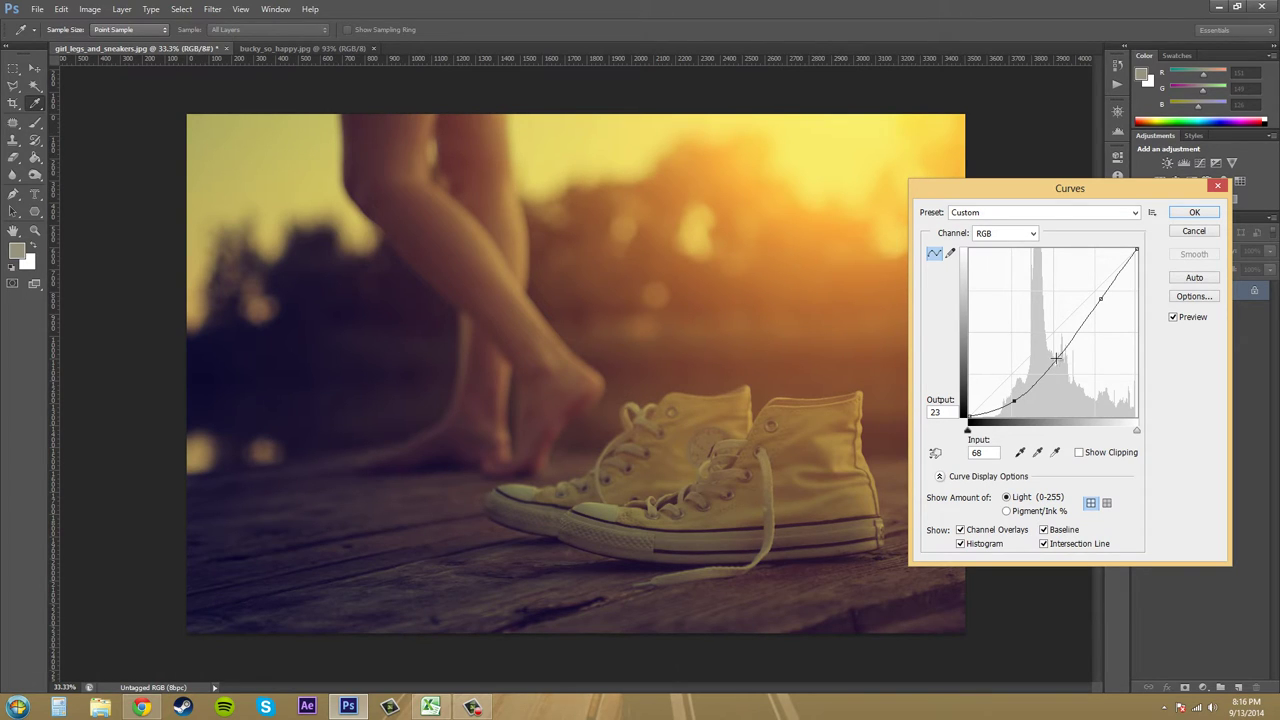
Add midtone, shadow and highlight points to form an S-curve
left_click_drag(1048, 370, 1041, 348)
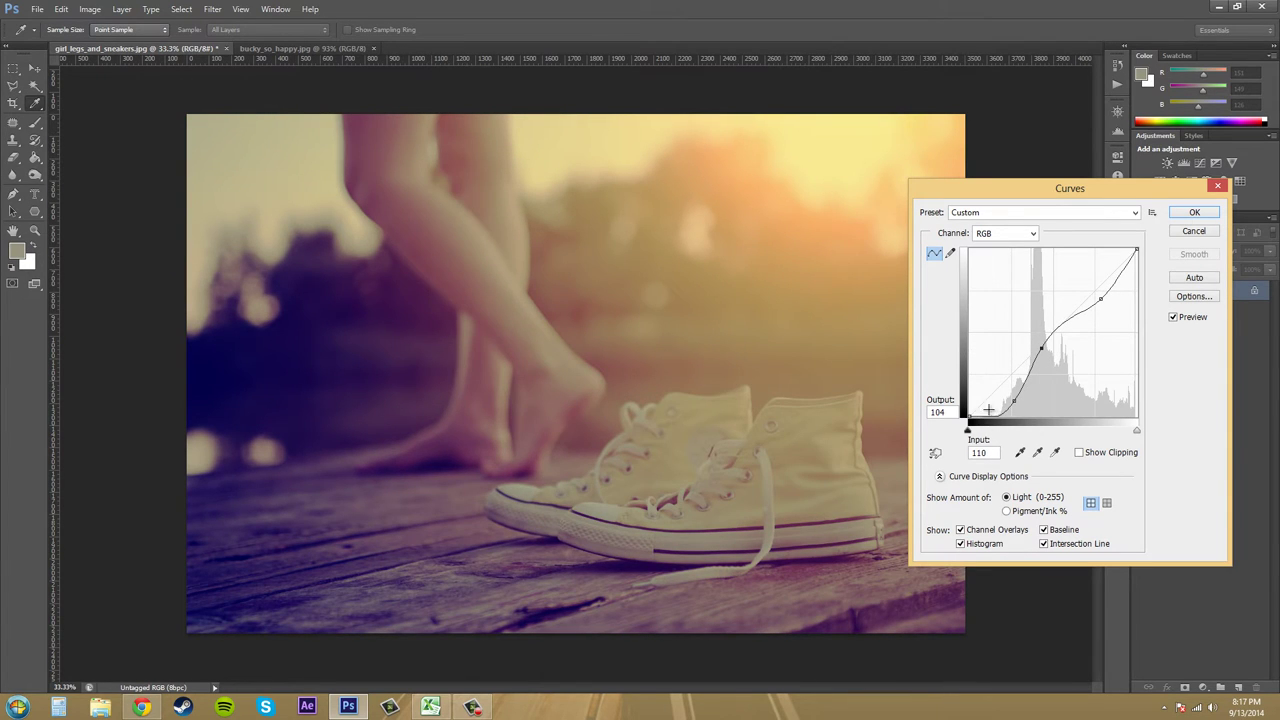
left_click_drag(1014, 401, 1010, 397)
left_click_drag(1098, 298, 1082, 283)
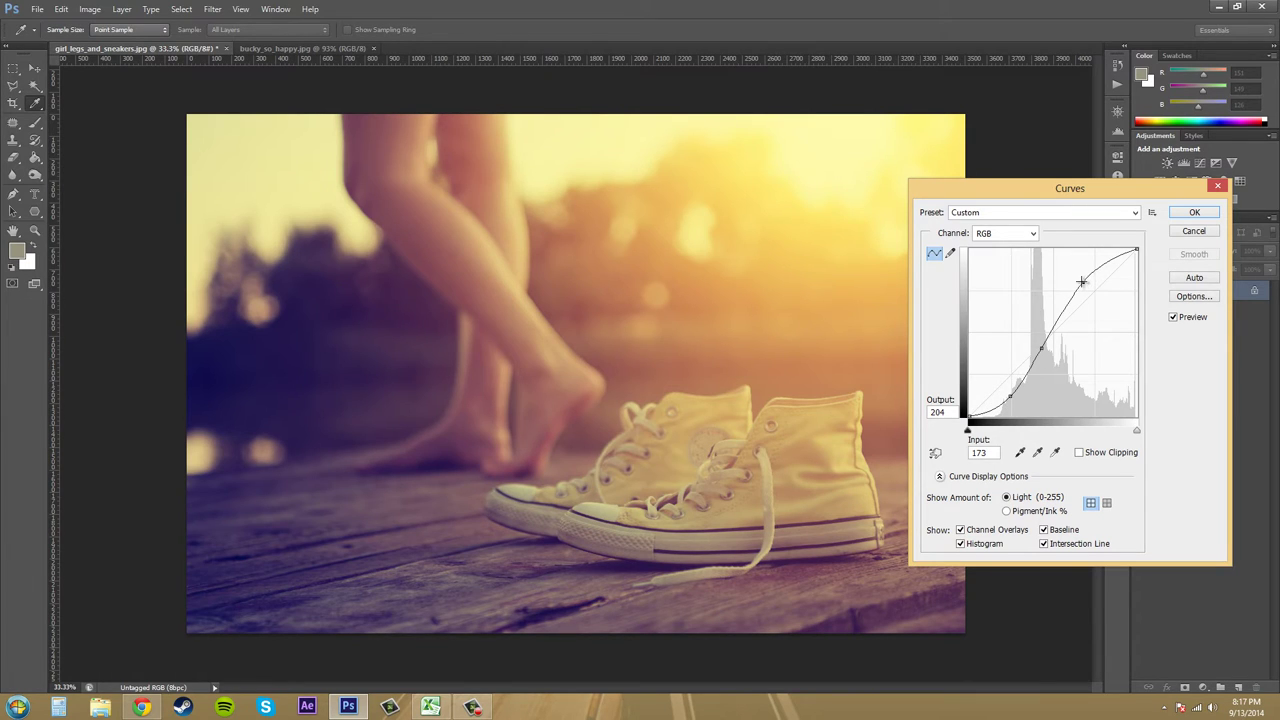
left_click_drag(1084, 281, 1098, 296)
Tweak the shadow and highlight points, then drag points off to straighten the curve
left_click(1009, 396)
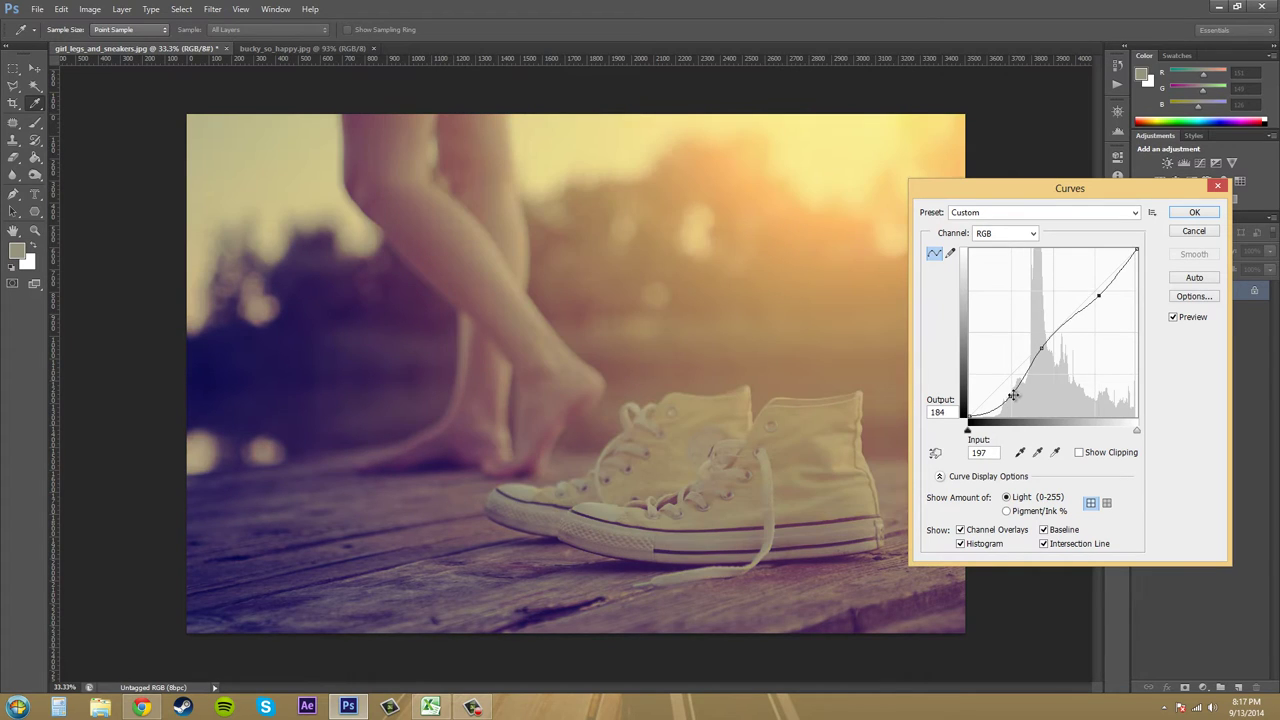
left_click_drag(997, 386, 995, 385)
left_click_drag(992, 380, 991, 382)
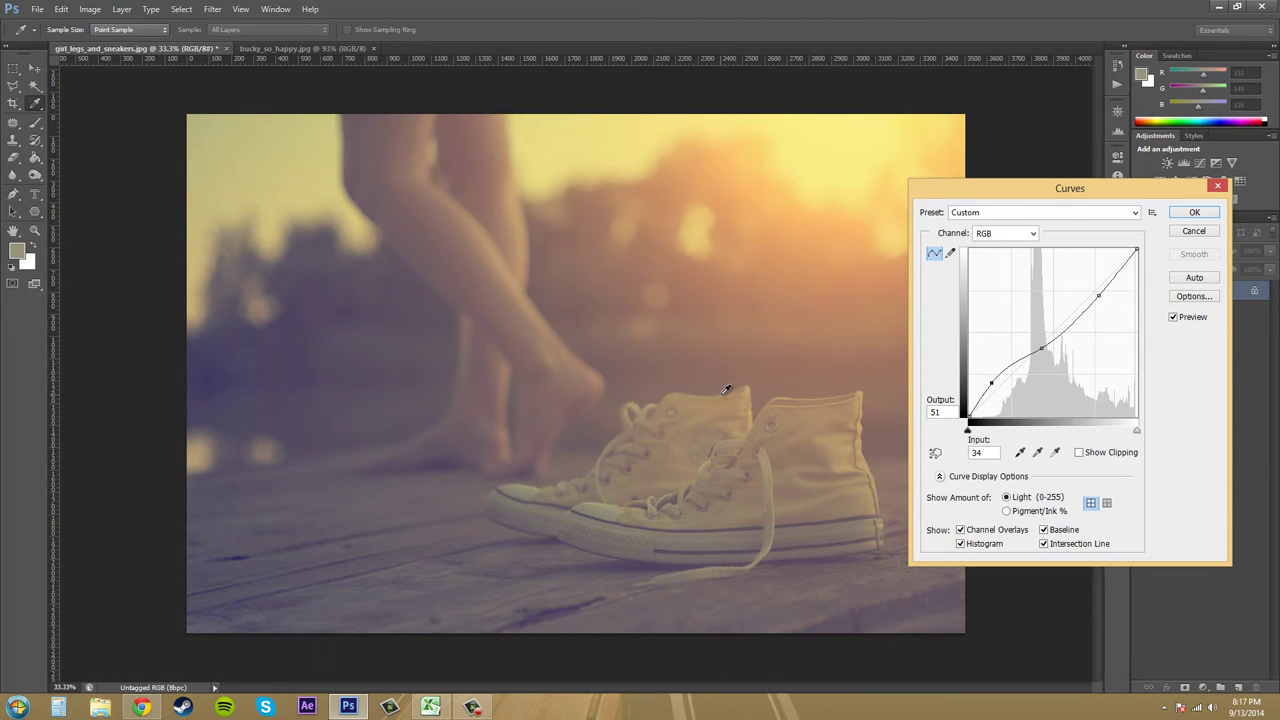
left_click(1099, 295)
left_click_drag(1099, 295, 1090, 287)
left_click_drag(990, 386, 1012, 398)
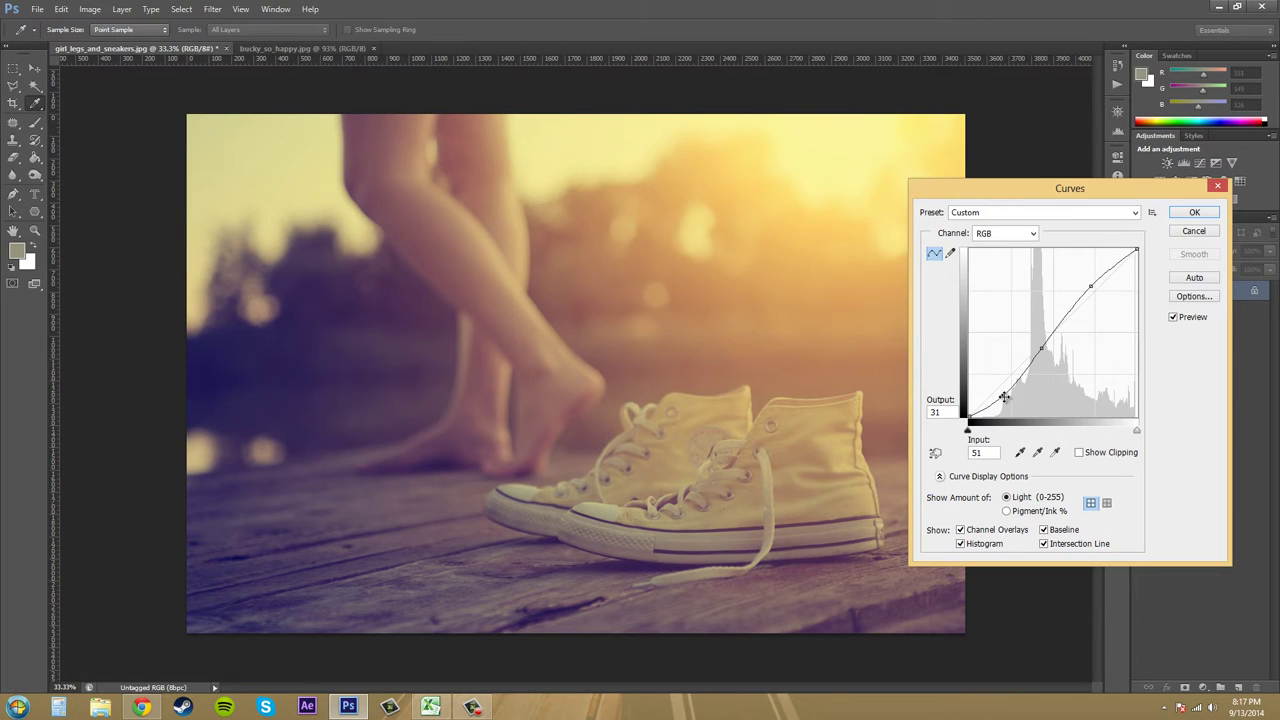
left_click_drag(1003, 397, 950, 340)
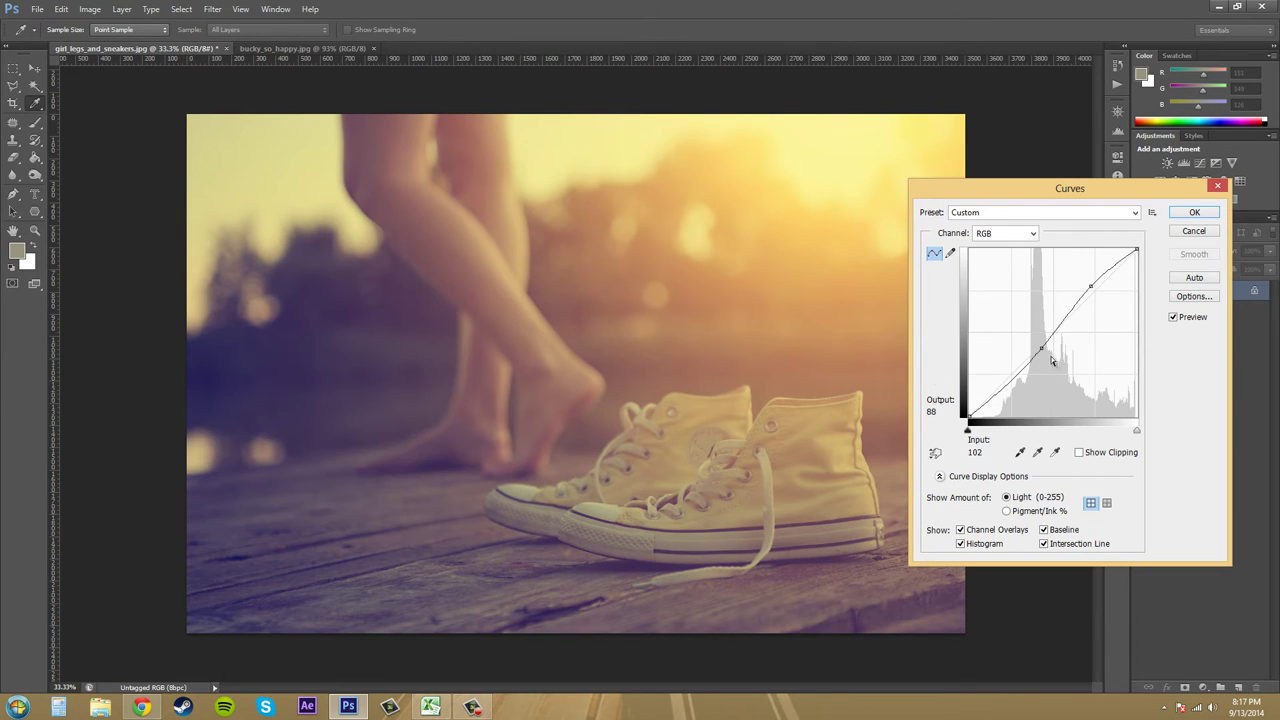
left_click_drag(1041, 348, 1207, 335)
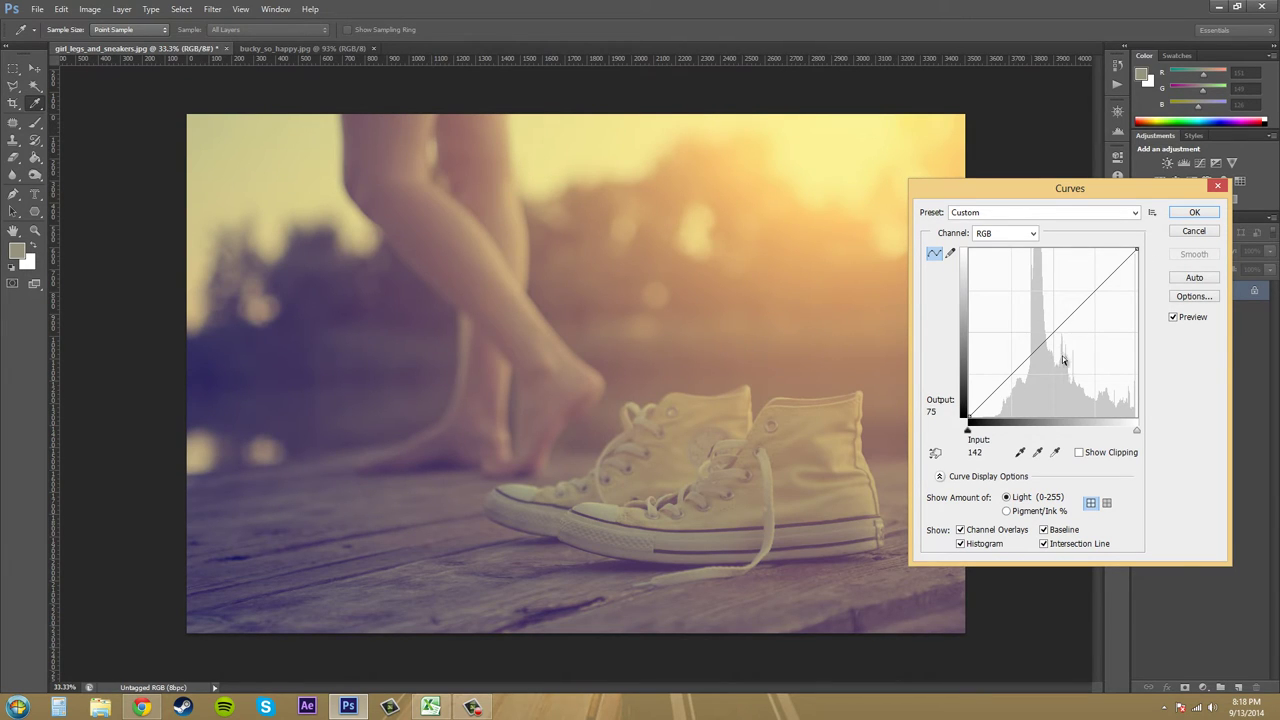
Reset to the Default preset, pull a point down, then reset to Default again
left_click(1045, 212)
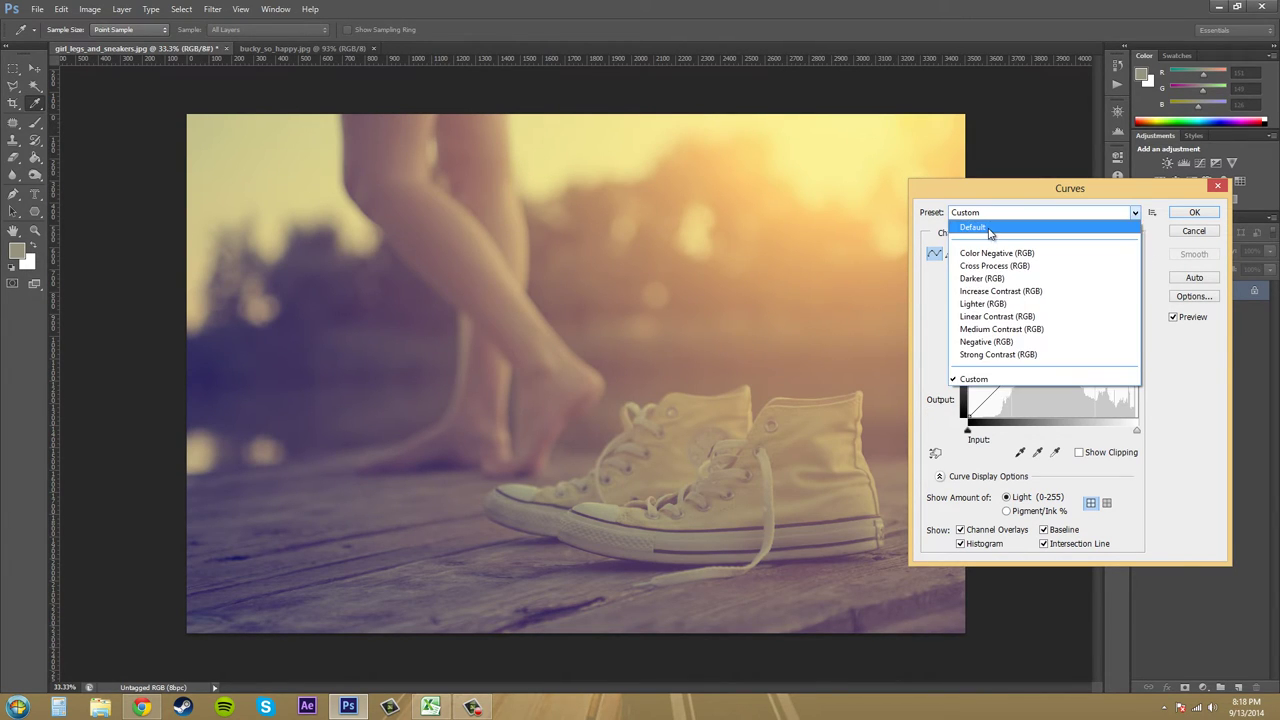
left_click(990, 228)
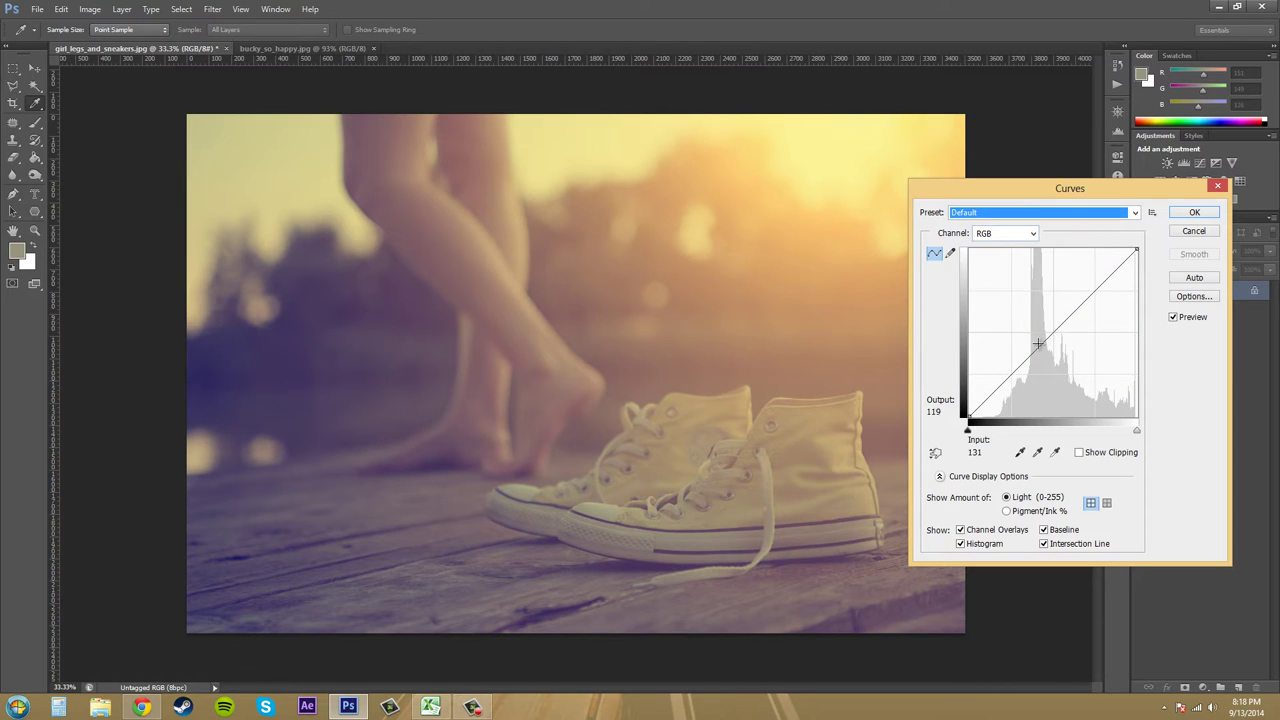
left_click_drag(1044, 344, 1091, 400)
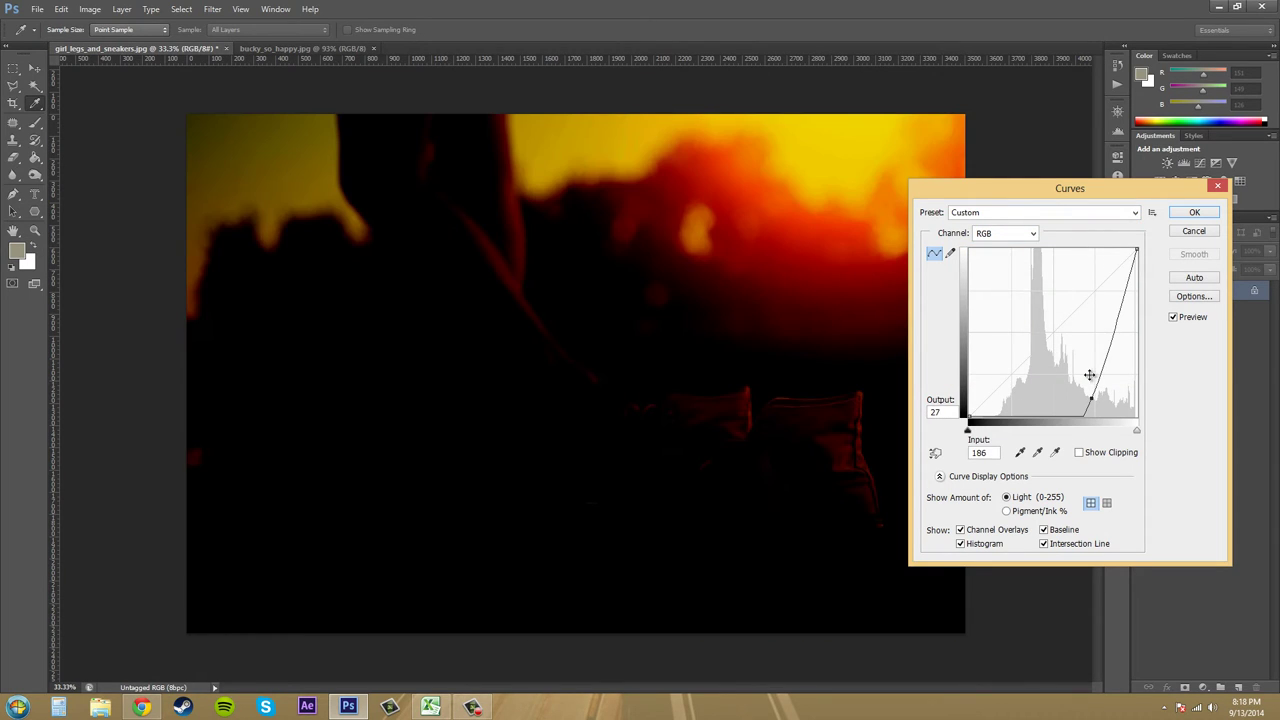
left_click(1093, 214)
left_click(1053, 230)
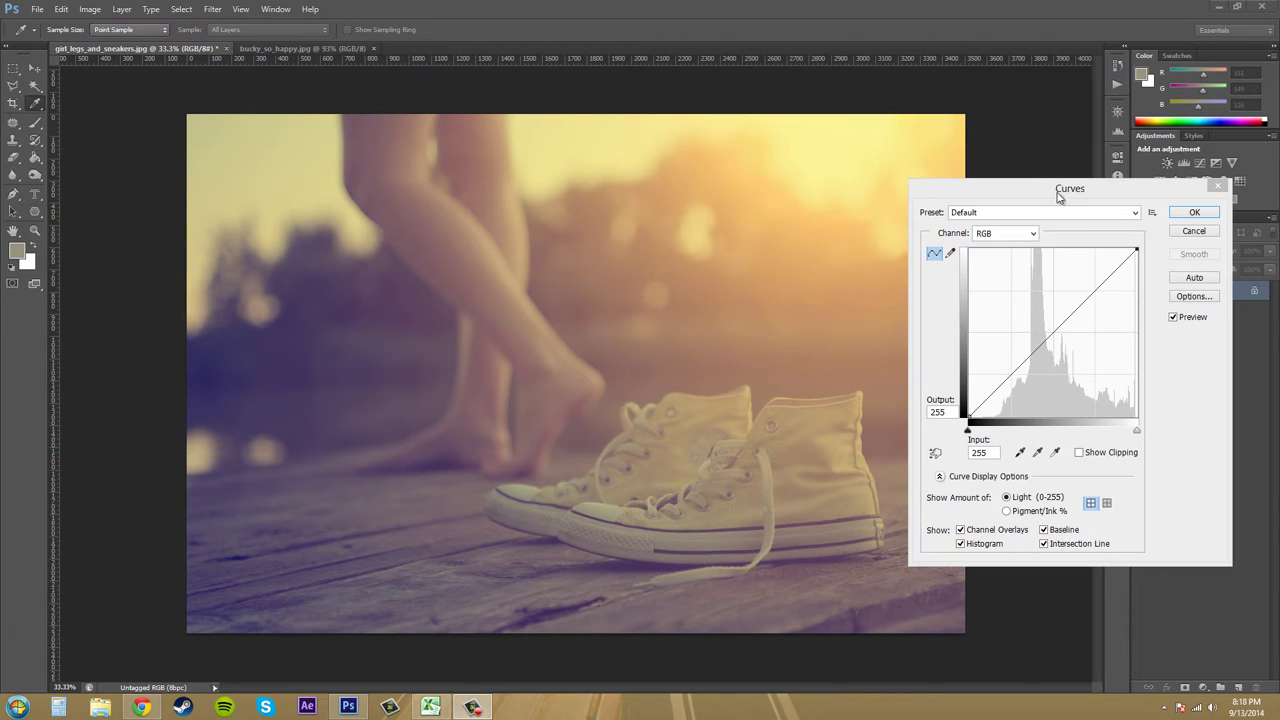
Try the Color Negative, Darker and Strong Contrast (RGB) curve presets
left_click(1103, 215)
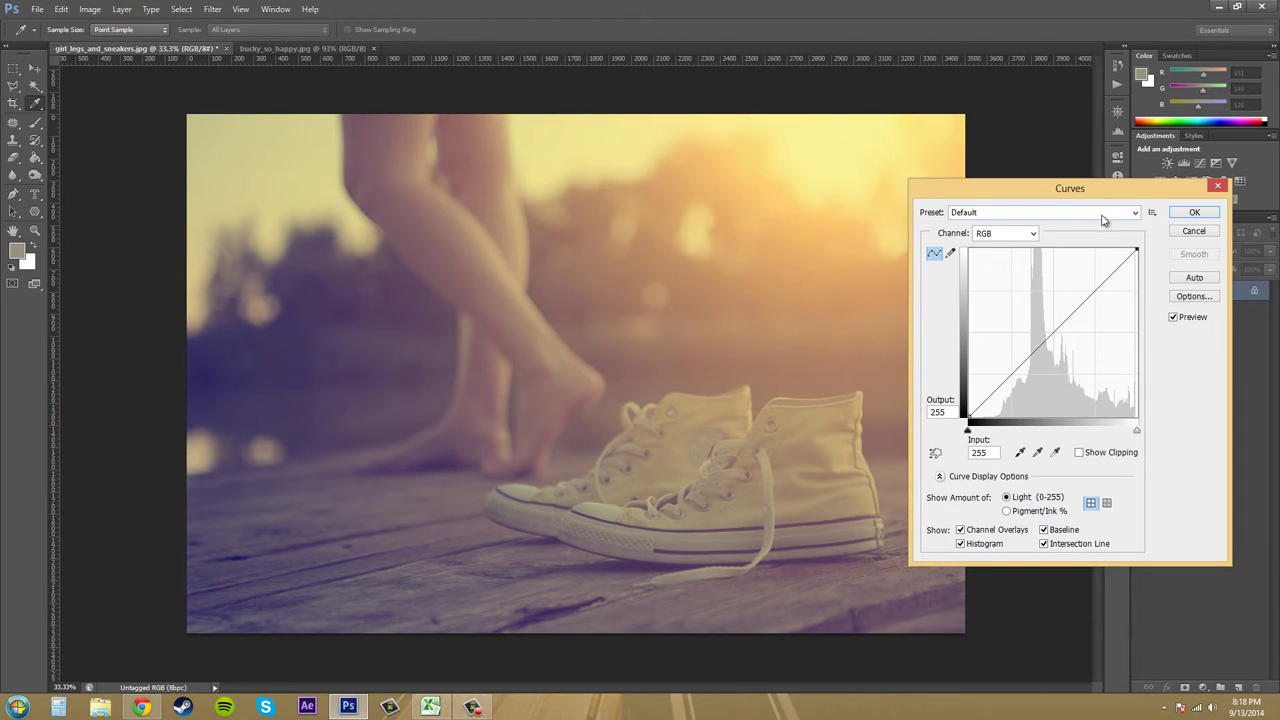
left_click(1103, 215)
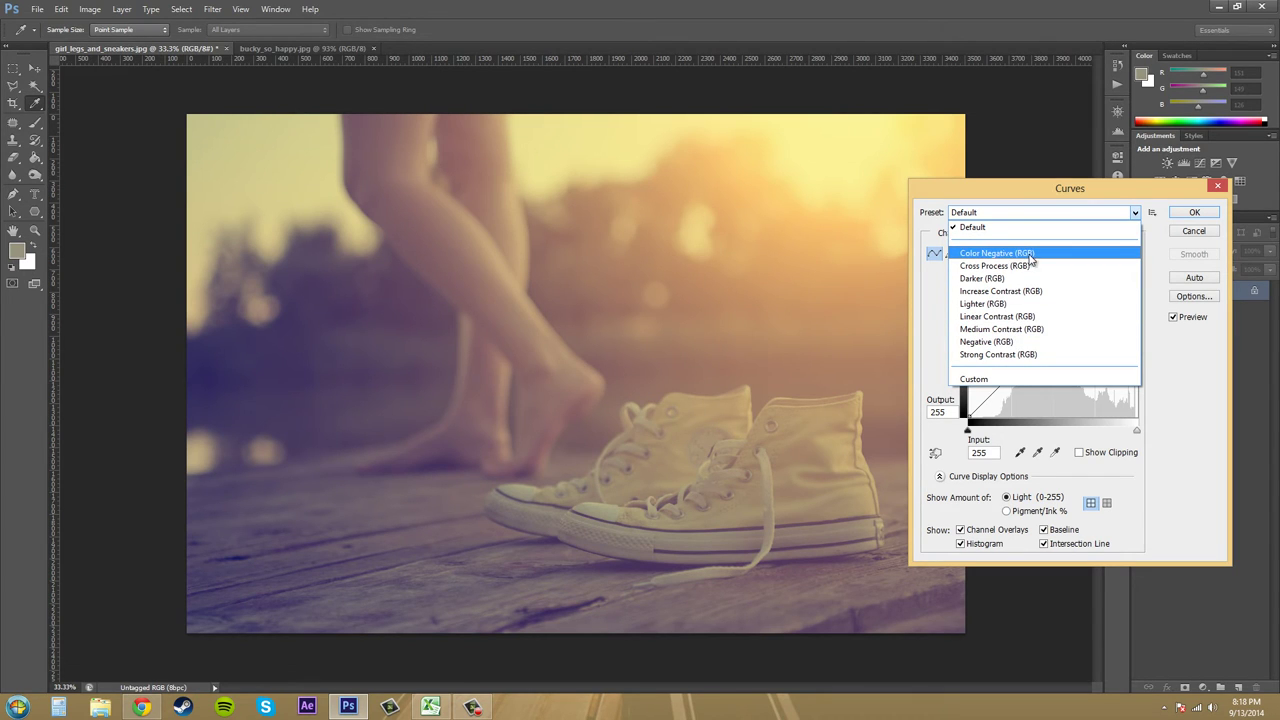
left_click(990, 257)
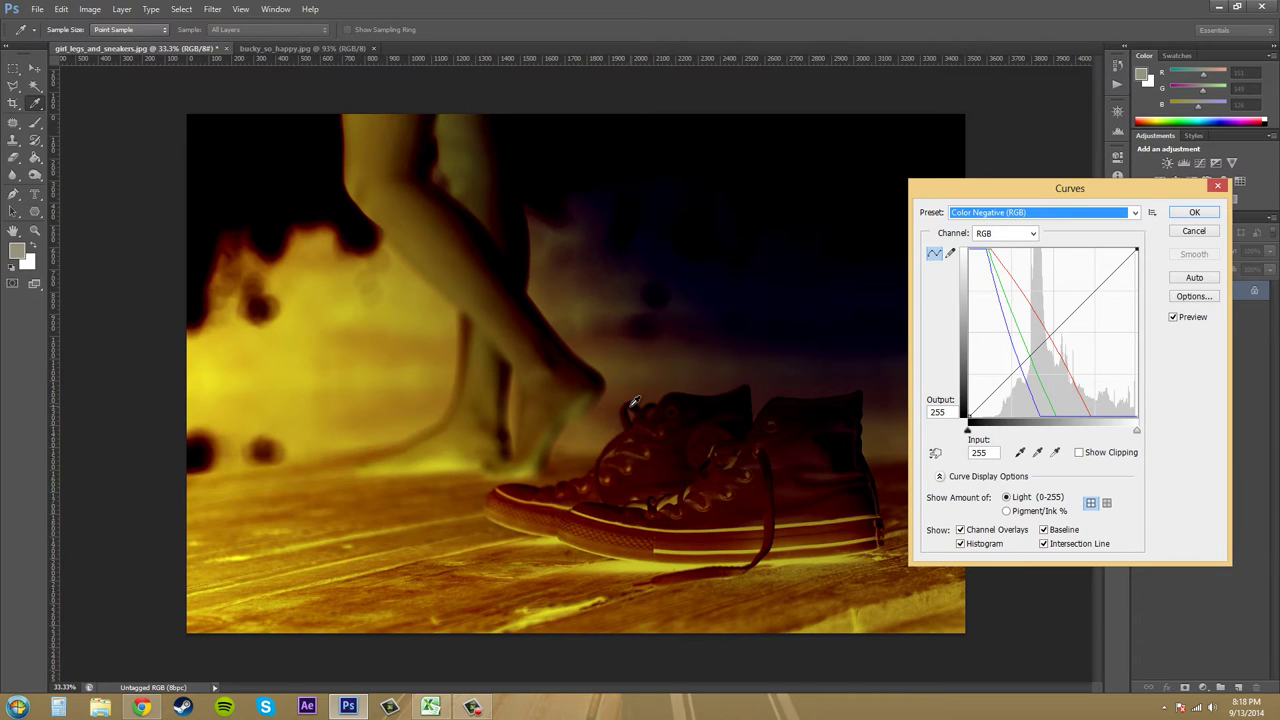
left_click(1092, 216)
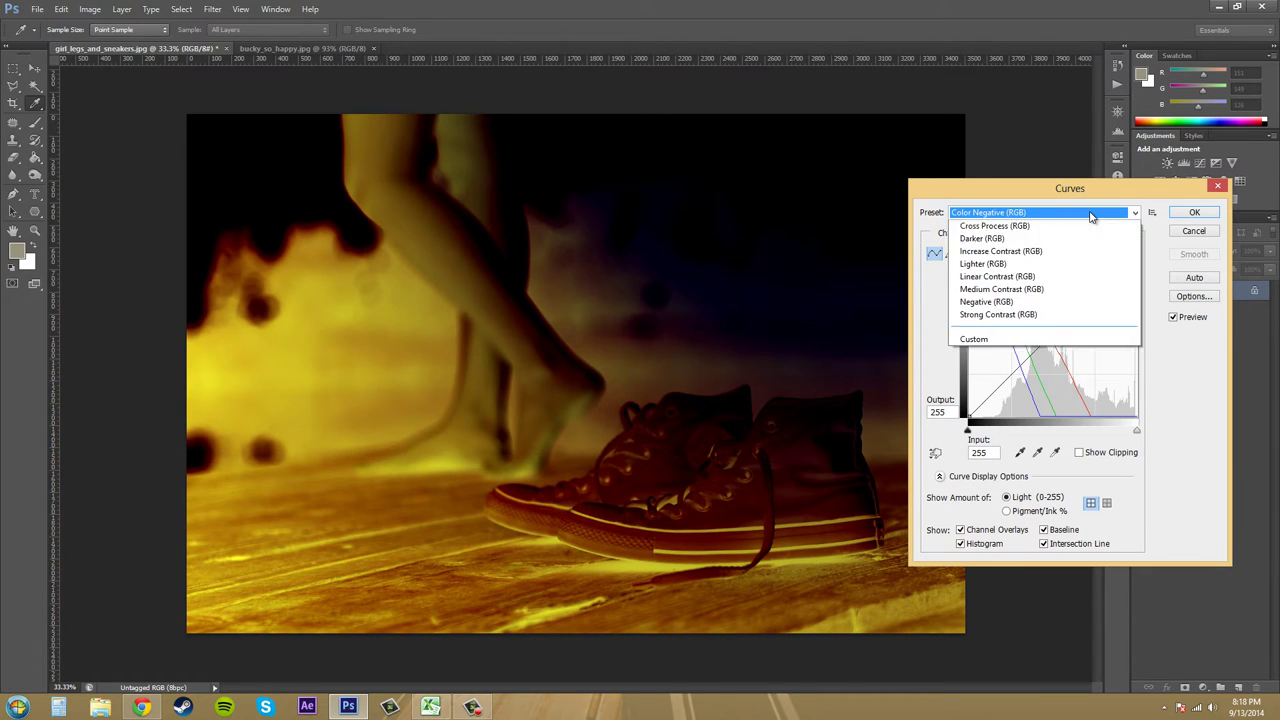
left_click(986, 278)
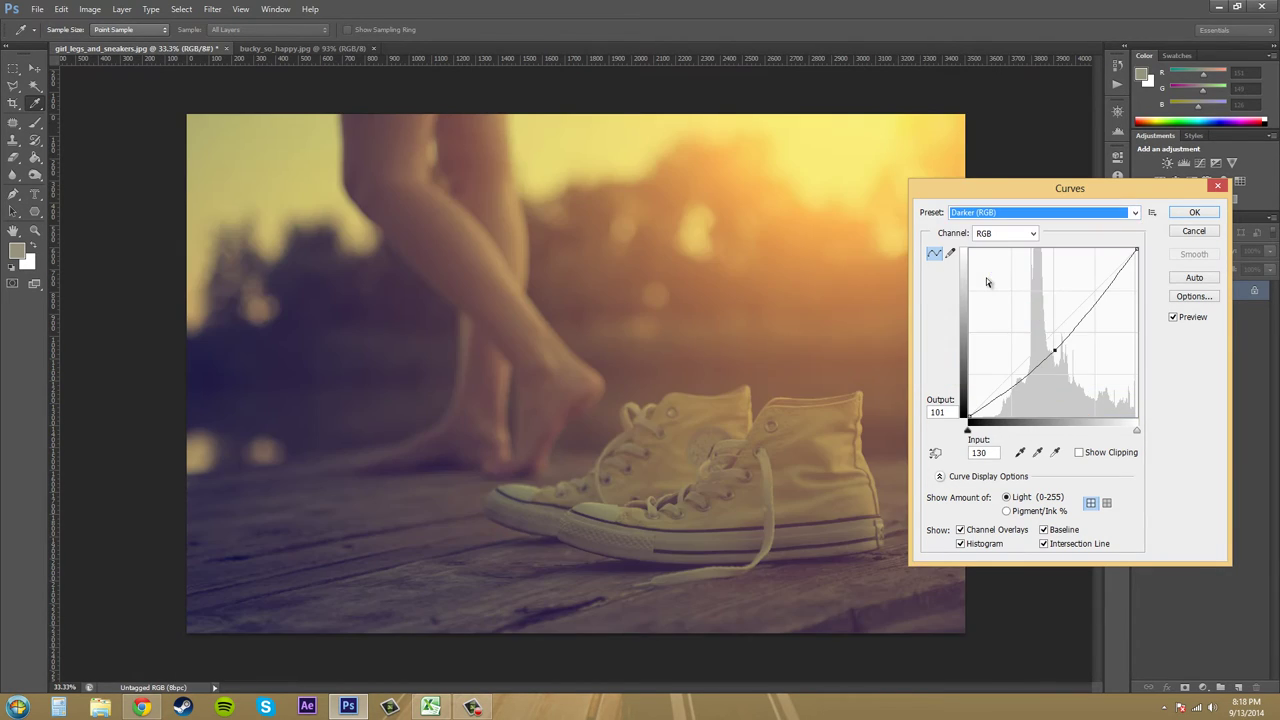
left_click(1068, 219)
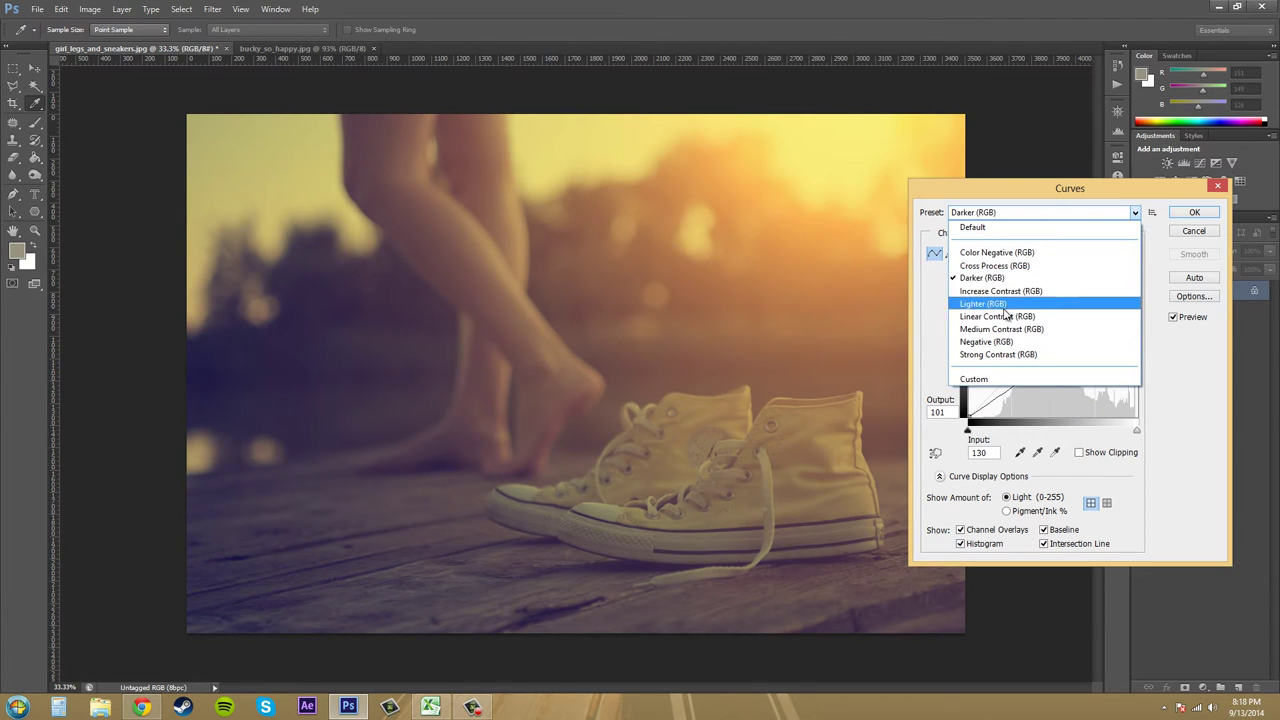
left_click(1001, 291)
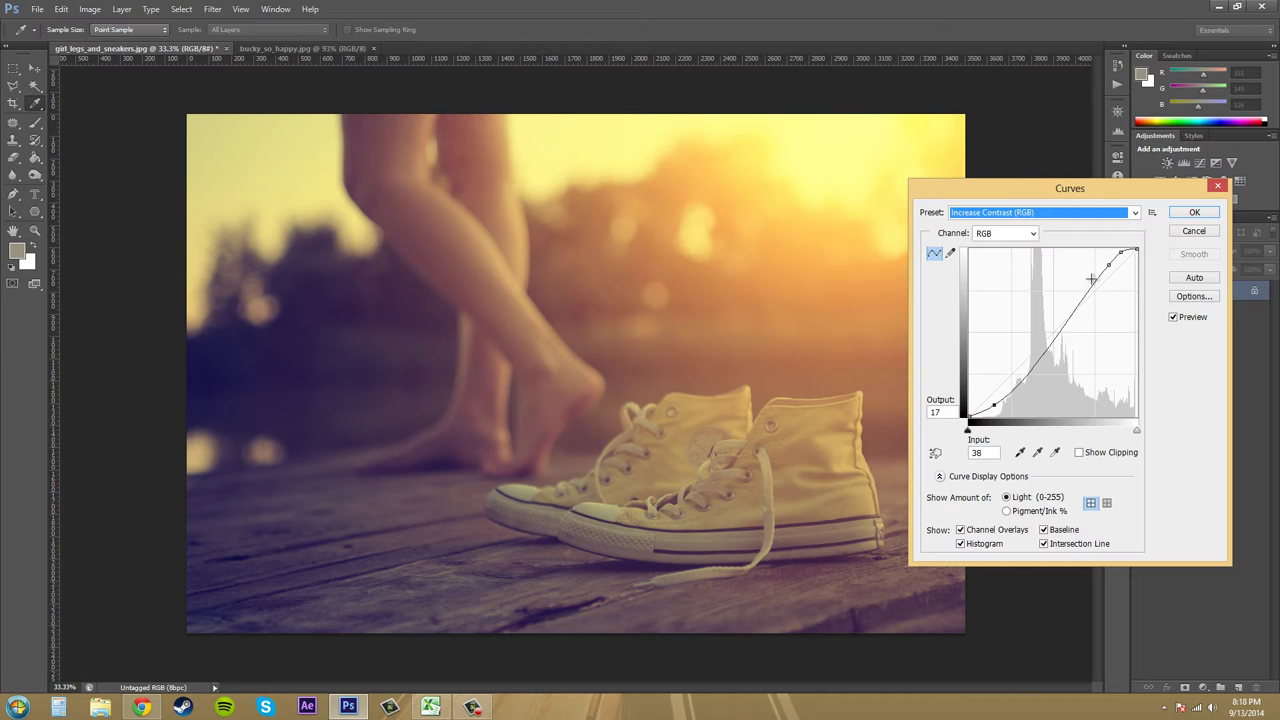
left_click(1123, 215)
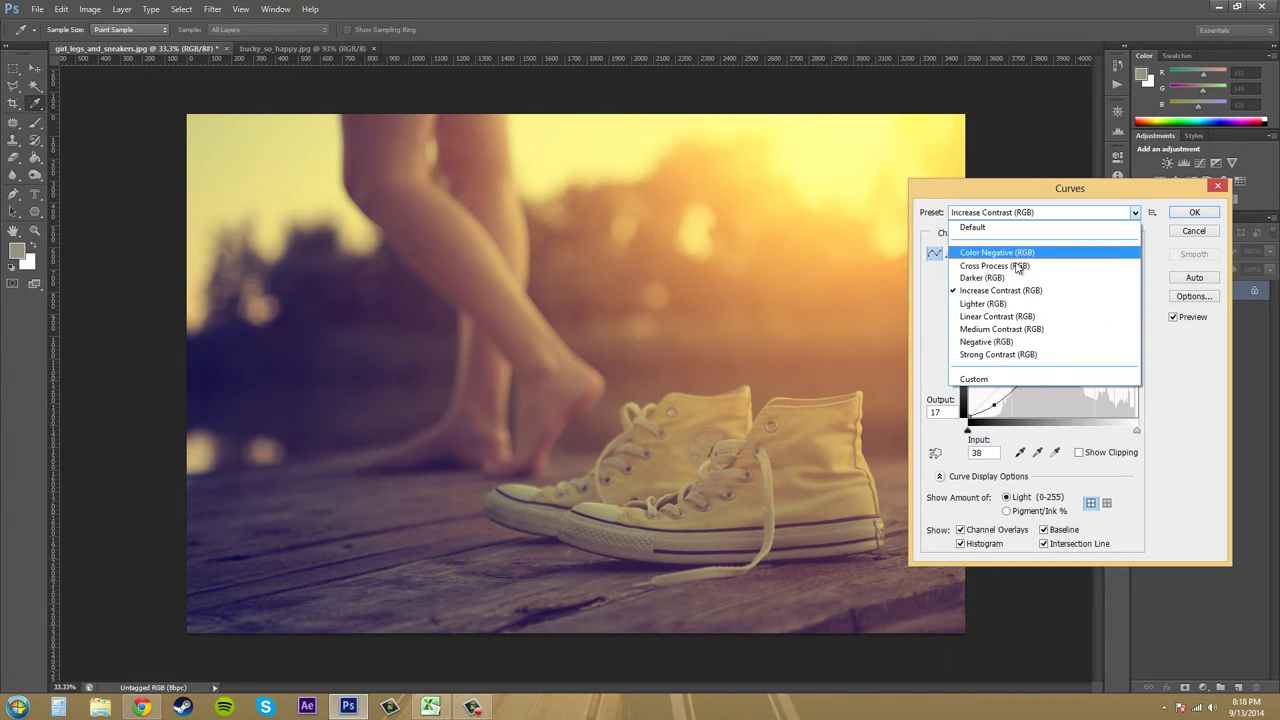
key("Escape")
key("Down")
key("Down")
key("Down")
key("Down")
key("Down")
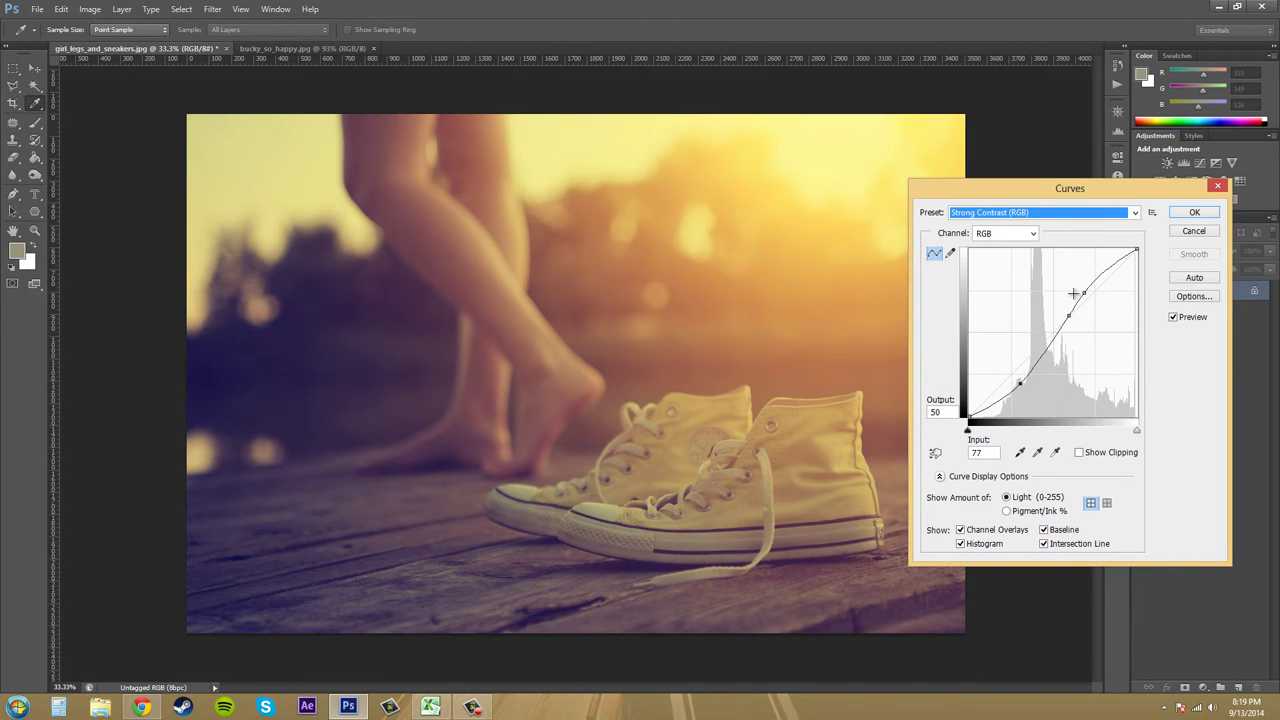
Return to Default and bow the RGB curve down to input 205, output 142
left_click(1017, 212)
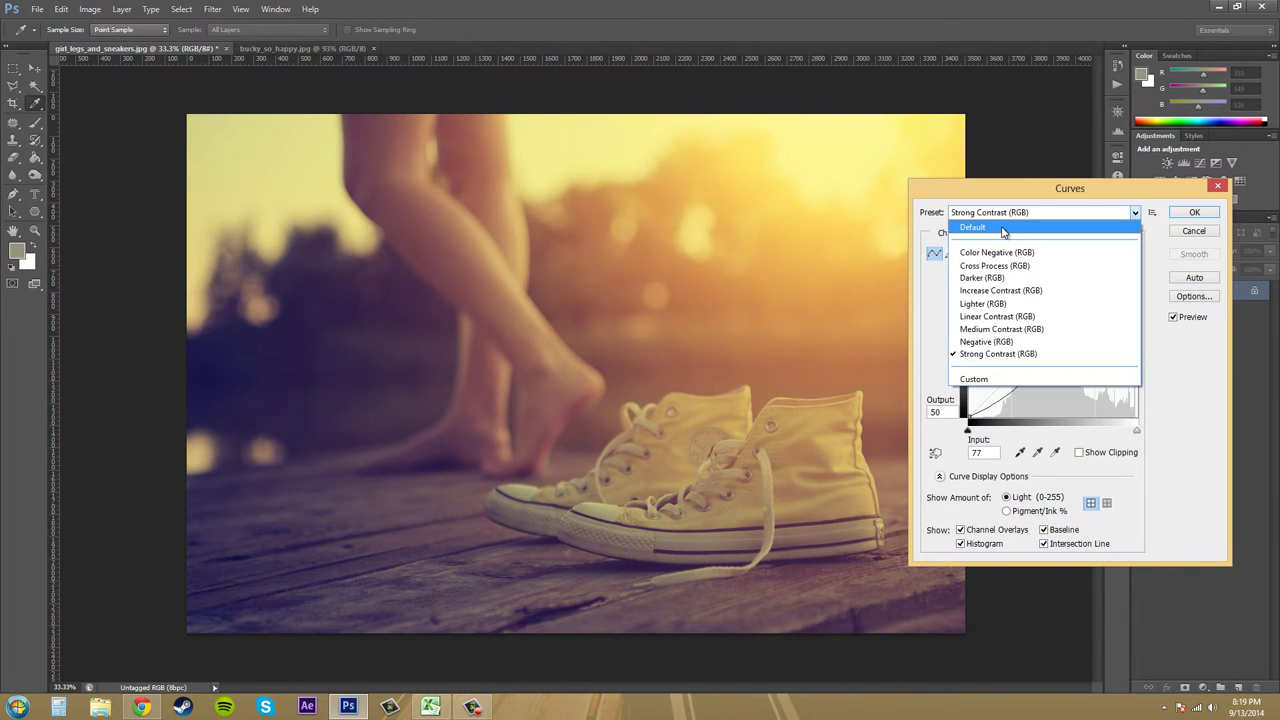
left_click(1003, 228)
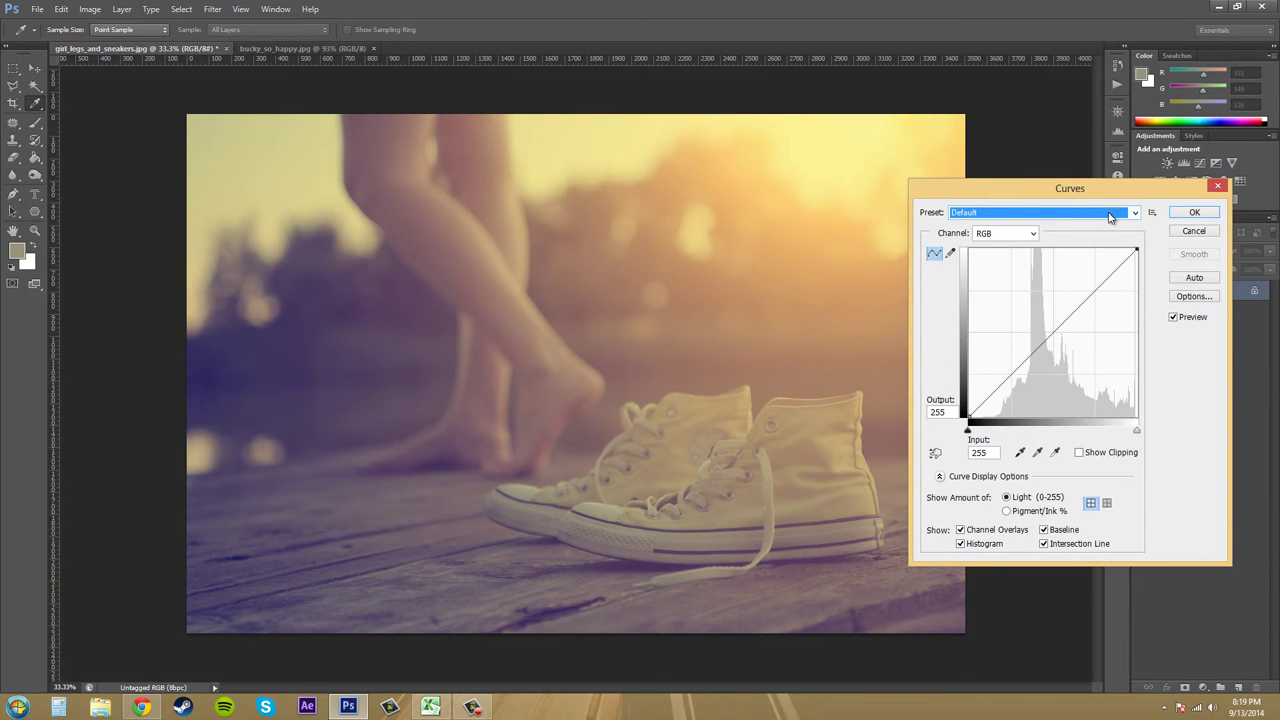
left_click_drag(1041, 196, 1061, 212)
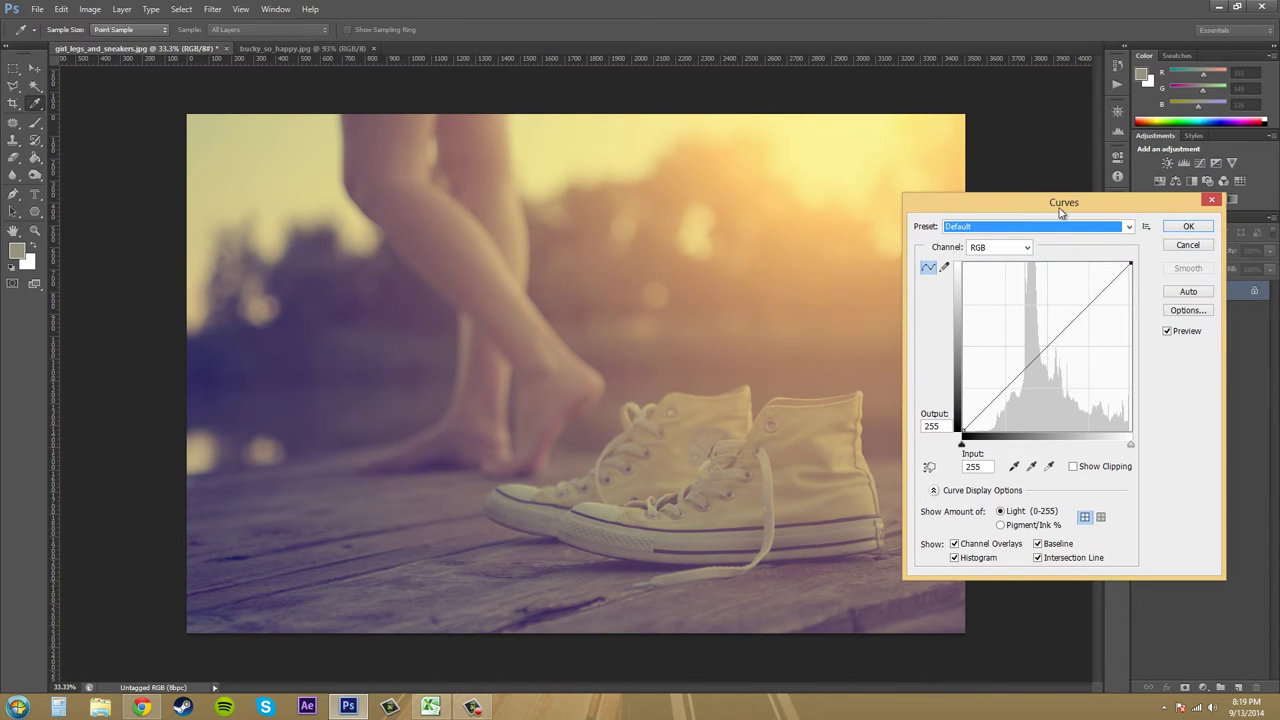
left_click(1146, 227)
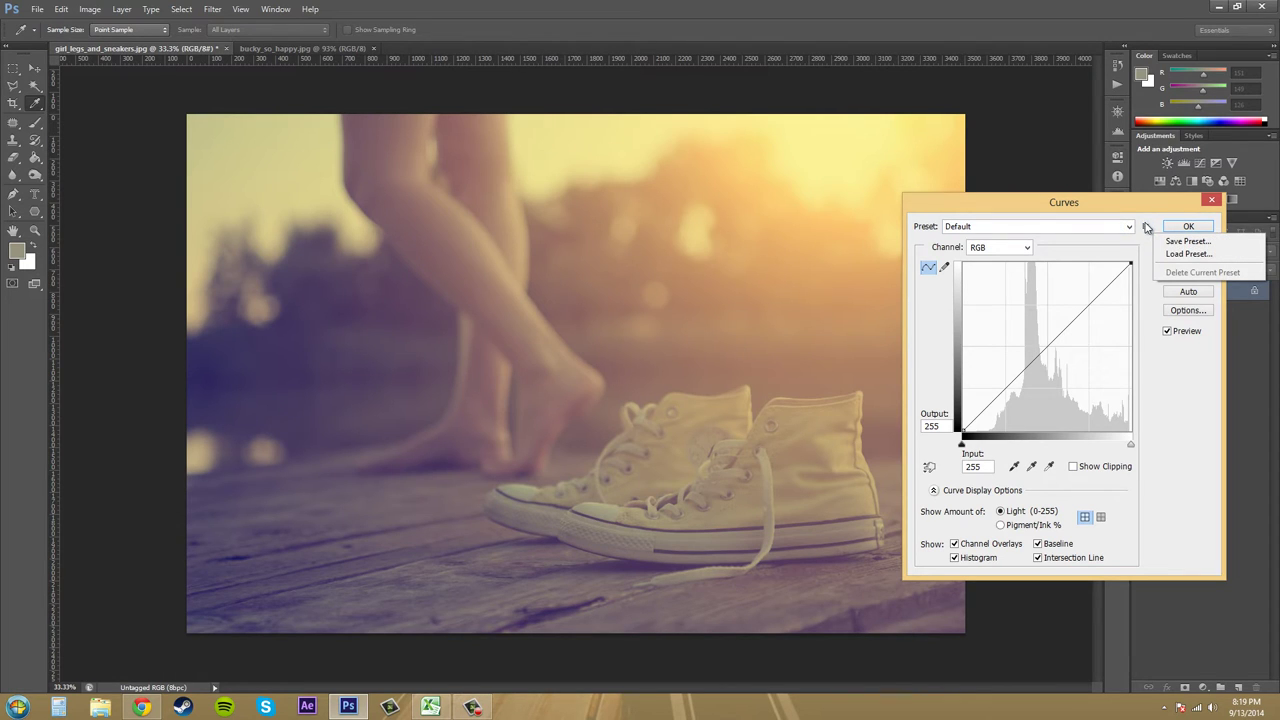
left_click(1147, 376)
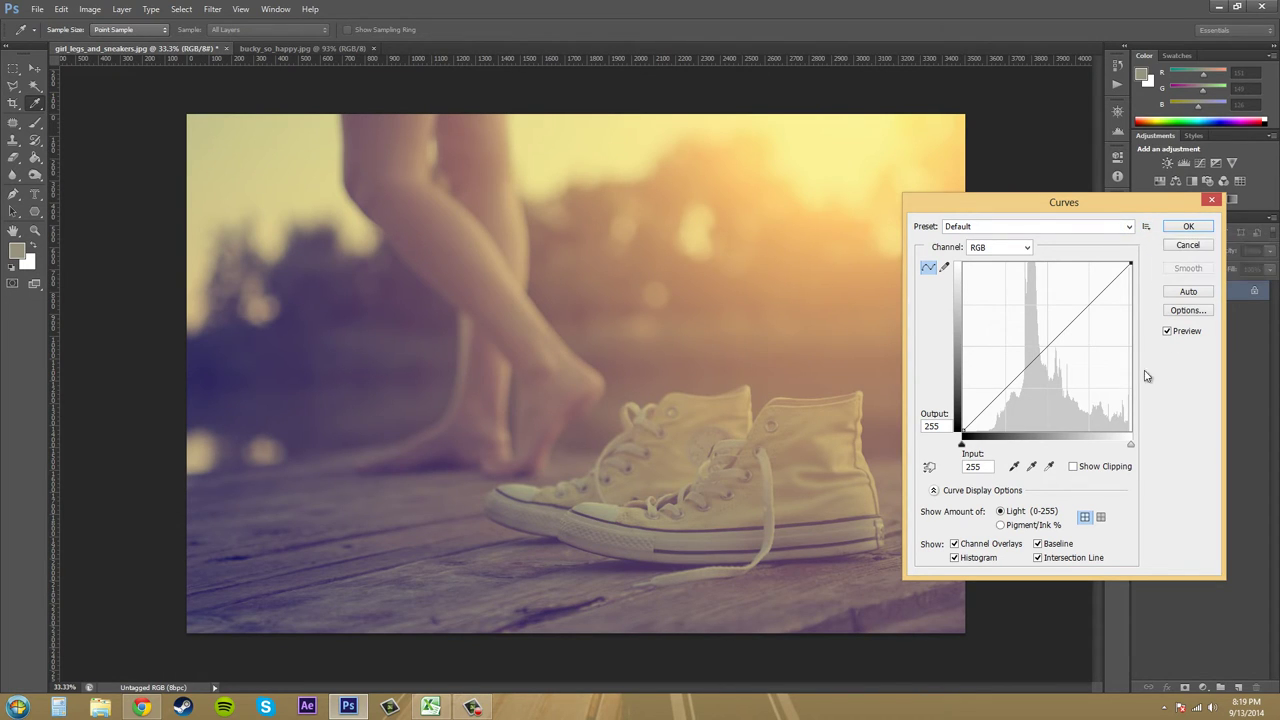
left_click_drag(1085, 309, 1098, 337)
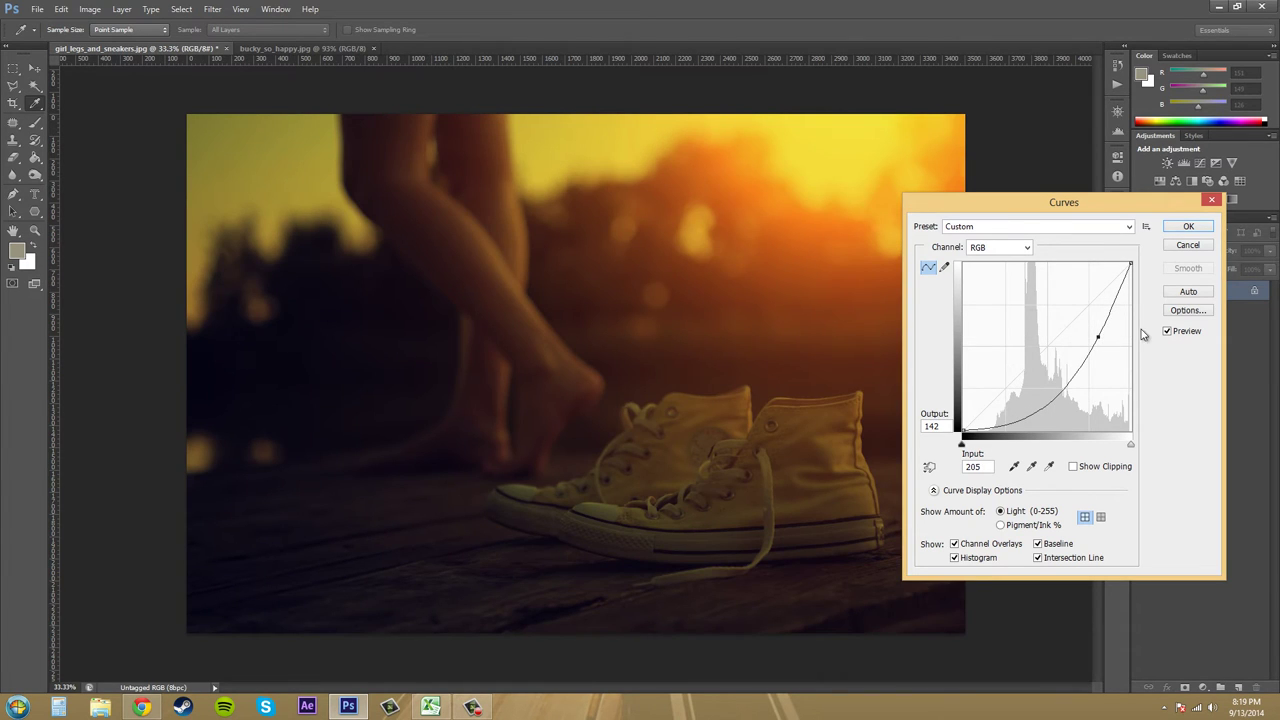
left_click(1146, 227)
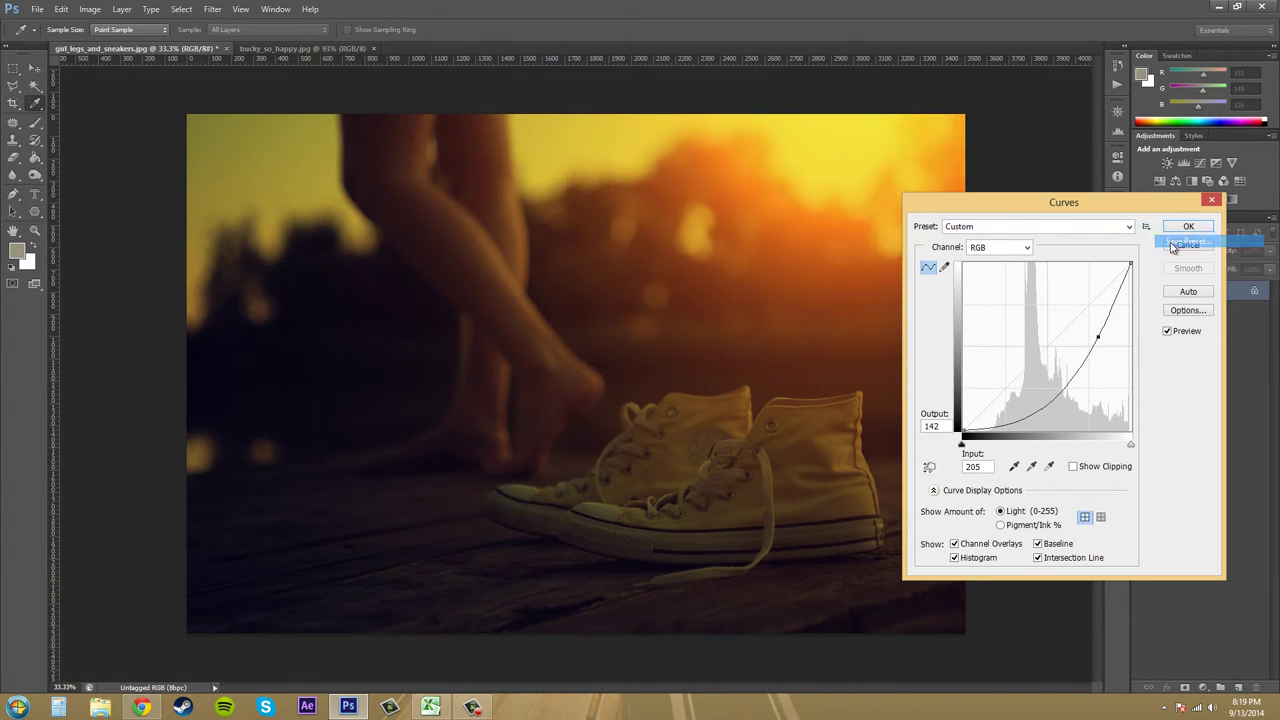
left_click(1186, 242)
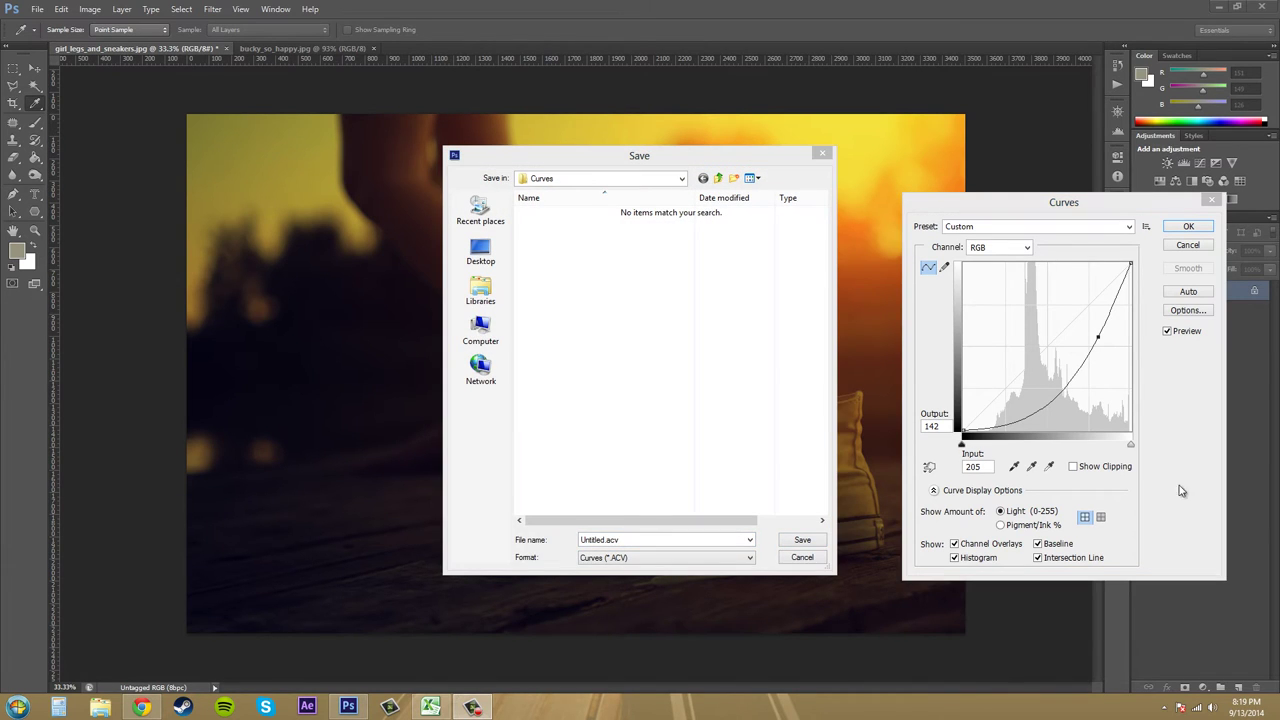
left_click(616, 540)
double_click(616, 540)
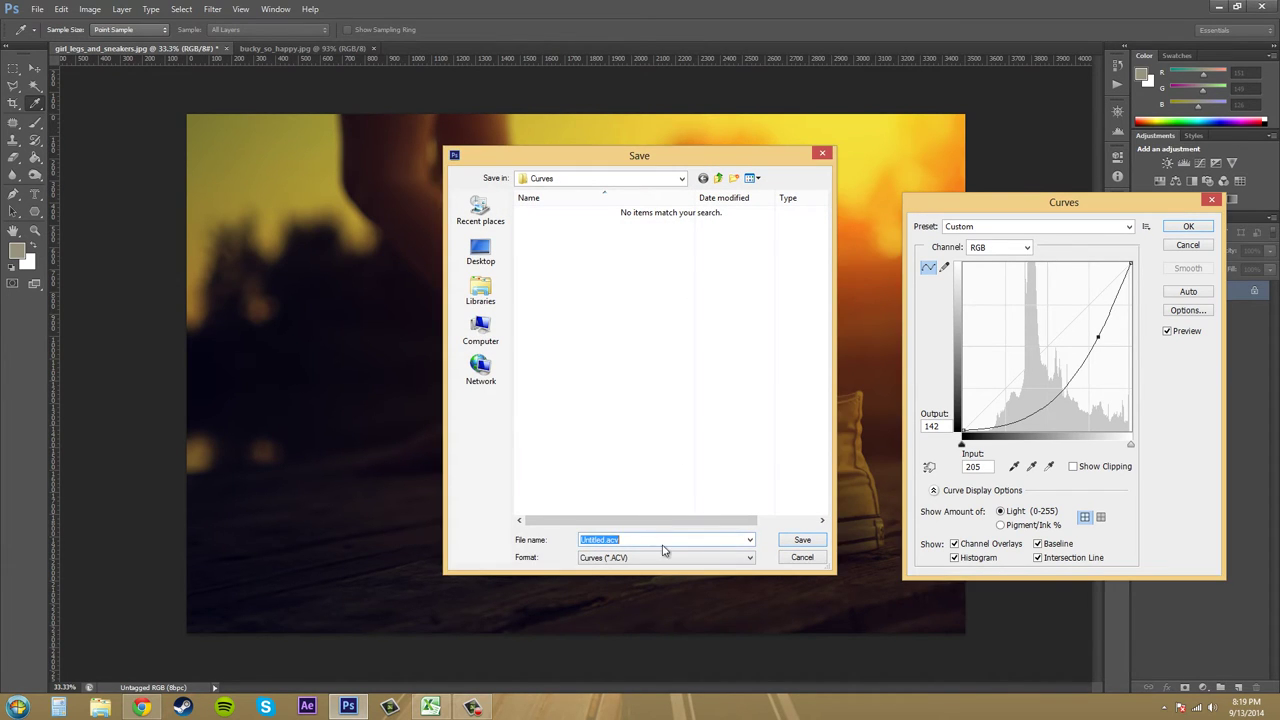
left_click(604, 539)
left_click(804, 560)
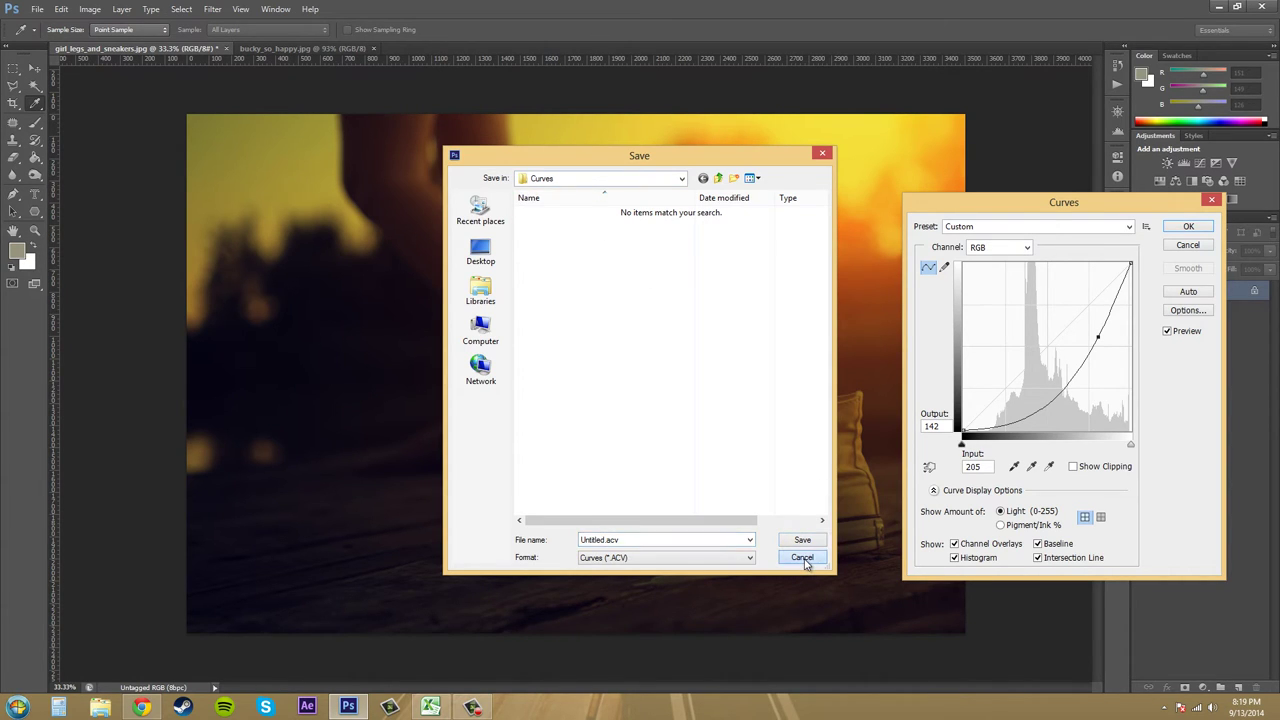
Close the save window unsaved and reset the curve to the Default preset
left_click(803, 540)
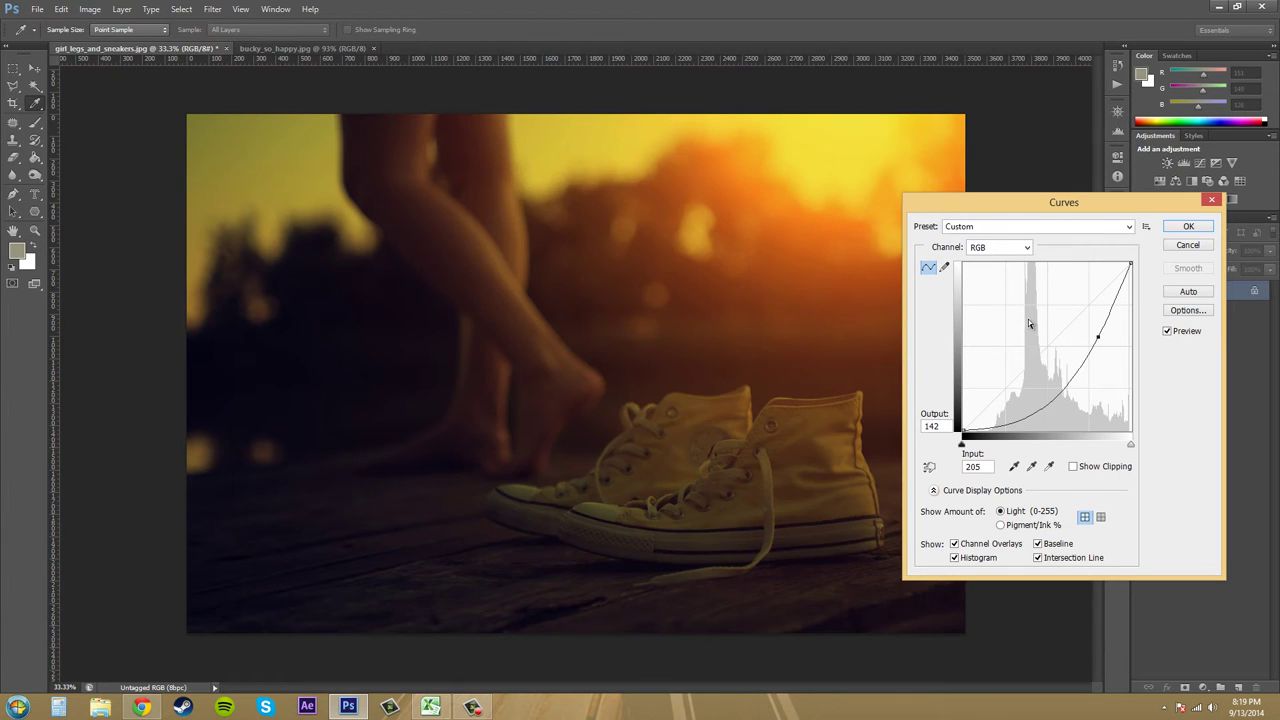
left_click(1060, 228)
left_click(1018, 242)
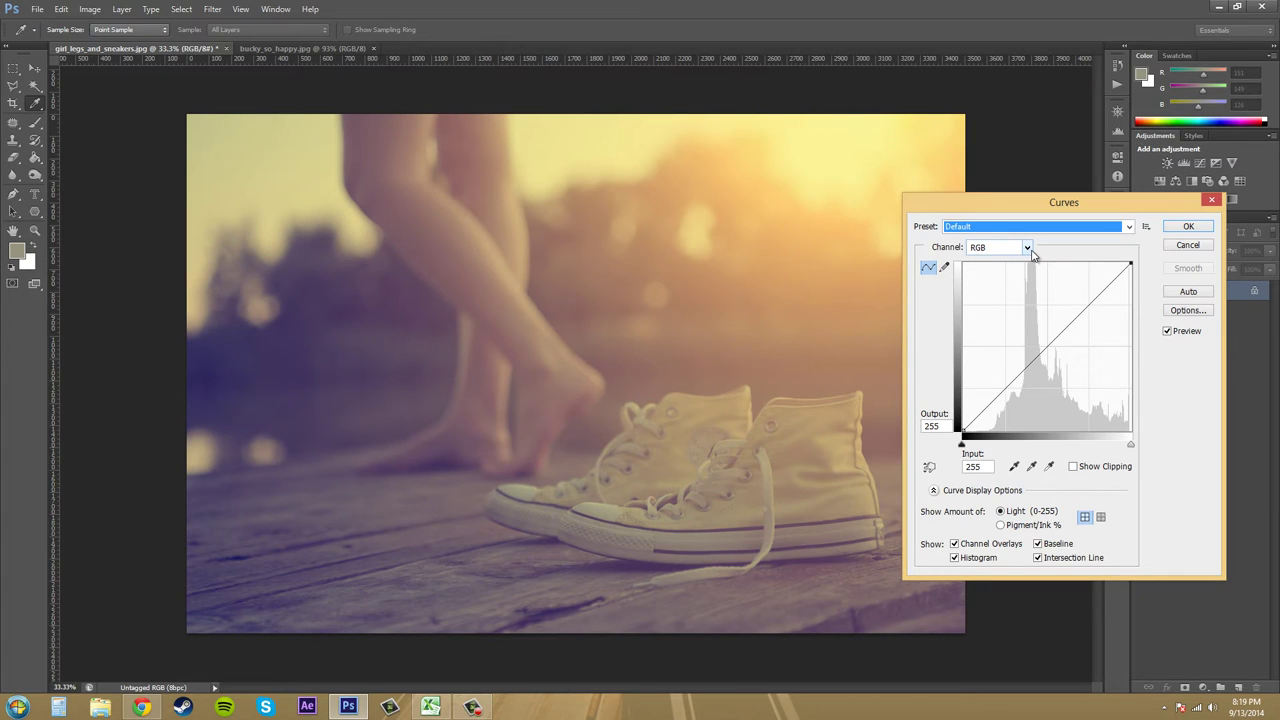
Switch the channel to Red, then Green, and bend the Green curve
left_click(1027, 248)
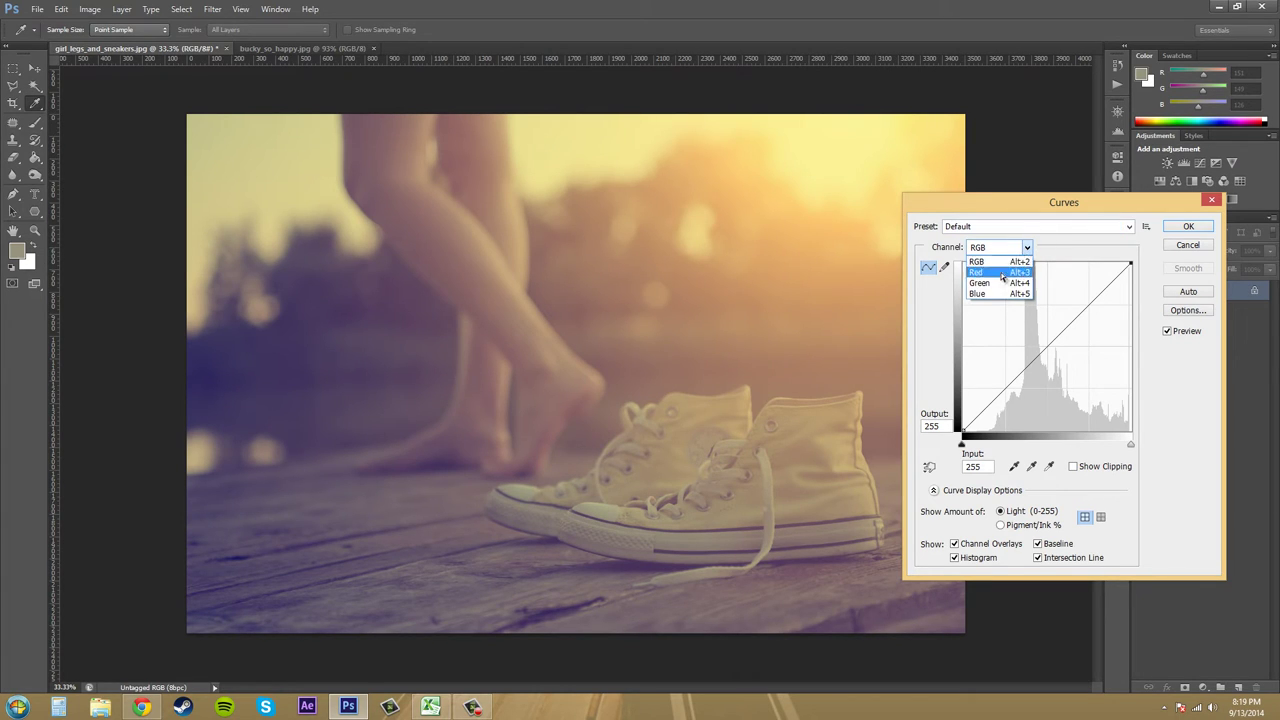
left_click(1002, 277)
left_click(1027, 248)
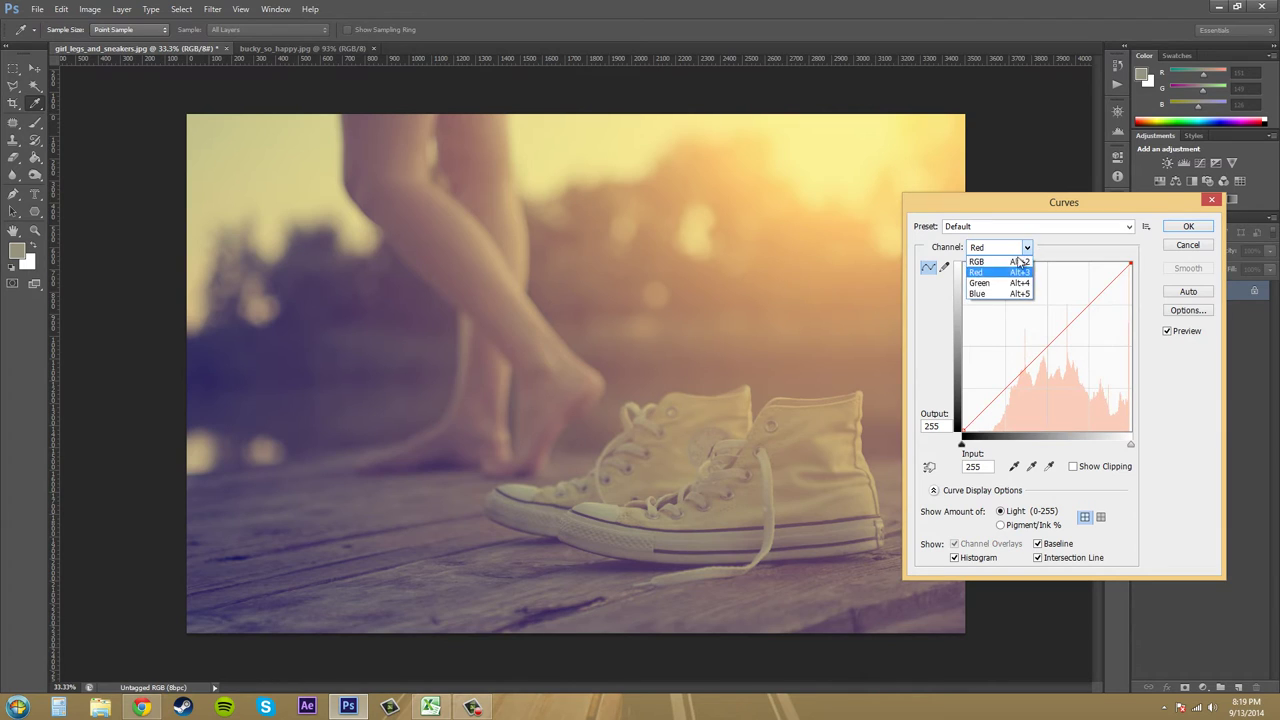
left_click(1003, 290)
left_click(1027, 250)
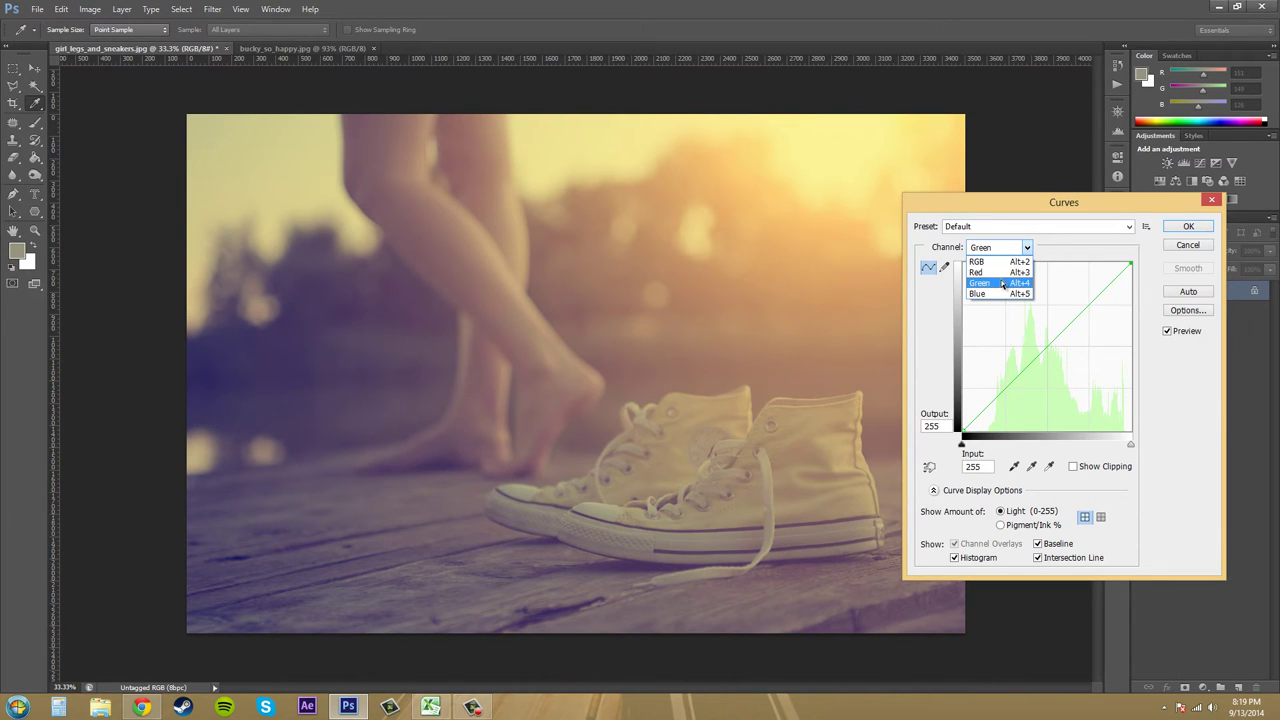
left_click(1003, 284)
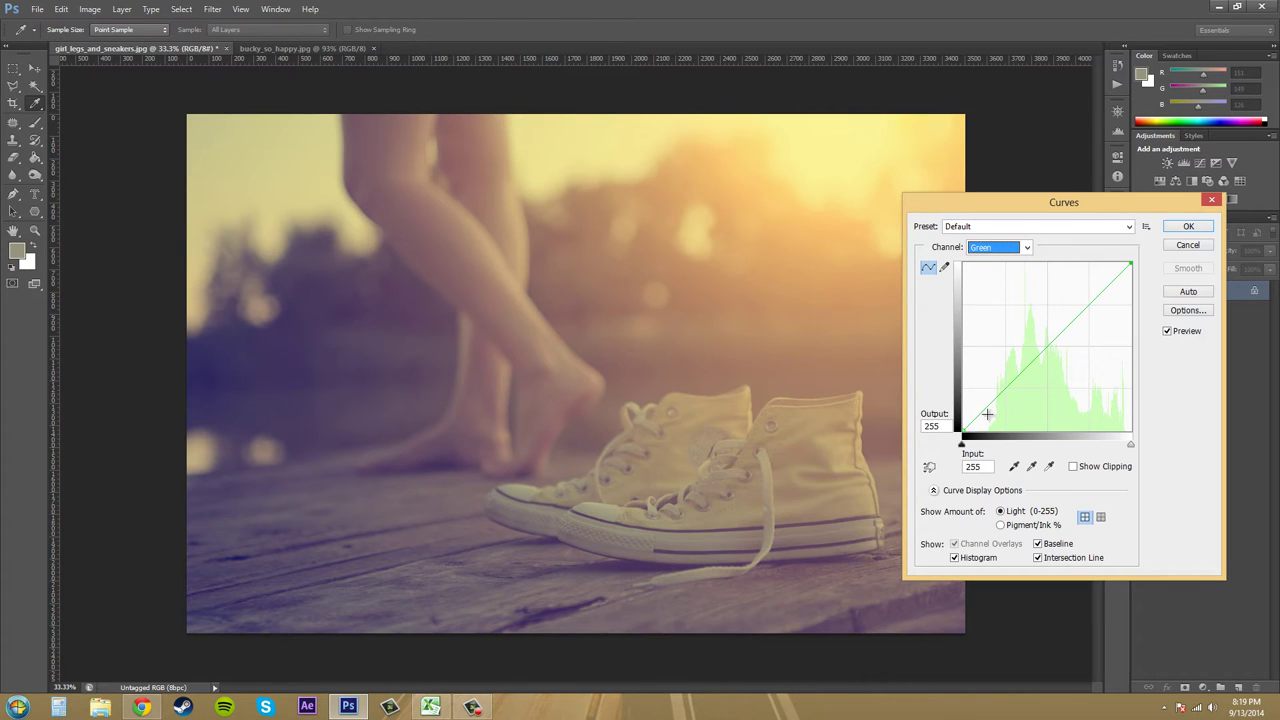
left_click_drag(1110, 286, 1101, 277)
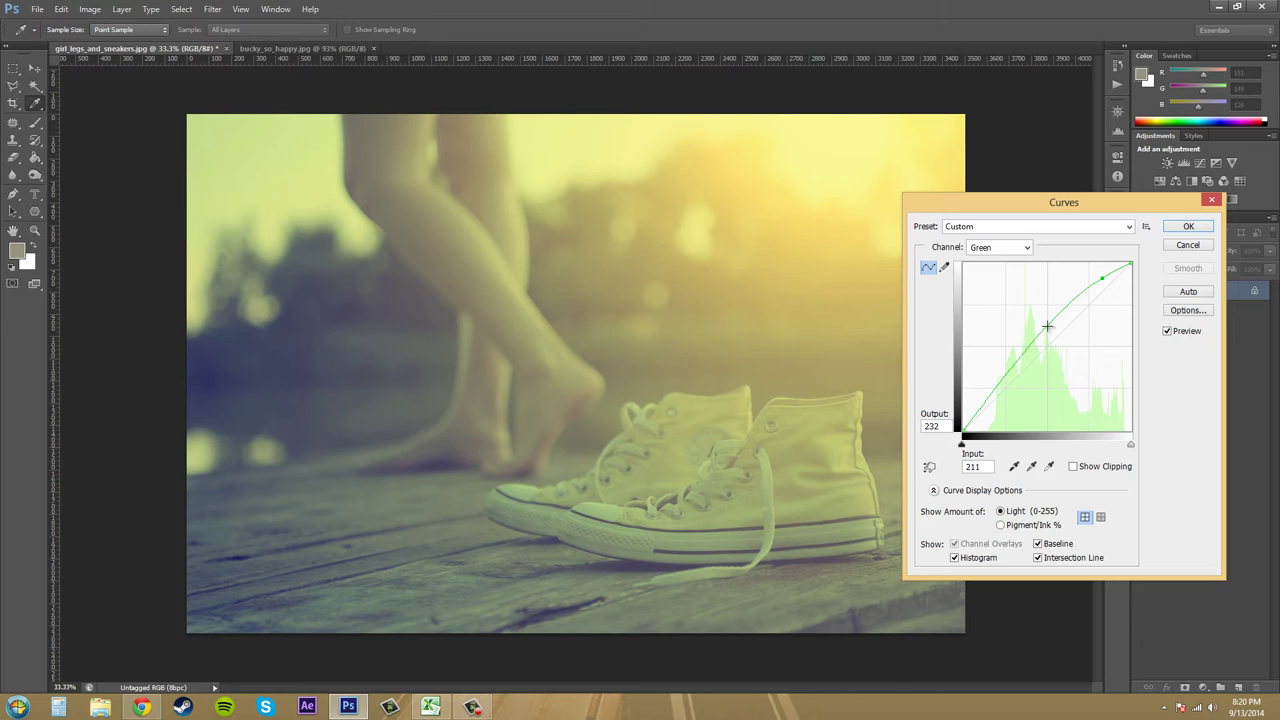
Return the channel to RGB and the preset to Default
left_click(1026, 248)
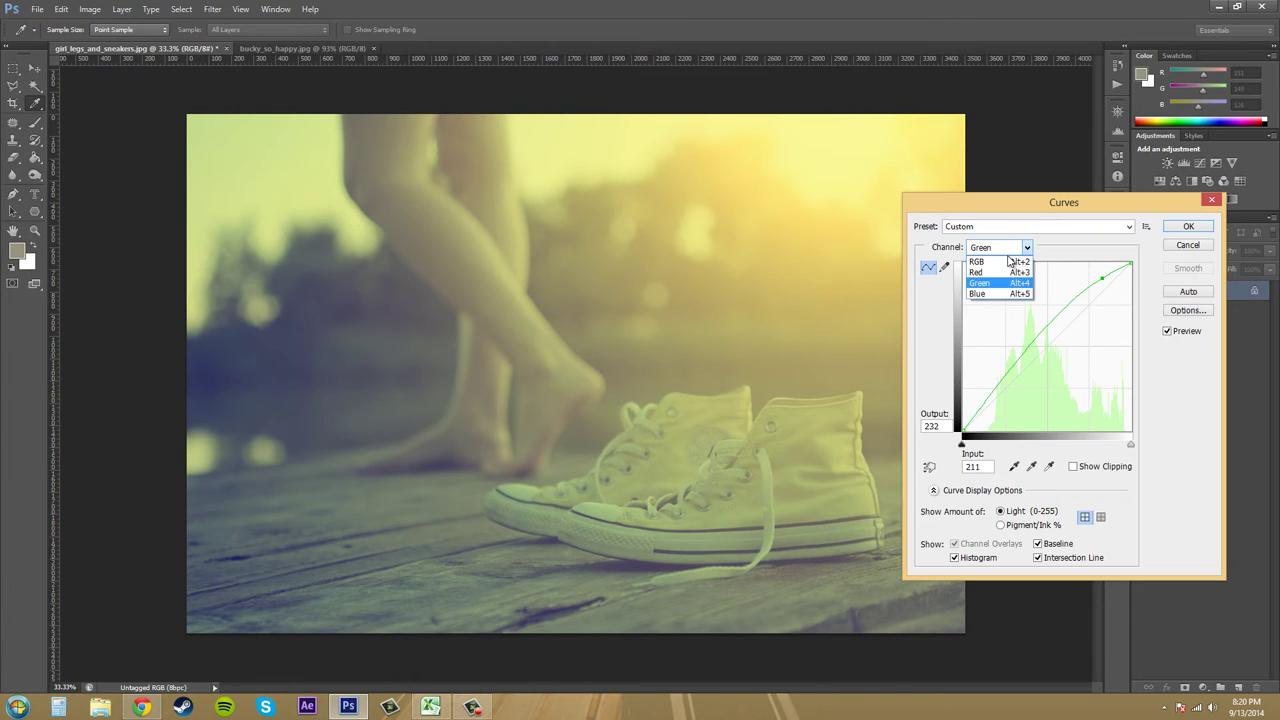
left_click(998, 266)
left_click(1060, 228)
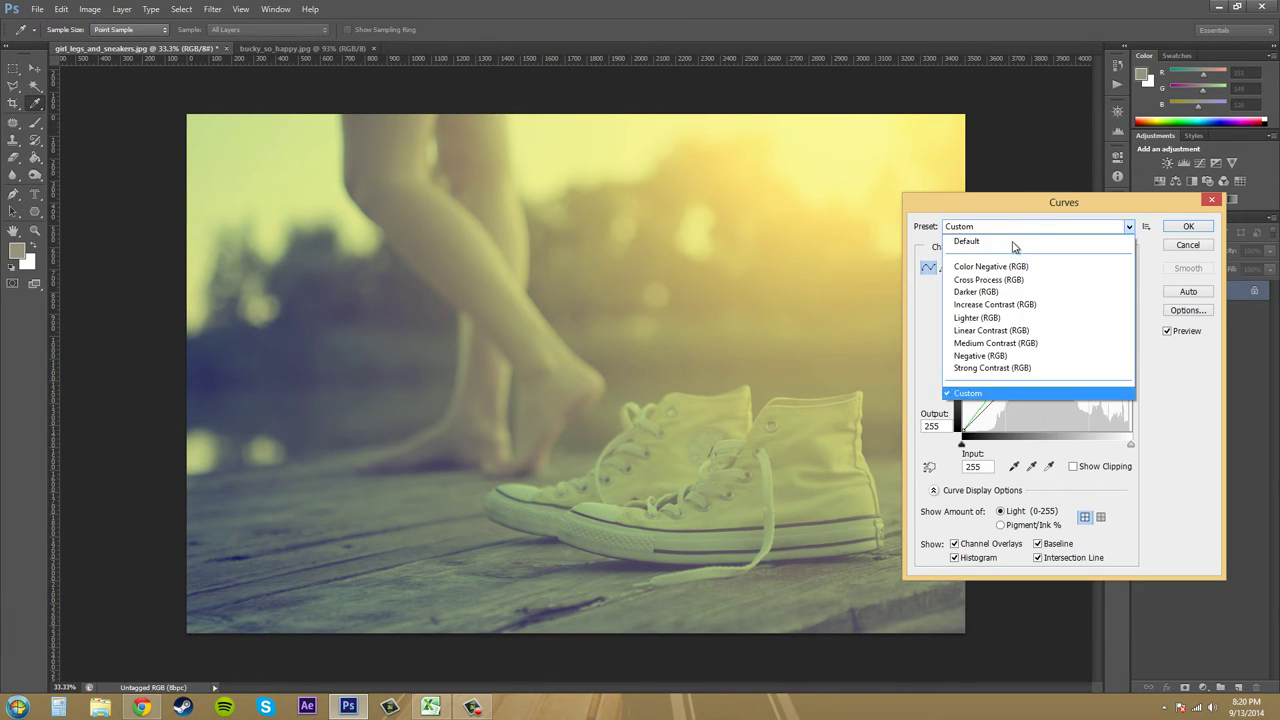
left_click(1007, 248)
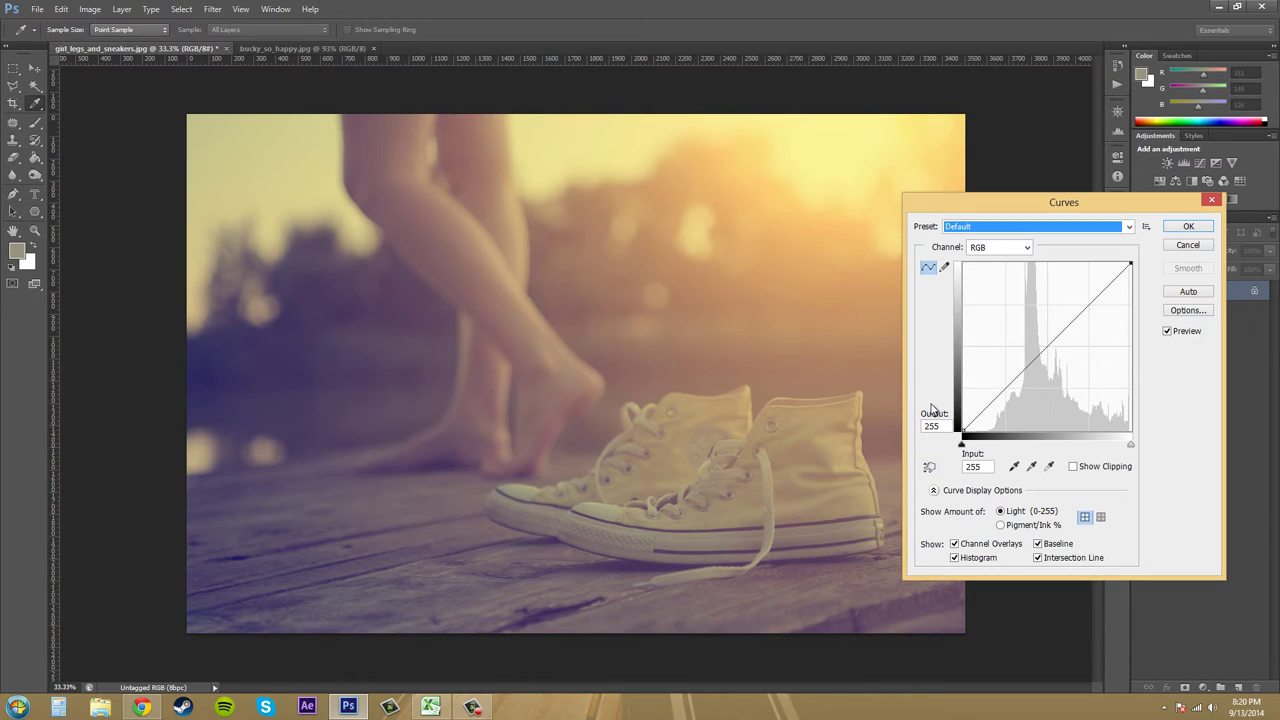
Sample a photo tone with on-image adjustment and drag several curve points up and down
left_click(929, 470)
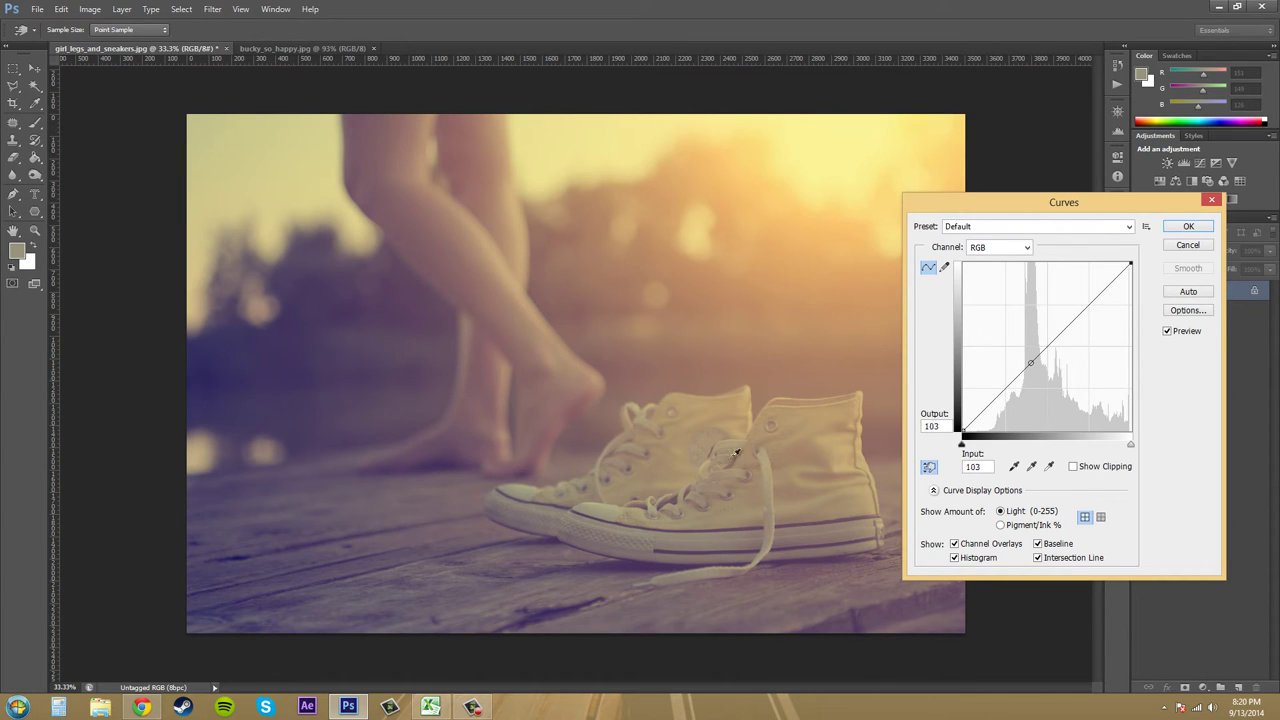
left_click(850, 446, "ctrl")
left_click_drag(1077, 316, 1072, 306)
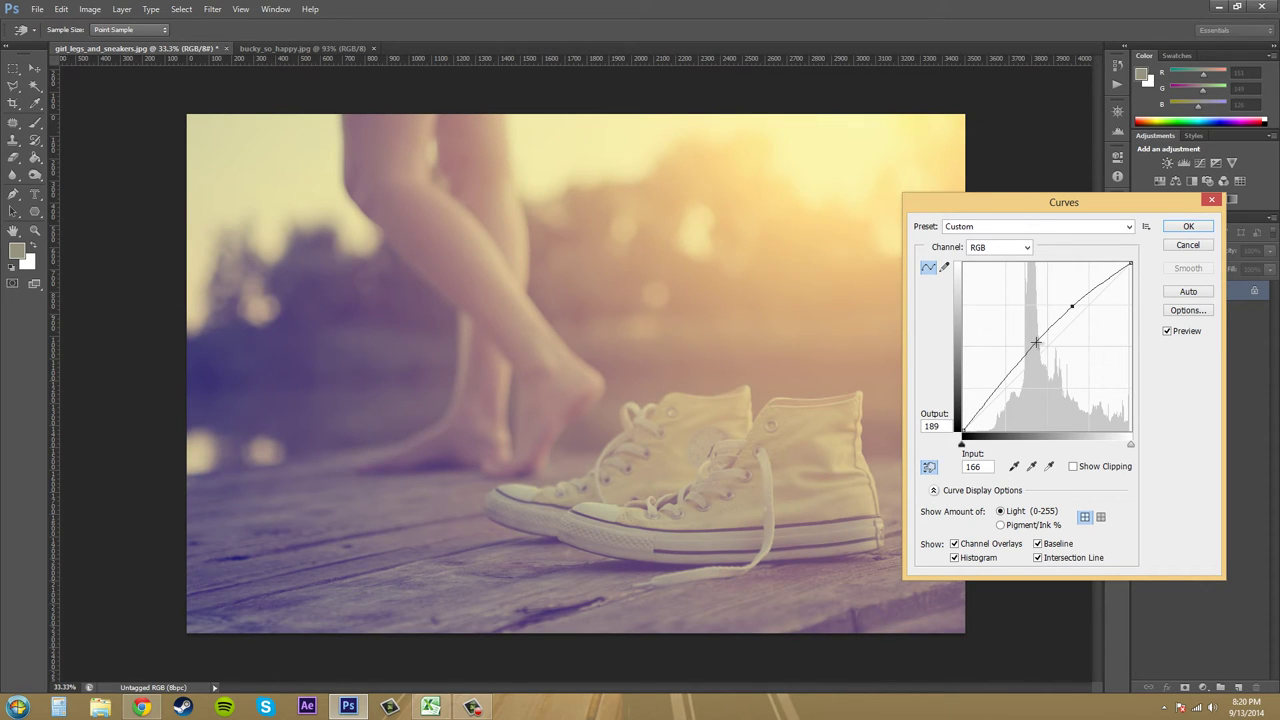
left_click_drag(1038, 342, 1044, 347)
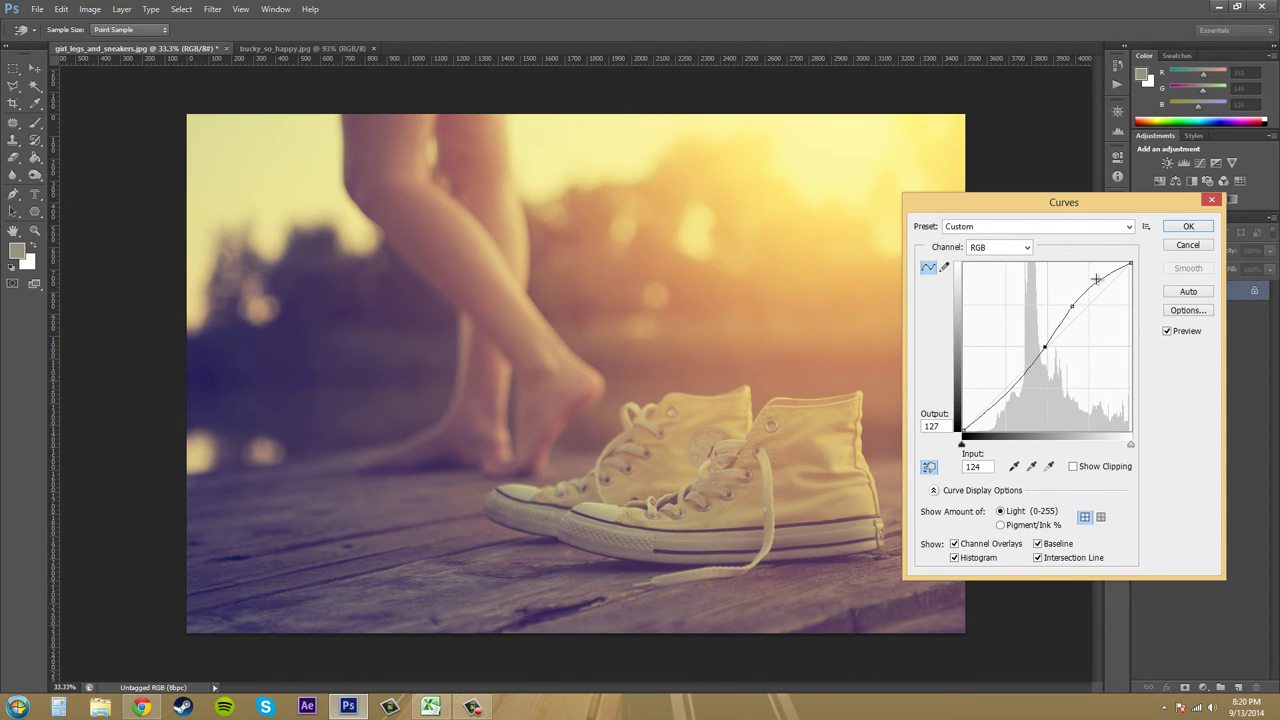
left_click_drag(1100, 279, 1109, 287)
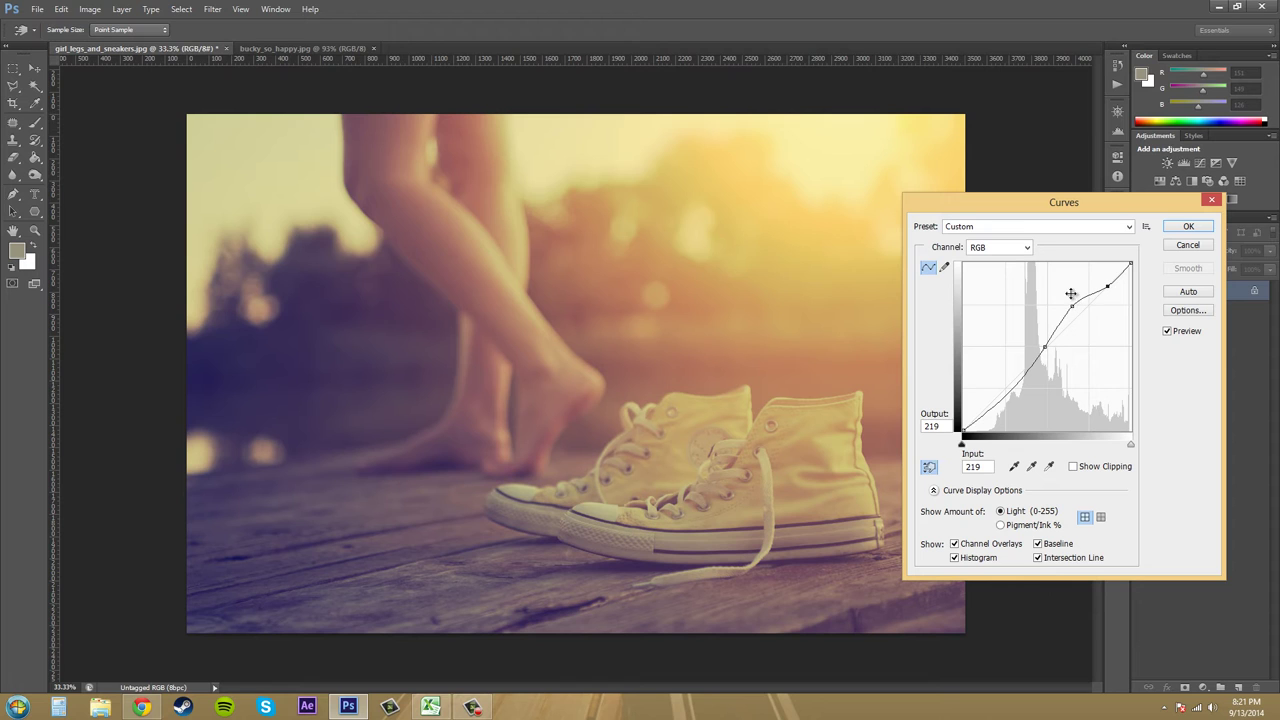
left_click(1066, 301)
left_click_drag(1066, 301, 1060, 297)
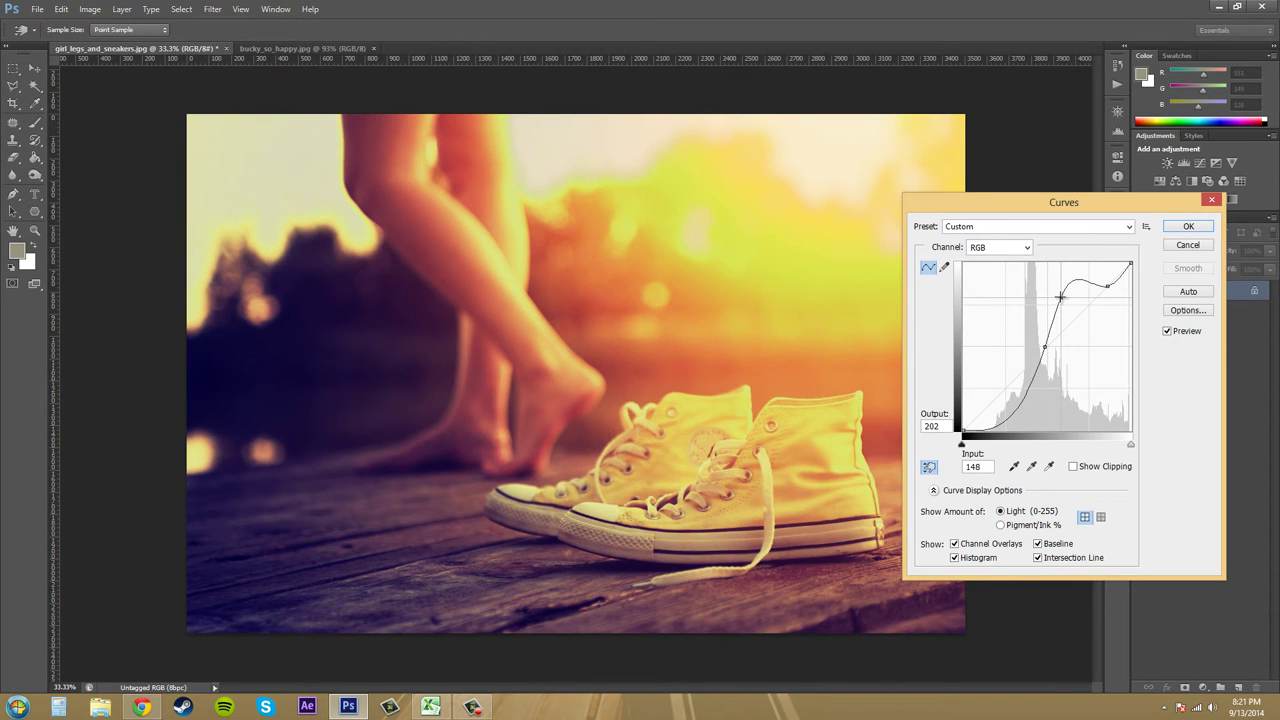
left_click_drag(1060, 297, 1080, 328)
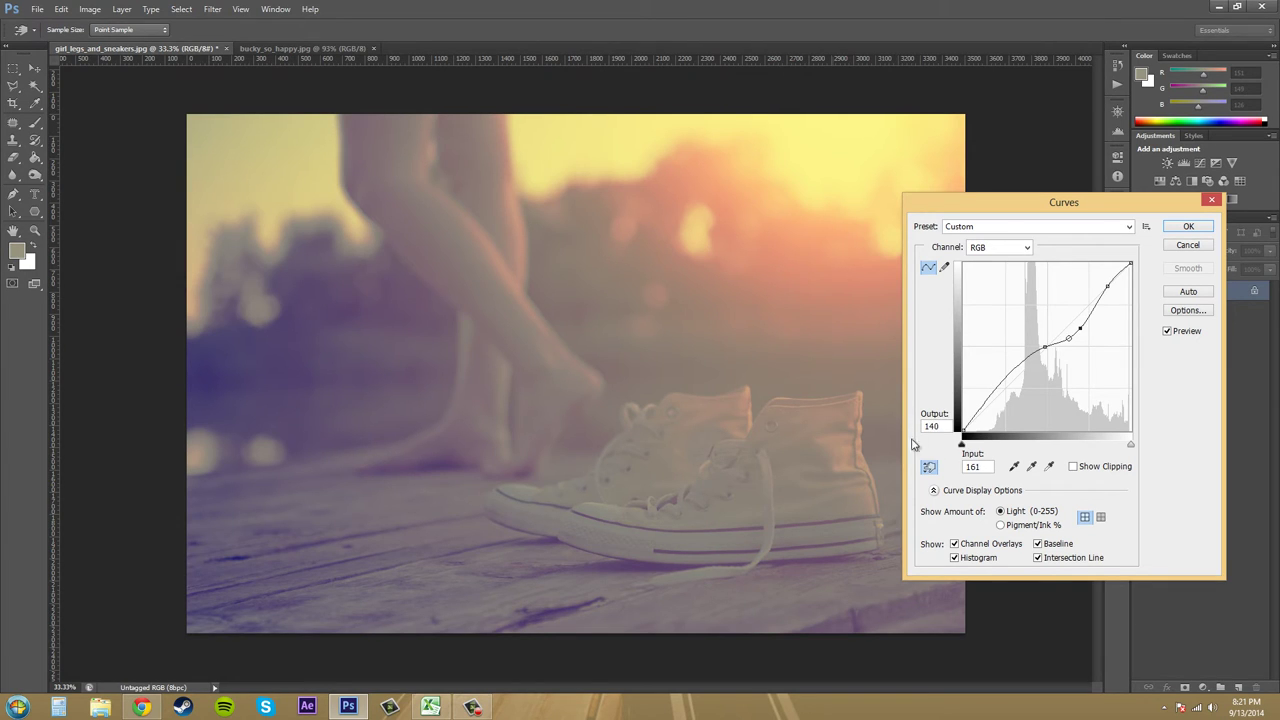
Sample another tone, then reset the curve to the Default preset
left_click(929, 468)
left_click(1034, 234)
left_click(1030, 241)
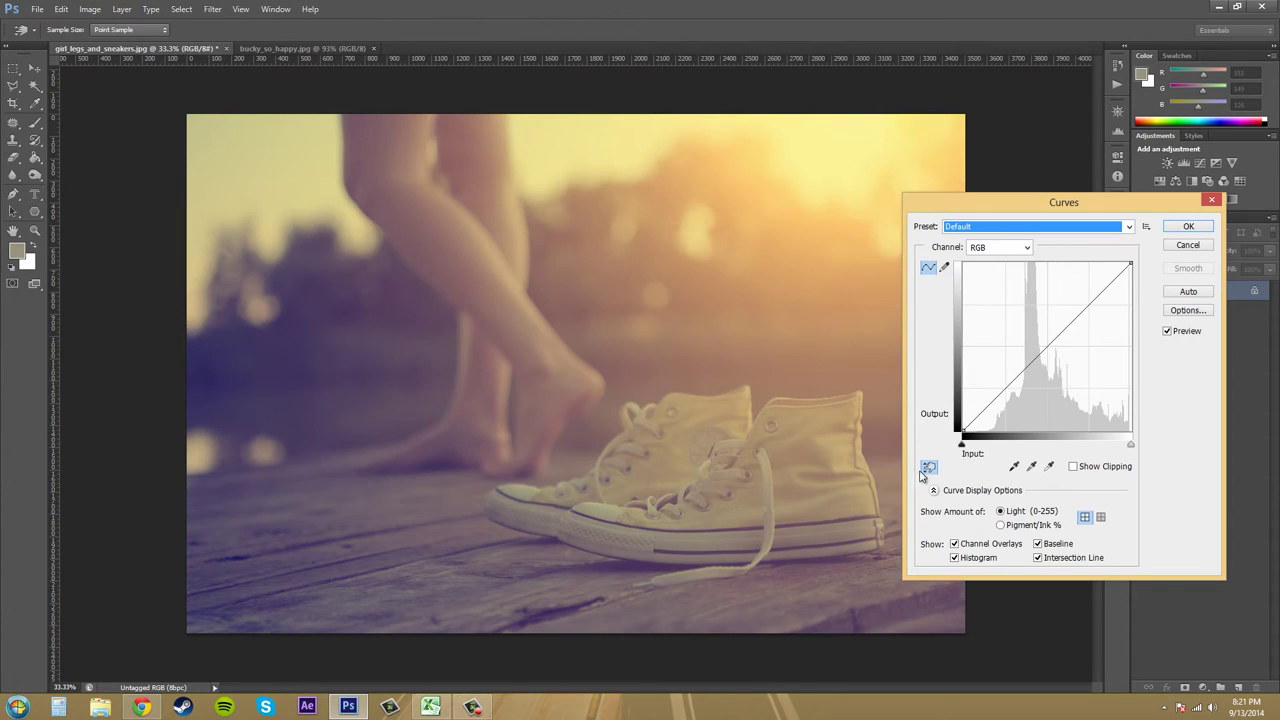
left_click(929, 470)
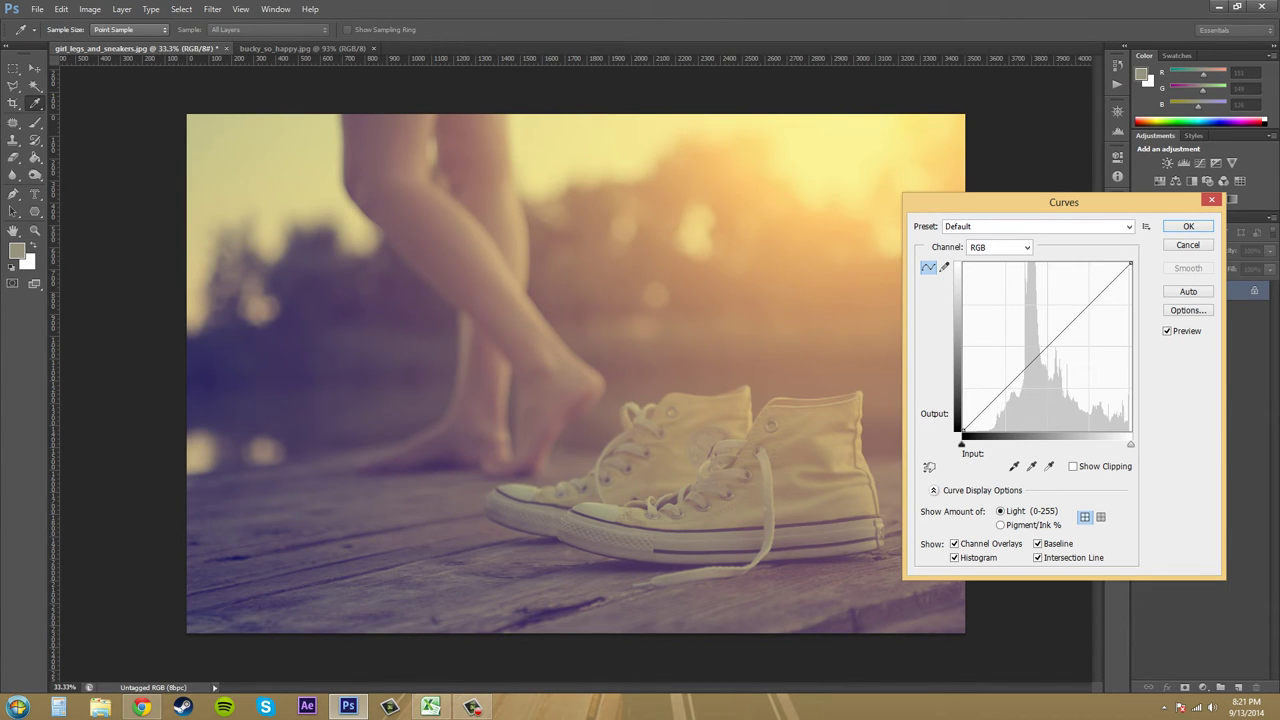
key("alt+Tab")
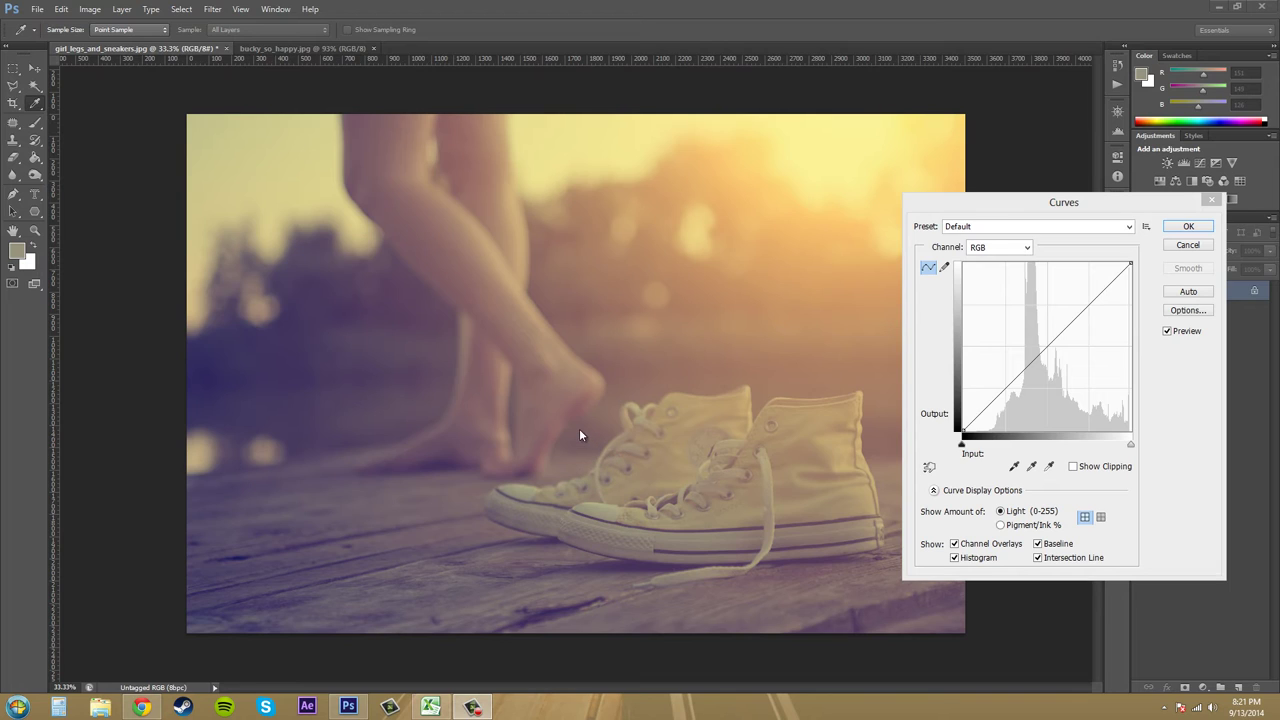
Apply Auto to add three curve points (one at 157/151) and move the dialog up-right
left_click(1178, 294)
left_click(1185, 293)
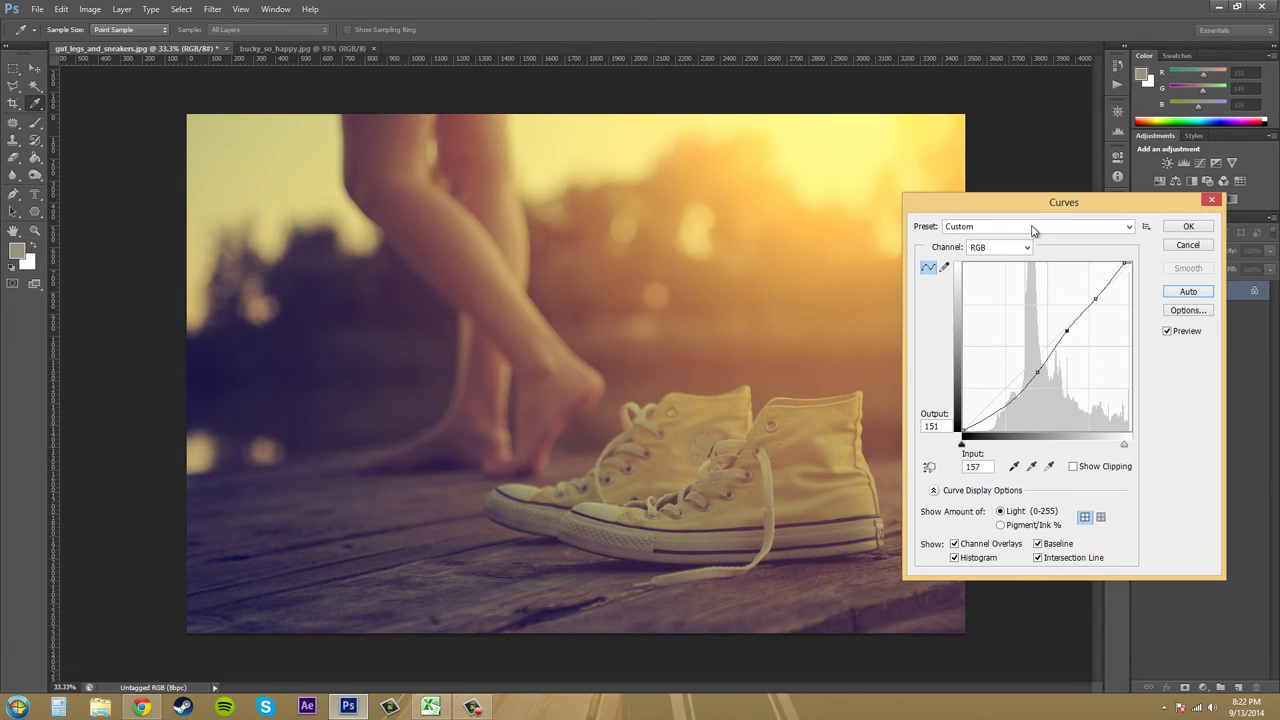
left_click_drag(1061, 202, 1087, 140)
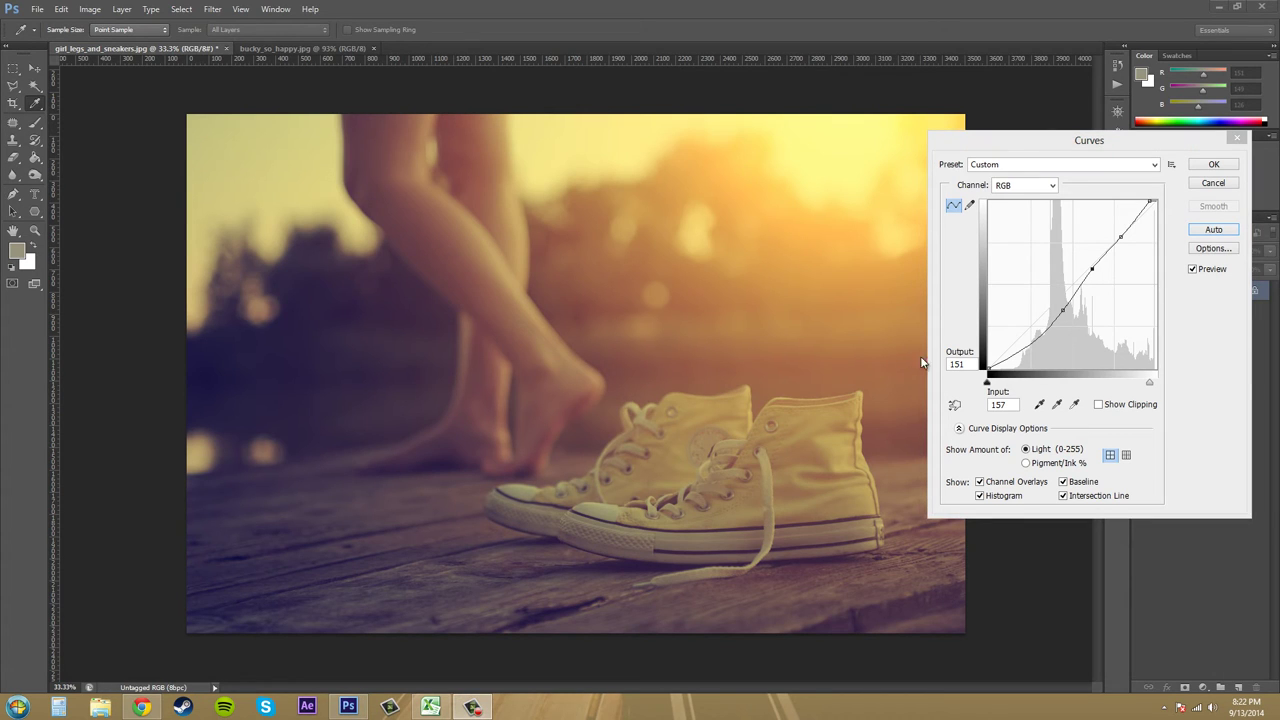
Reset to Default and try white input slider positions before returning it to 255
left_click(1077, 167)
left_click(1053, 174)
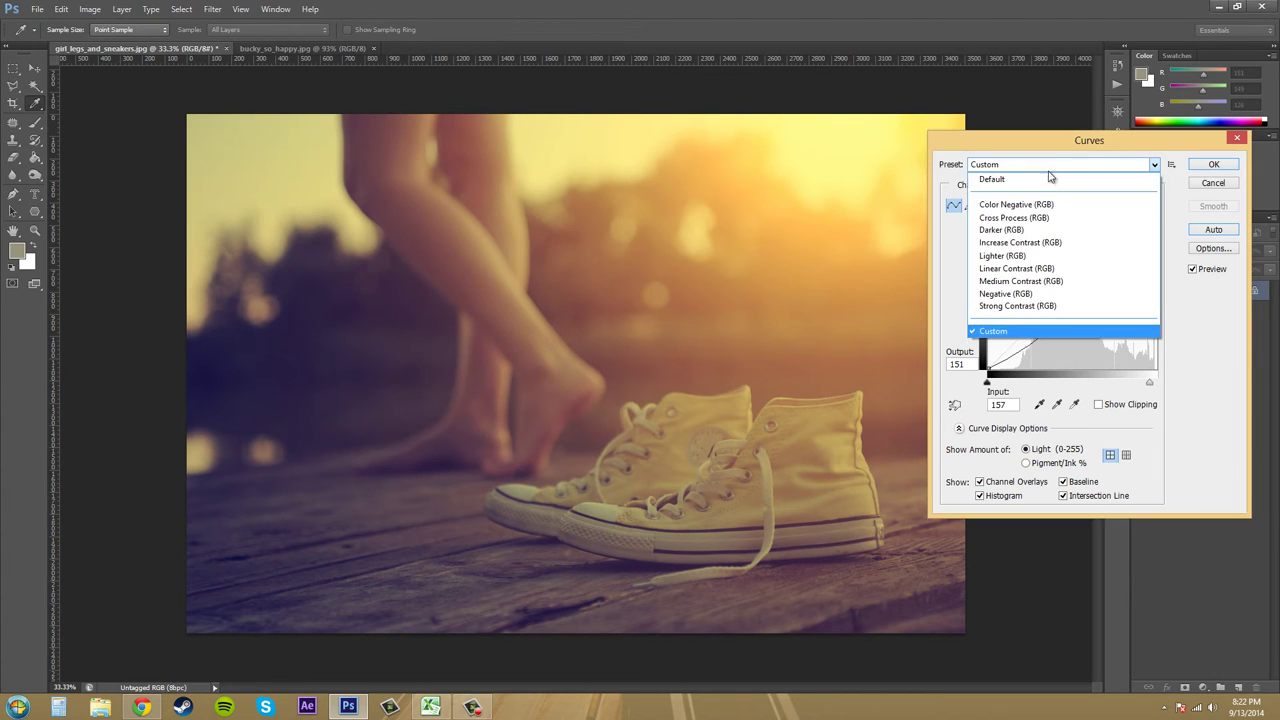
left_click(1050, 179)
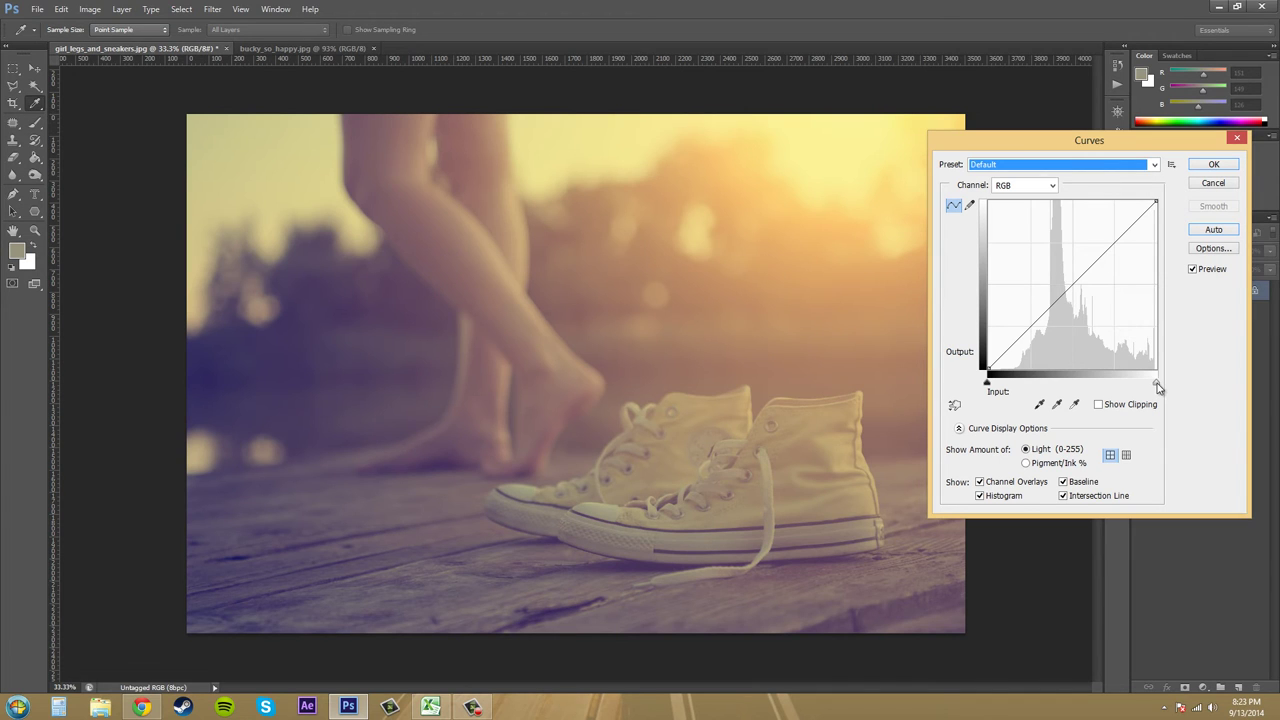
left_click_drag(1157, 383, 1117, 388)
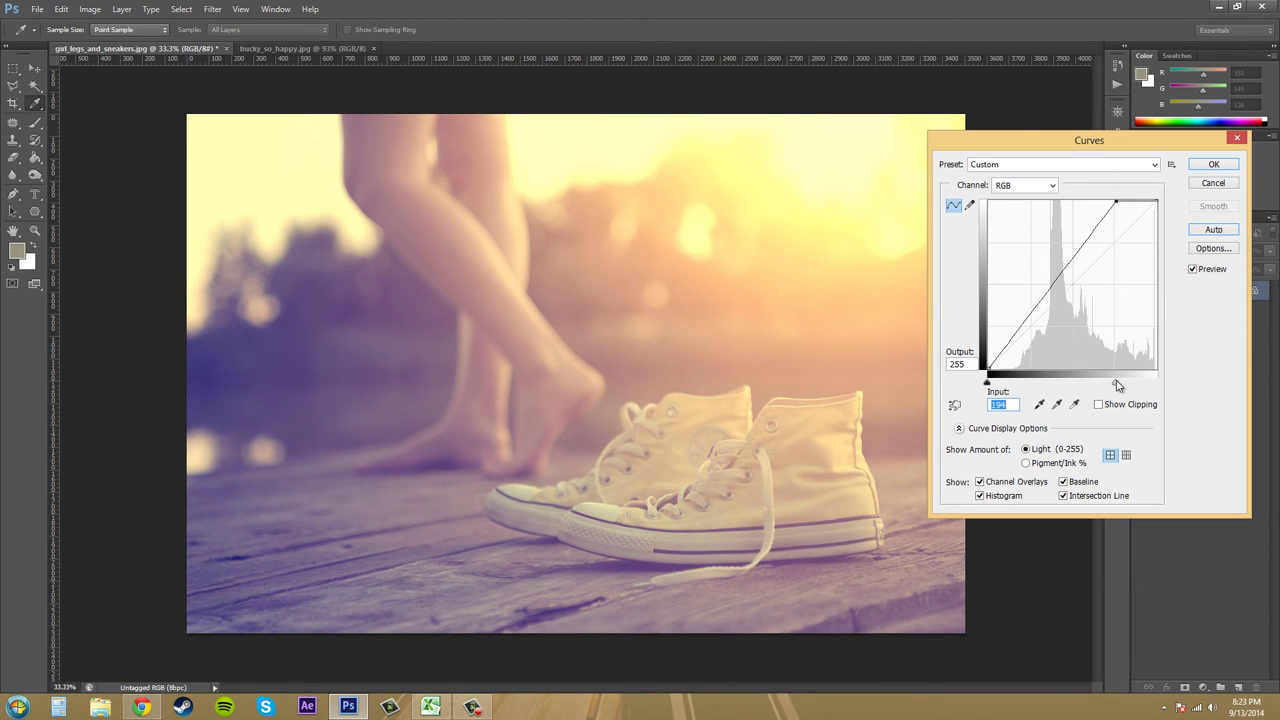
left_click_drag(1117, 386, 1090, 396)
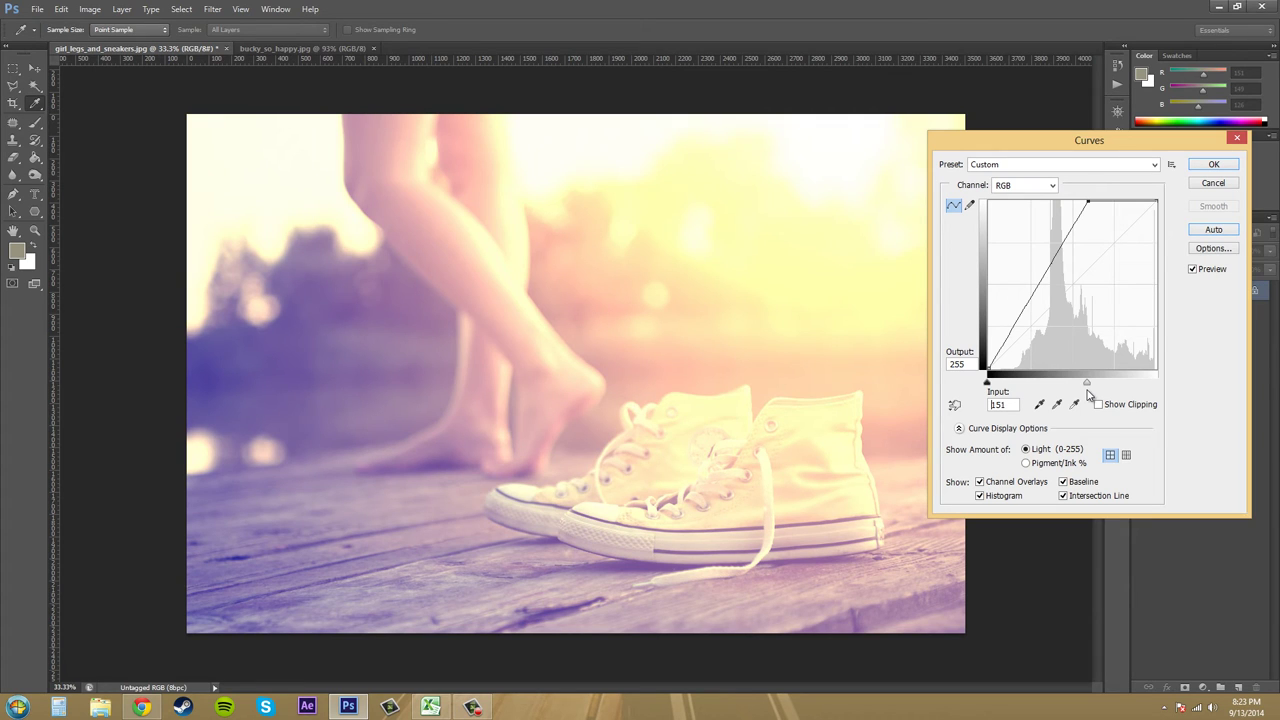
left_click_drag(1090, 396, 1228, 400)
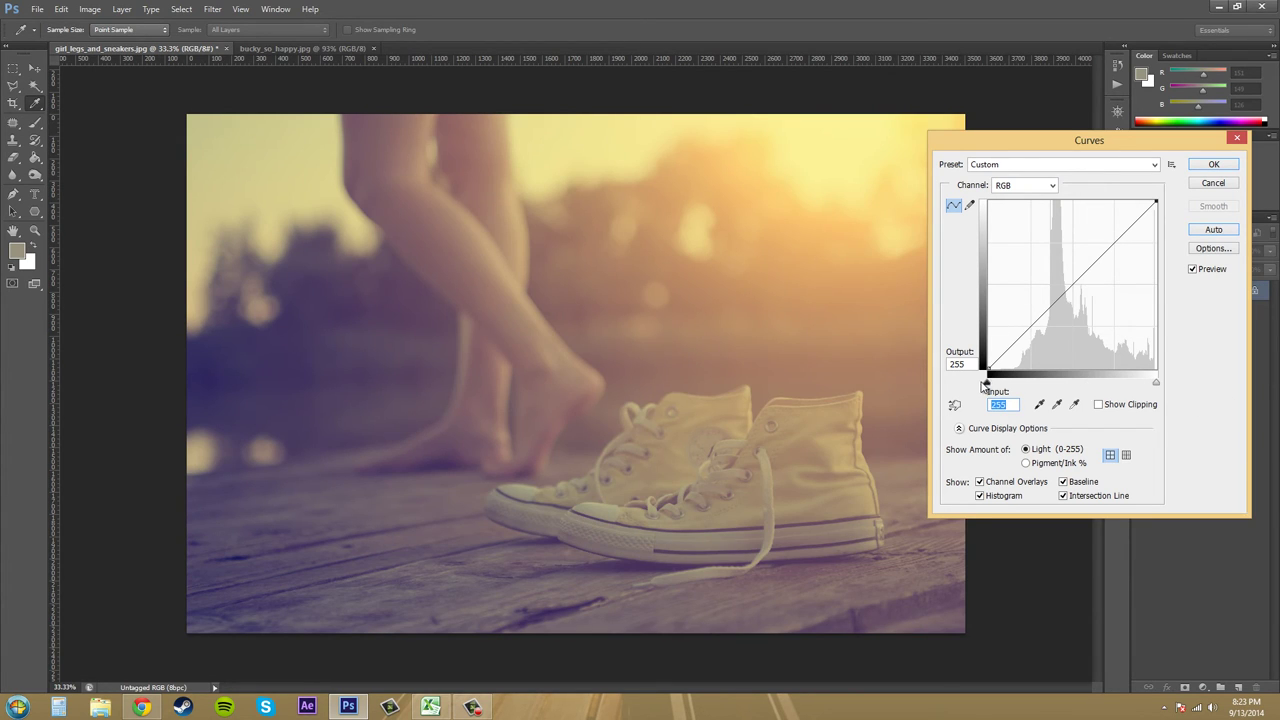
Raise the black point, then lower and restore the top curve point to output 255
mouse_move(987, 386)
left_mouse_down()
mouse_move(1045, 390)
mouse_move(921, 374)
mouse_move(1094, 361)
mouse_move(1089, 306)
mouse_move(1101, 292)
mouse_move(1052, 362)
mouse_move(972, 376)
mouse_move(983, 377)
mouse_move(982, 302)
mouse_move(987, 370)
left_mouse_up()
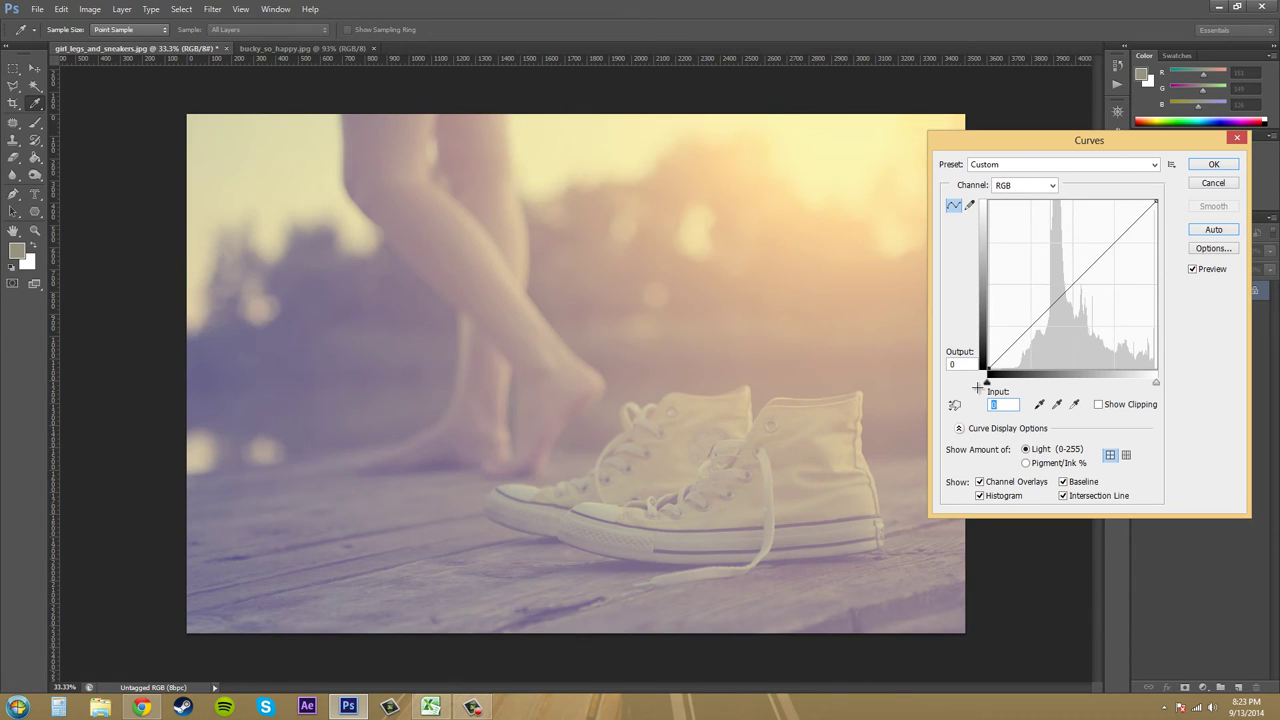
left_click_drag(1156, 201, 1165, 292)
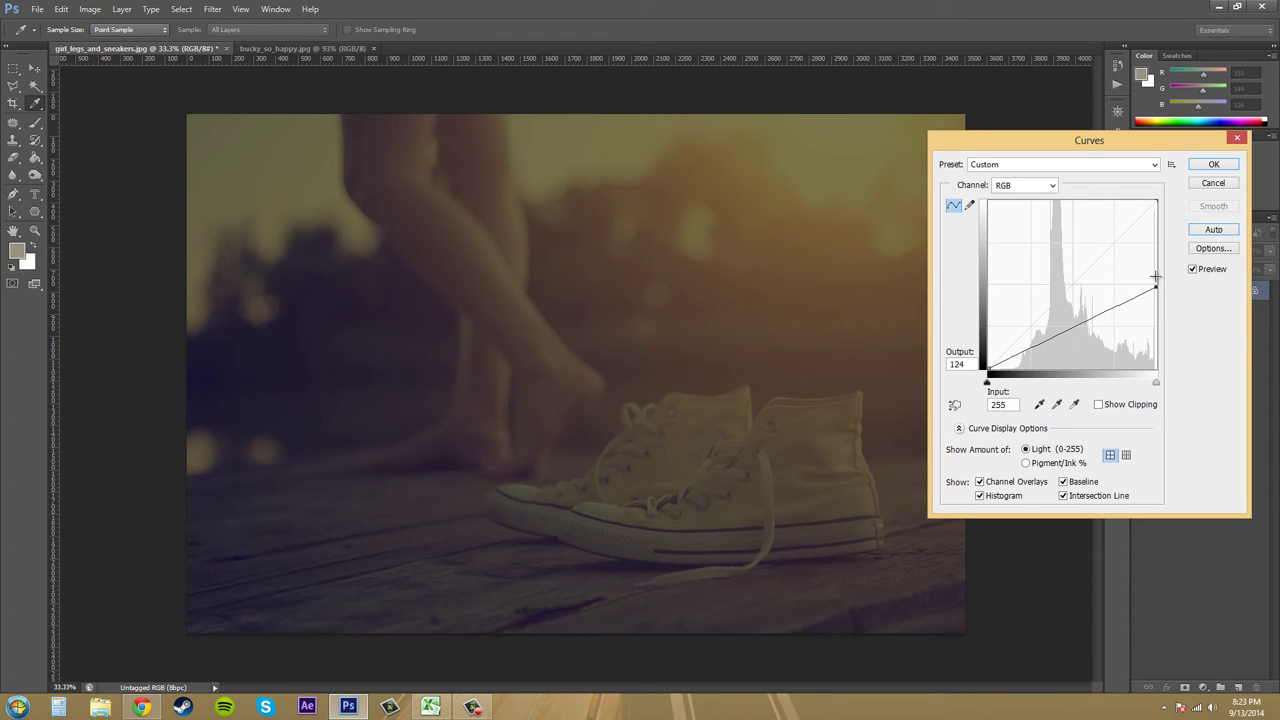
left_click_drag(1155, 277, 1157, 200)
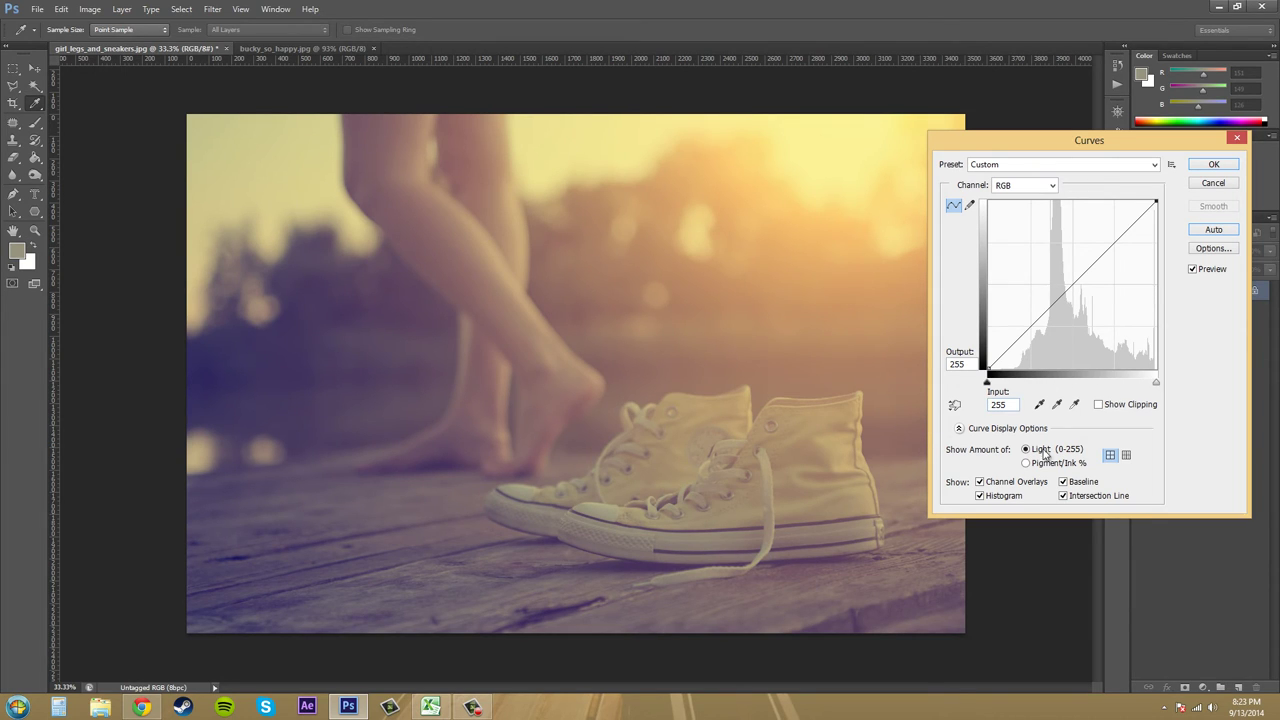
left_click(471, 707)
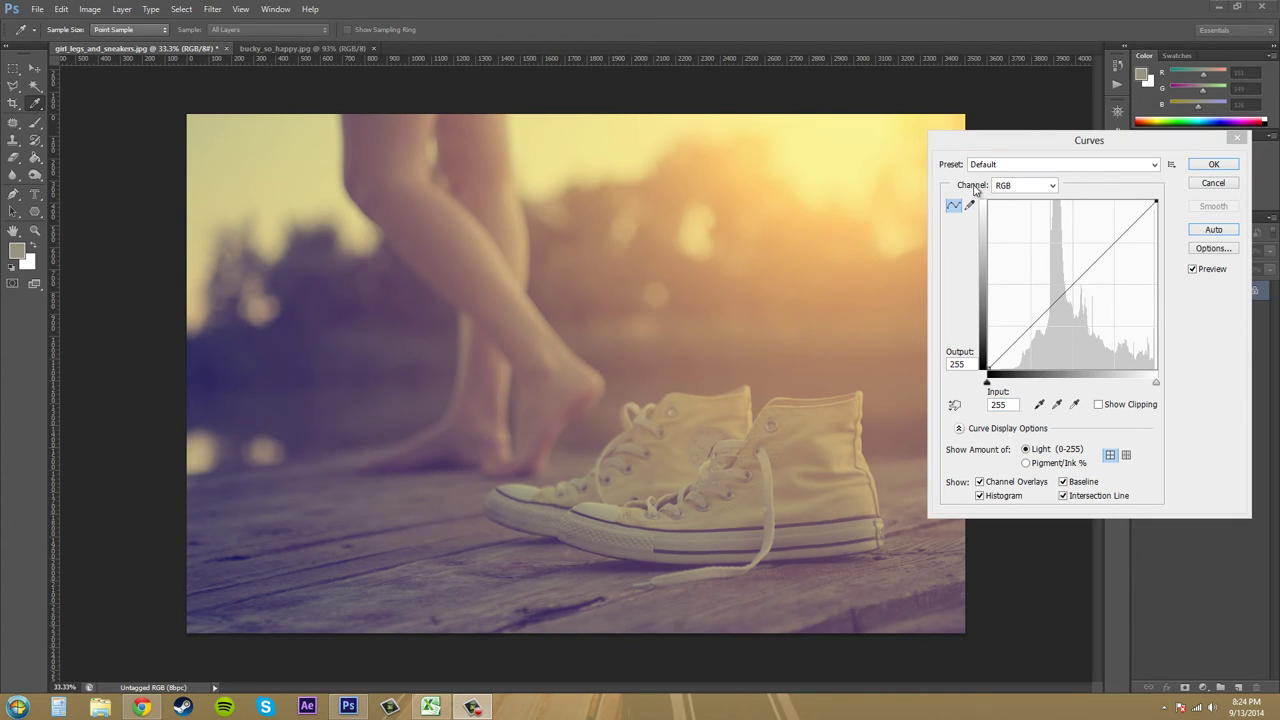
left_click(1010, 151)
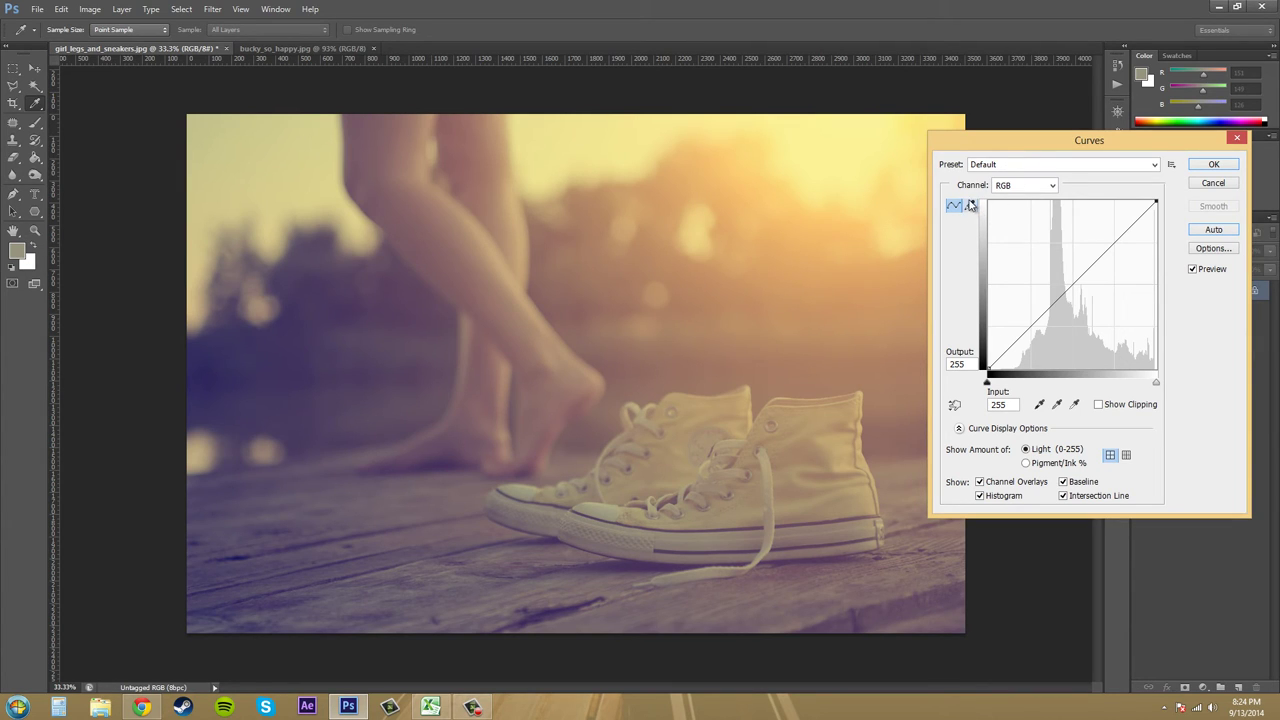
left_click(969, 207)
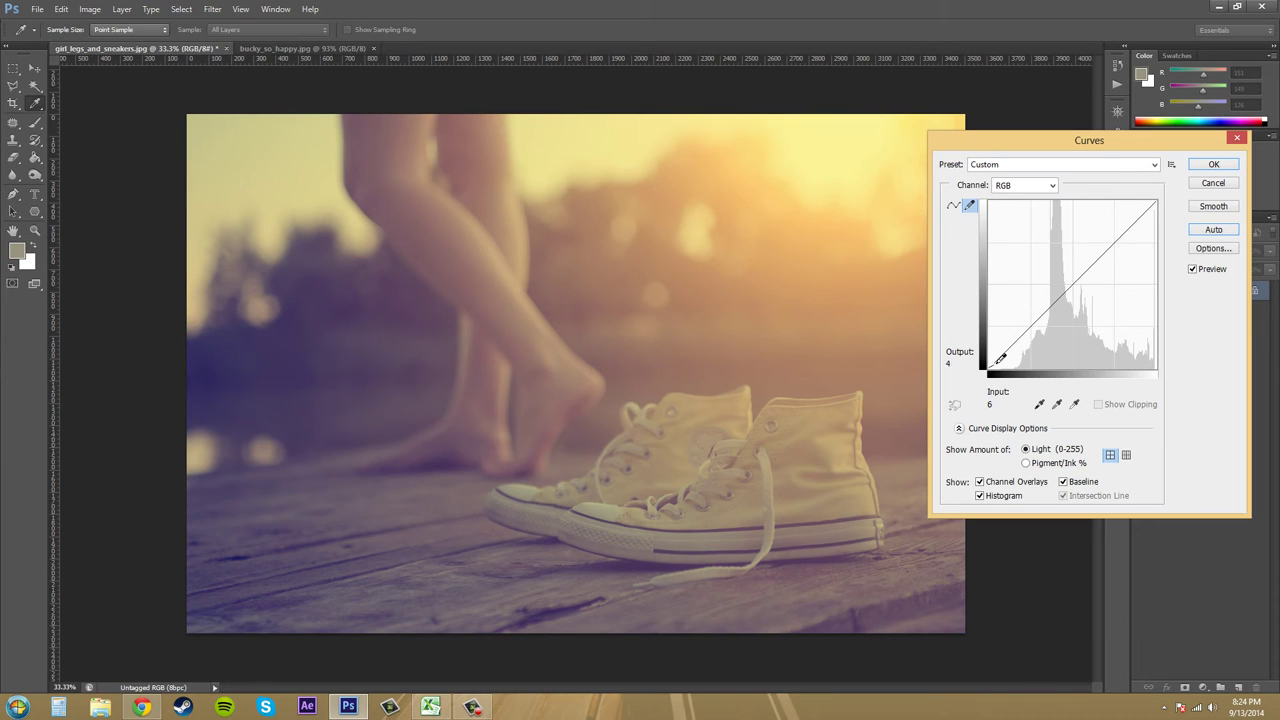
mouse_move(999, 360)
left_mouse_down()
mouse_move(1044, 328)
mouse_move(1089, 264)
left_mouse_up()
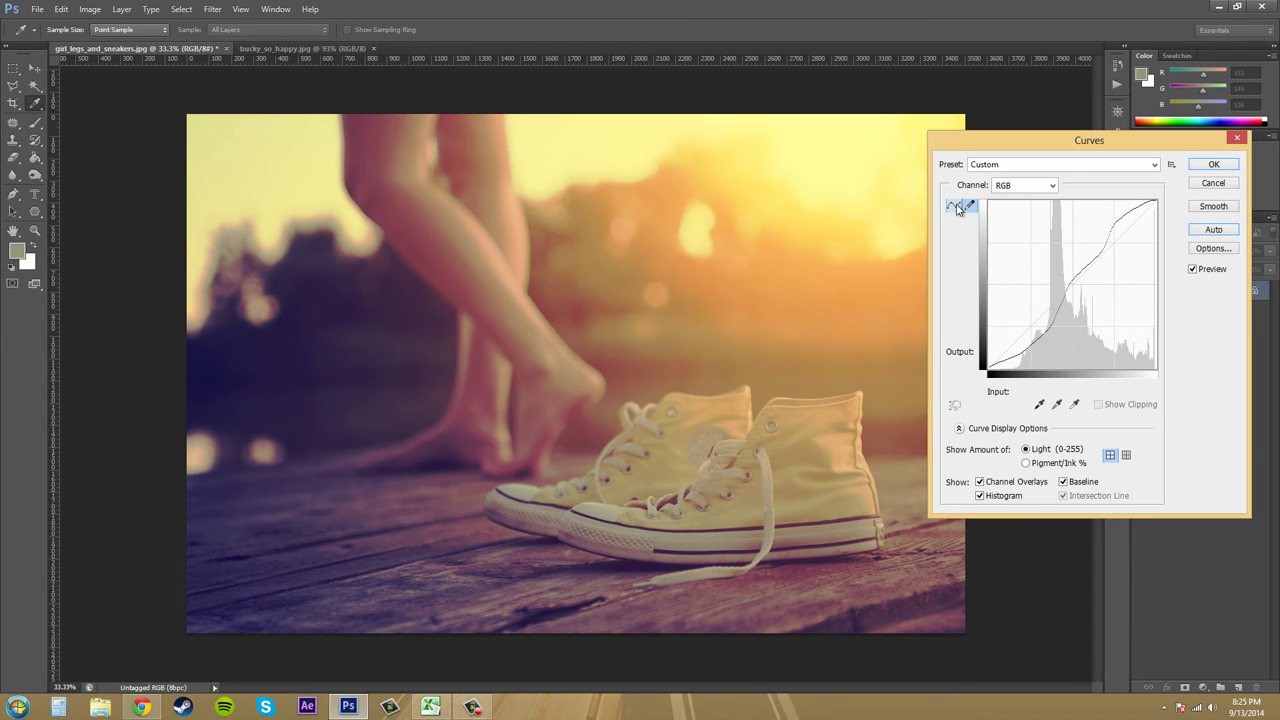
left_click(980, 164)
left_click(987, 178)
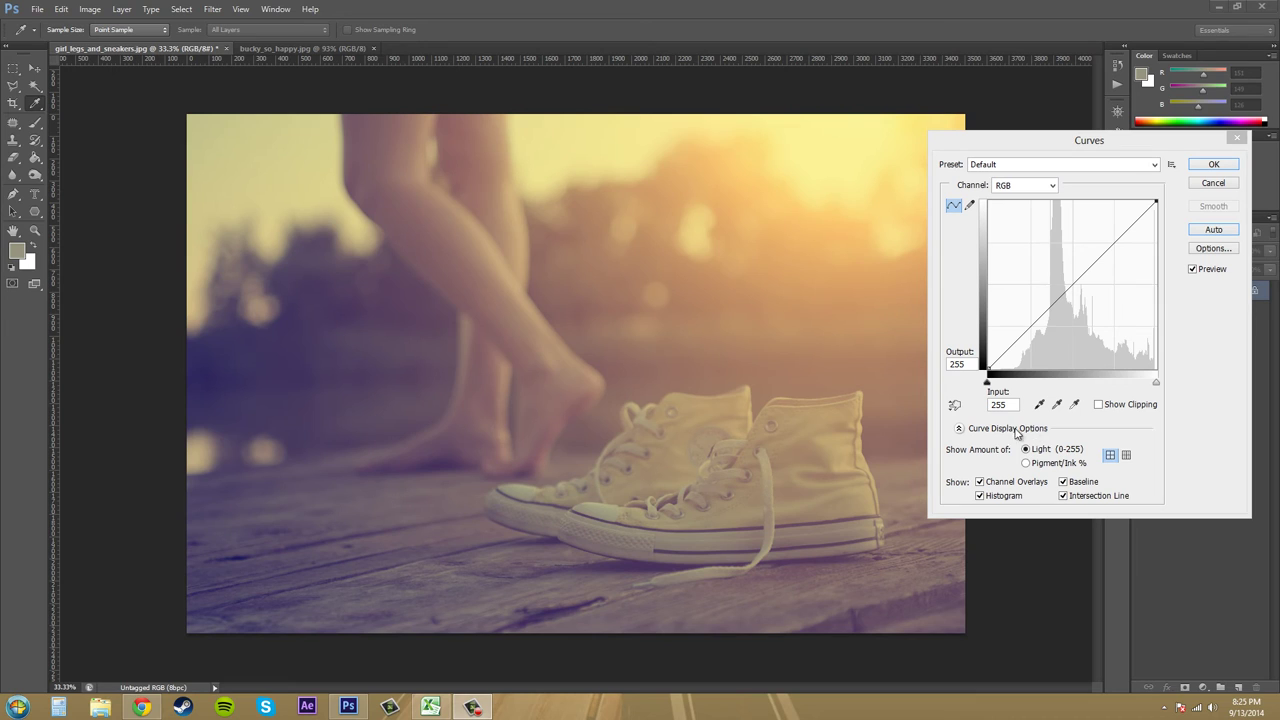
left_click(961, 432)
left_click(960, 429)
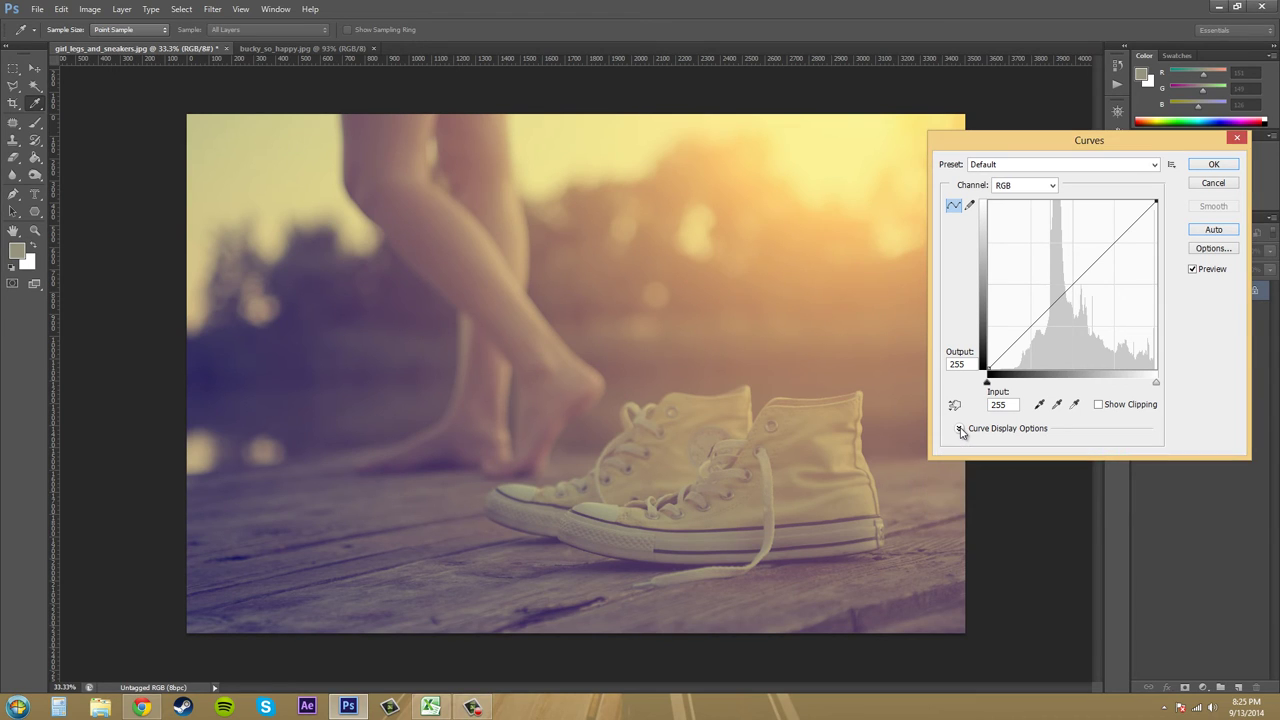
left_click(960, 429)
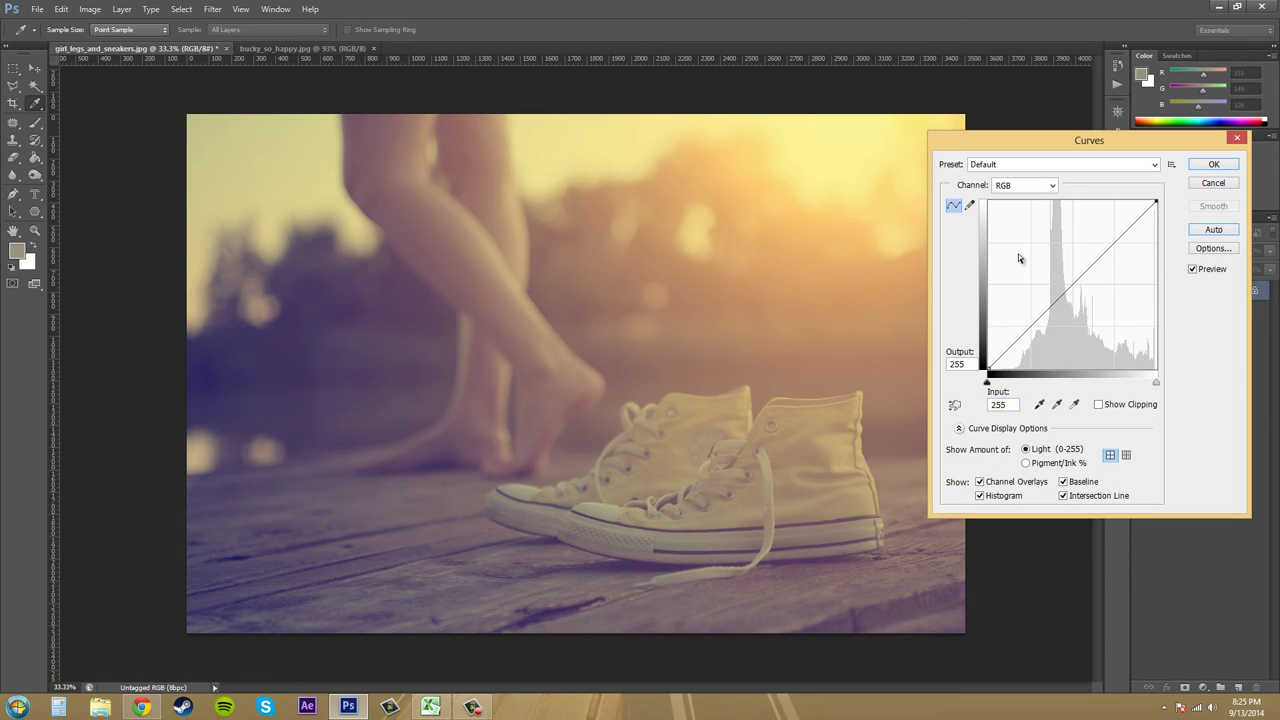
left_click(1027, 464)
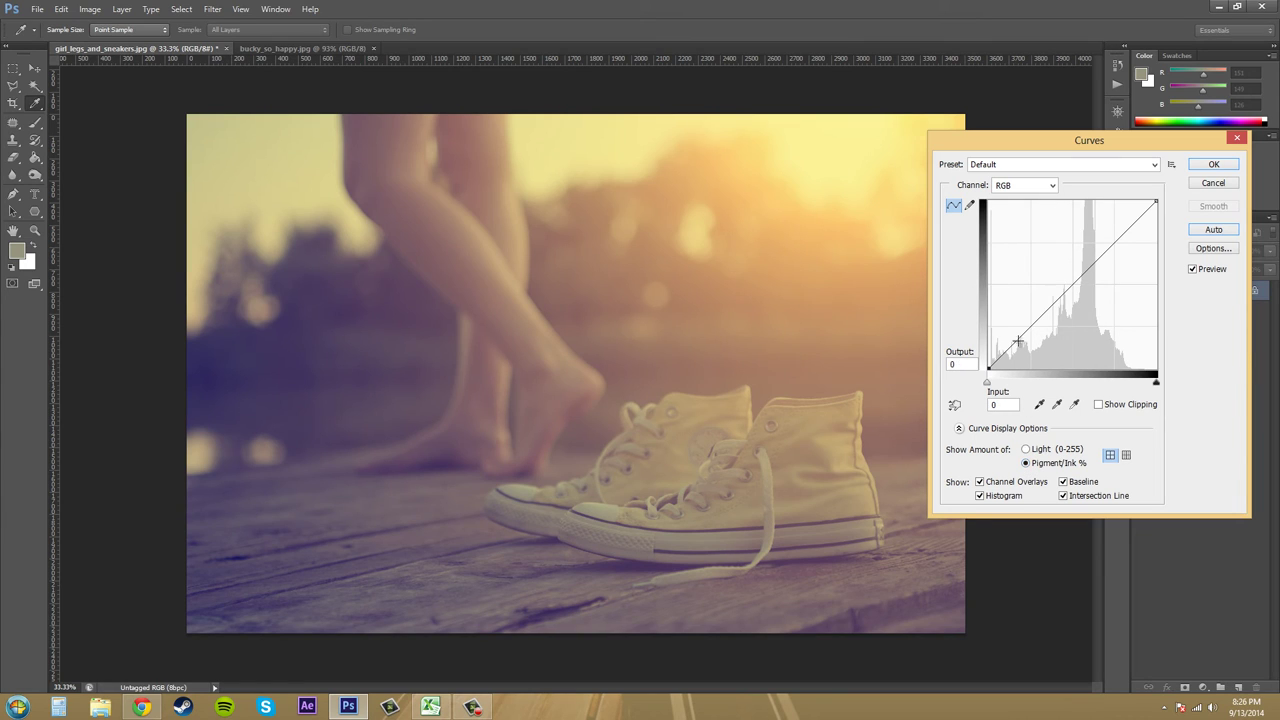
left_click(1022, 449)
left_click(1027, 463)
left_click(1027, 449)
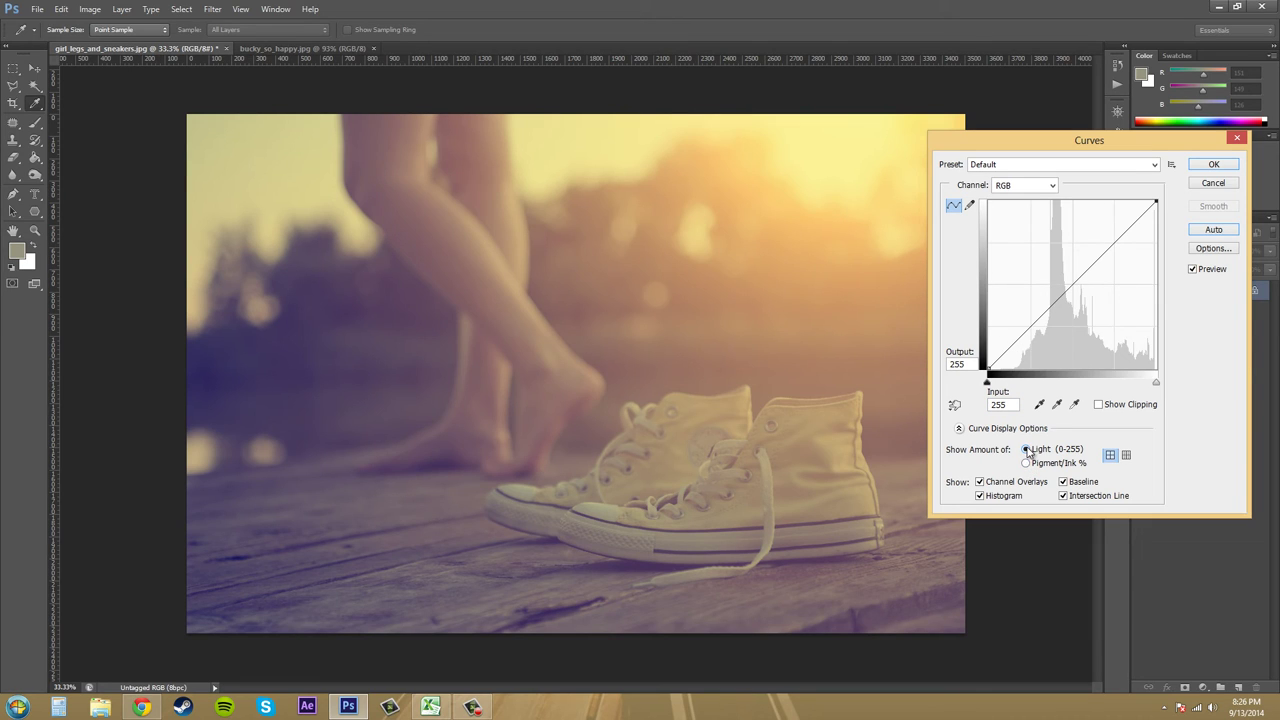
left_click(1127, 456)
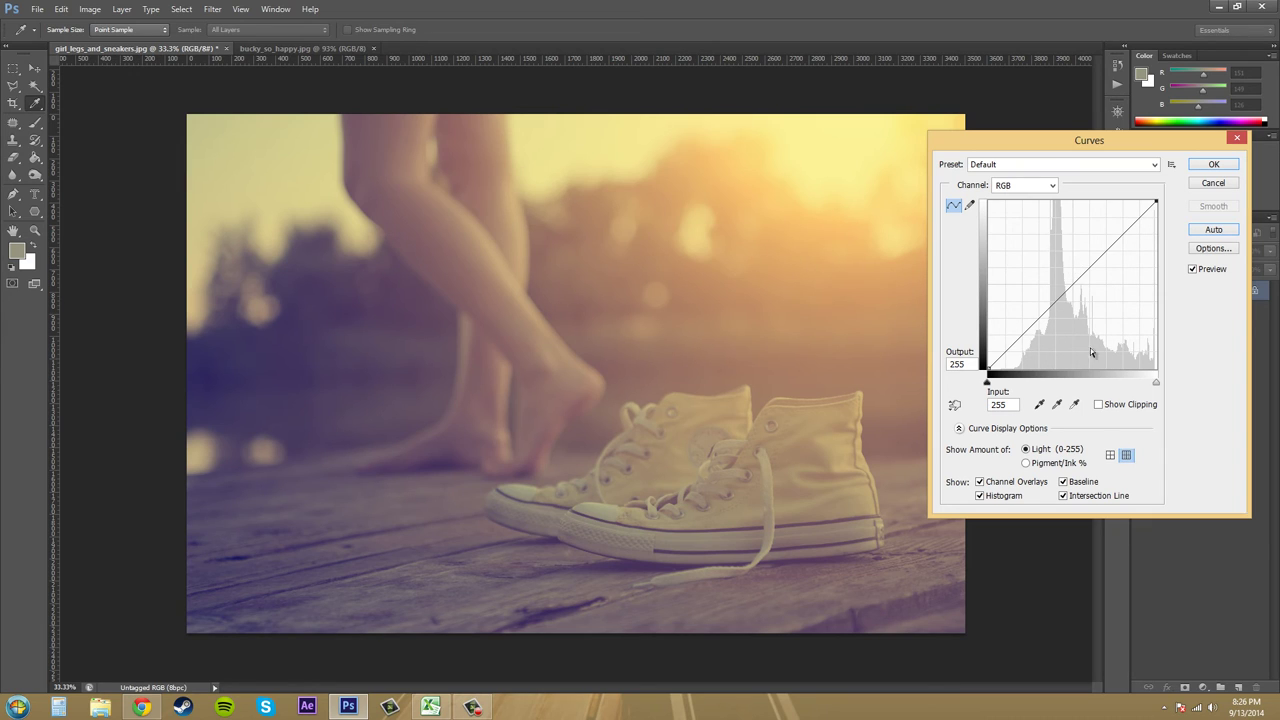
left_click(1112, 457)
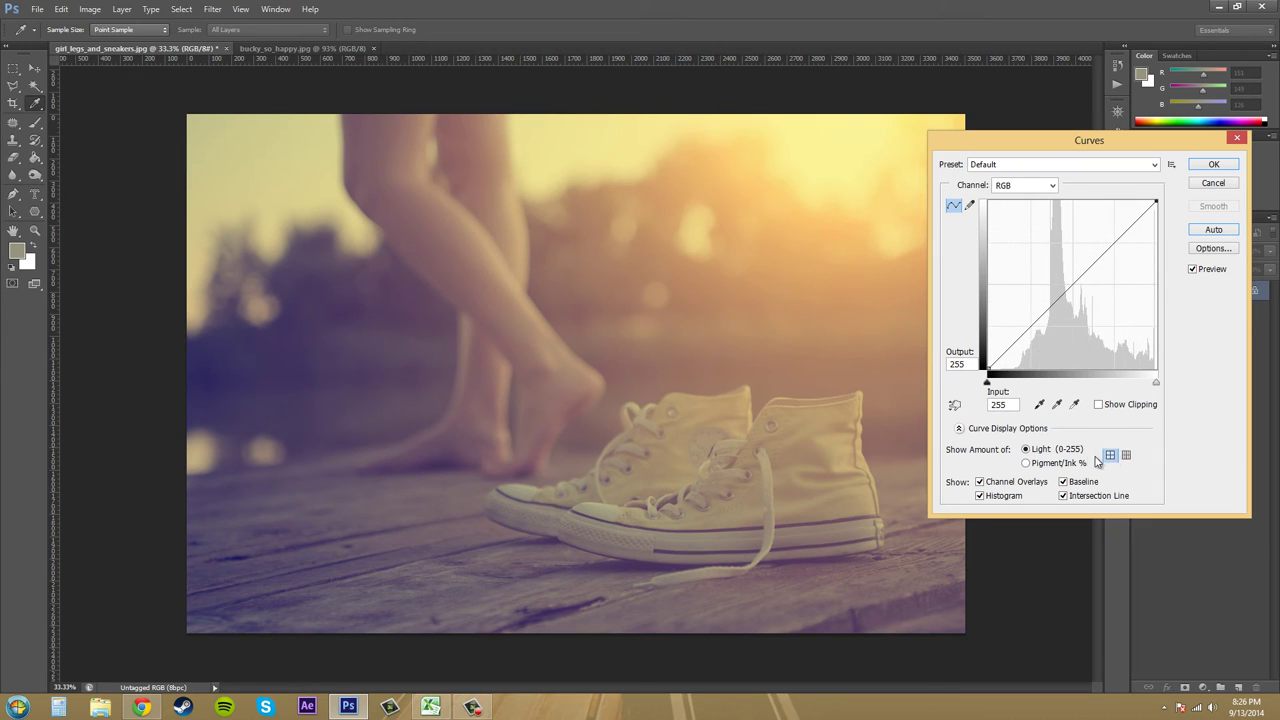
left_click(980, 482)
left_click(980, 496)
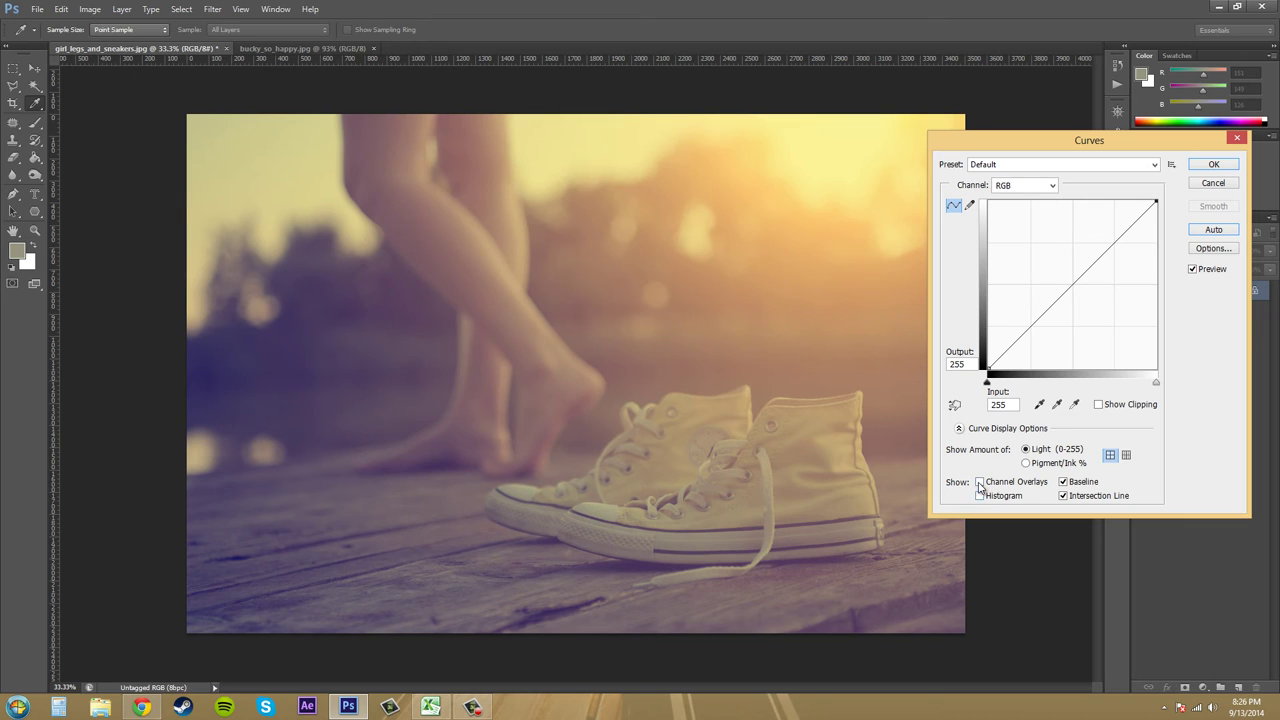
left_click(980, 482)
left_click(980, 496)
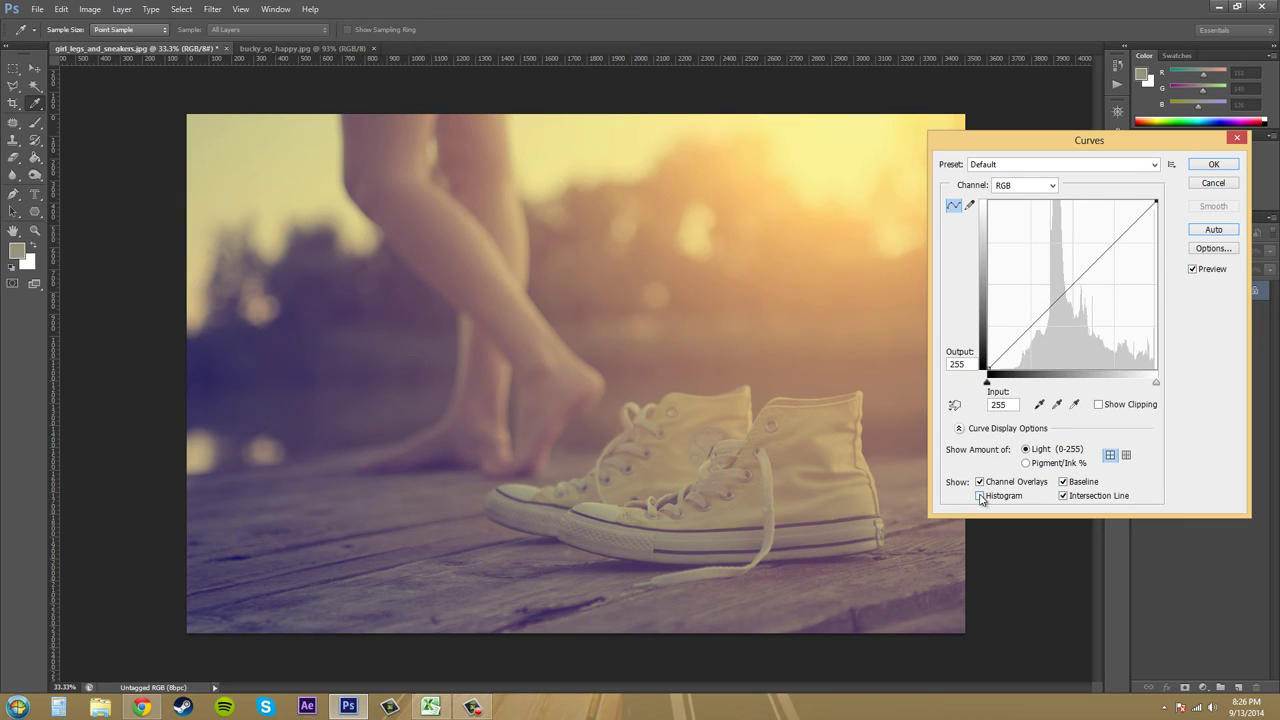
left_click(1064, 483)
left_click(1064, 483)
left_click(959, 429)
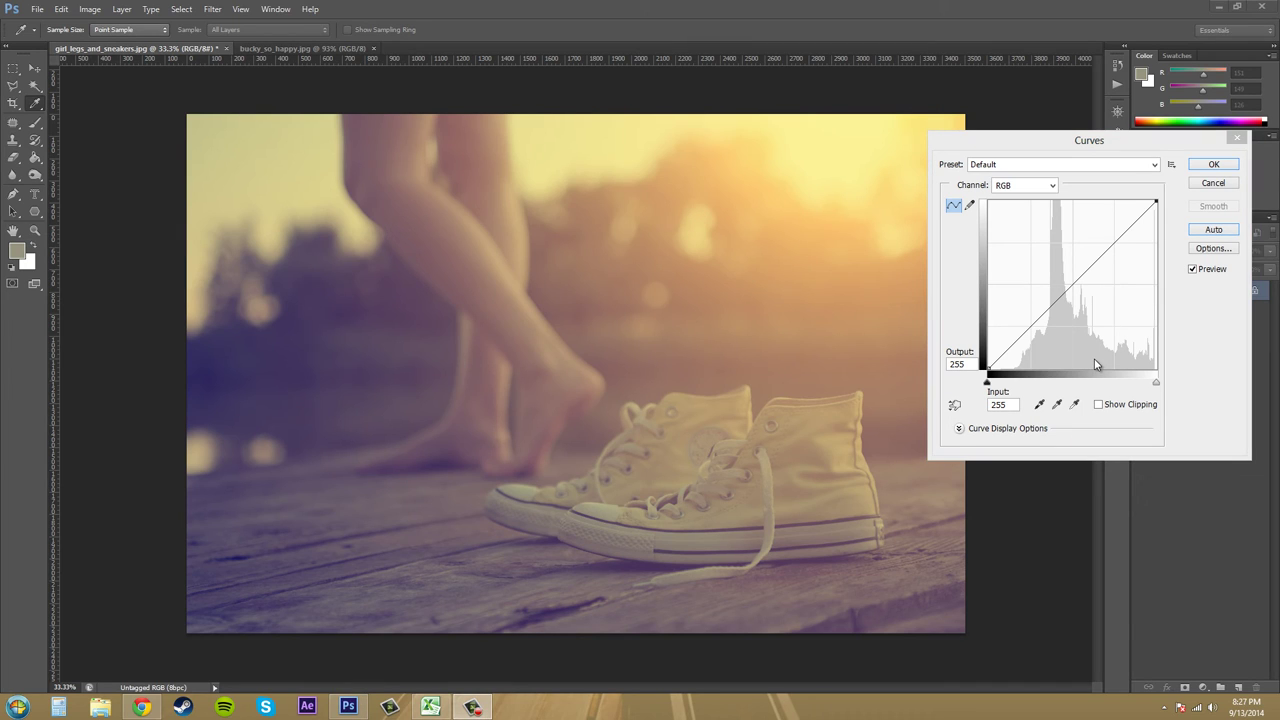
left_click(1041, 406)
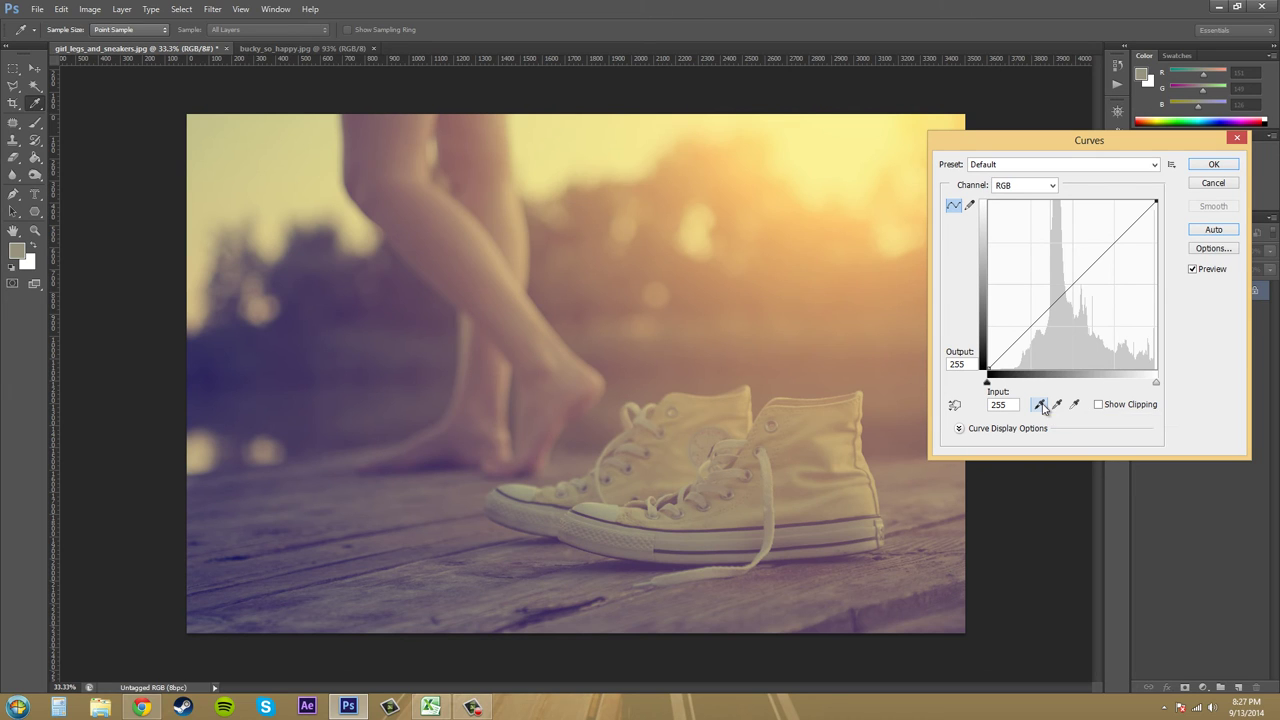
left_click(229, 352)
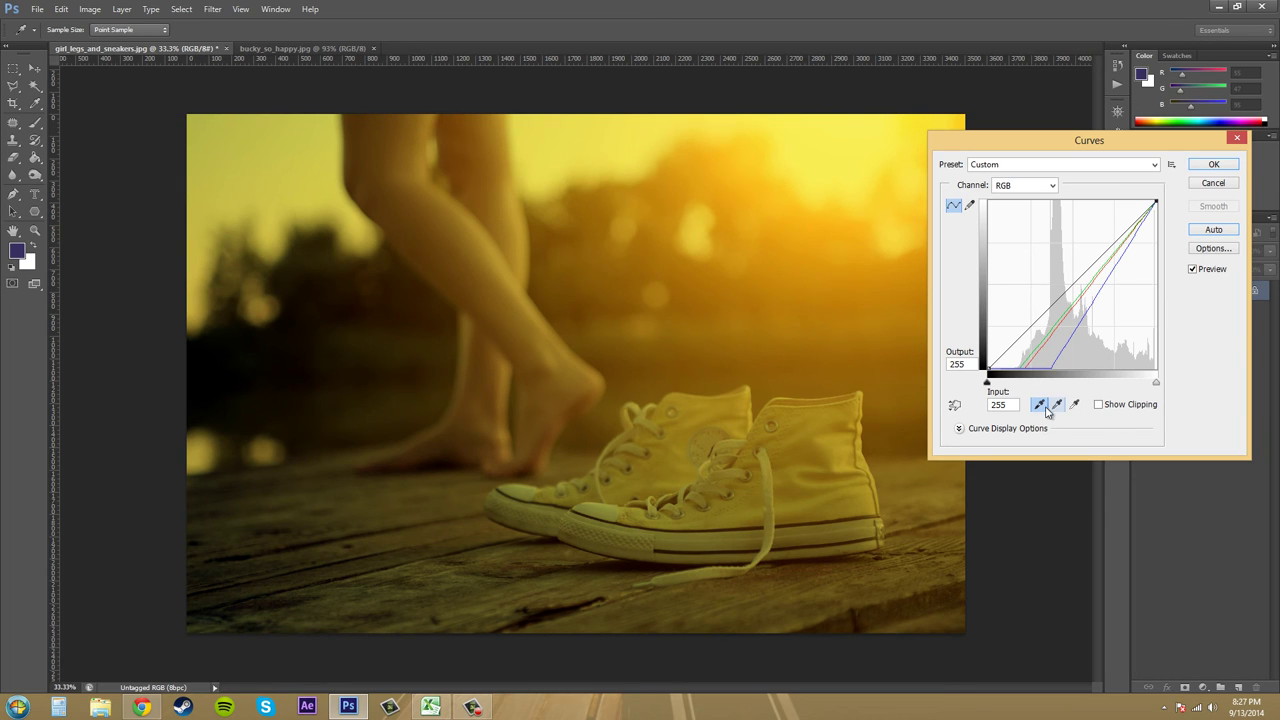
left_click(1099, 405)
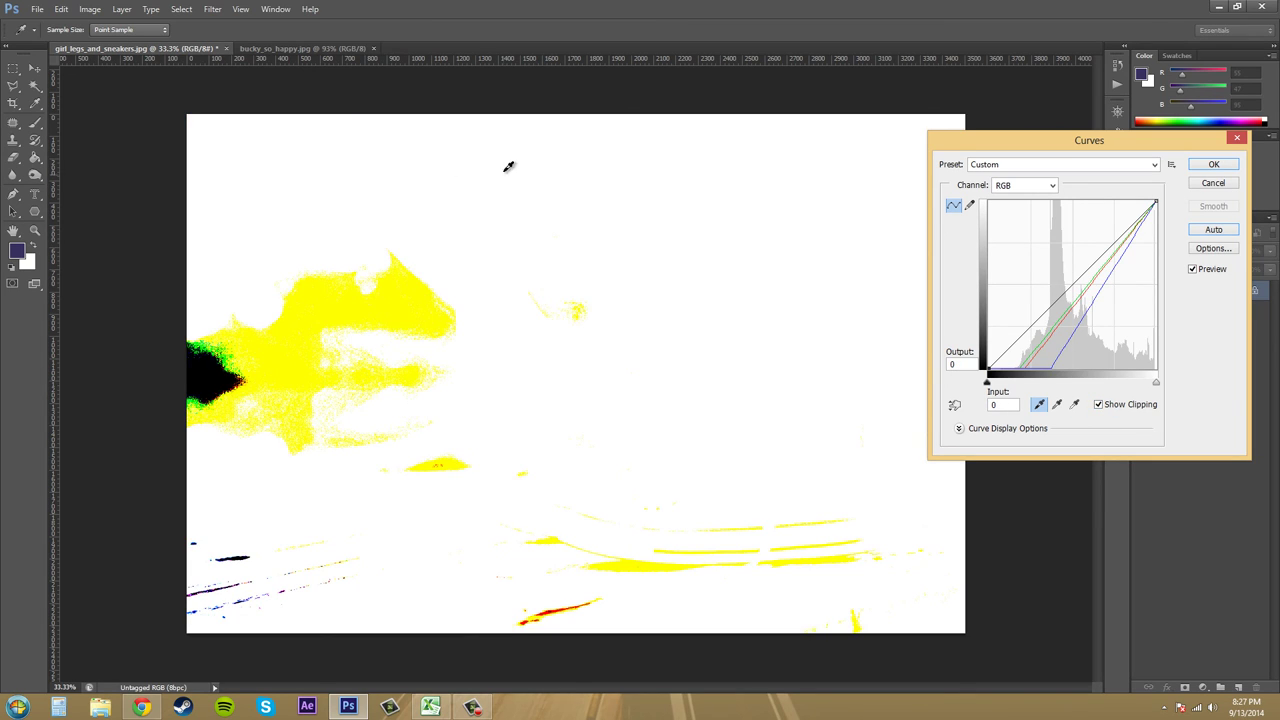
left_click(1099, 405)
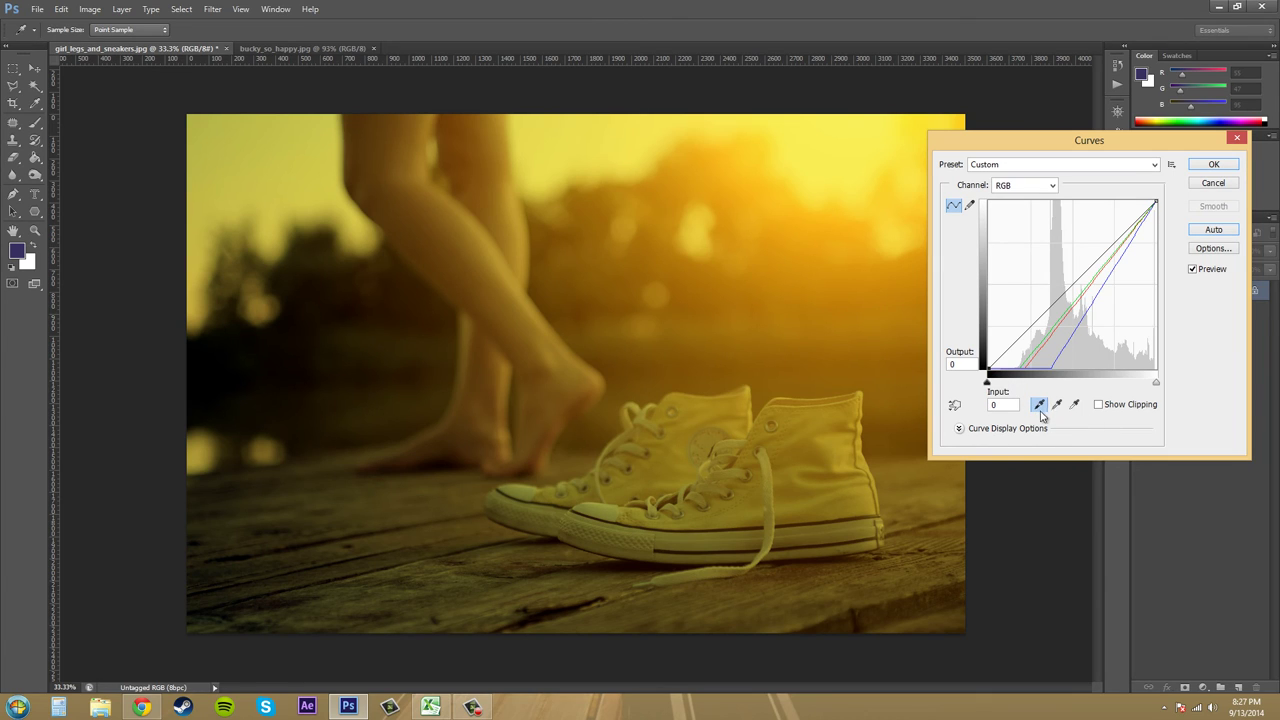
left_click(1050, 164)
left_click(1020, 178)
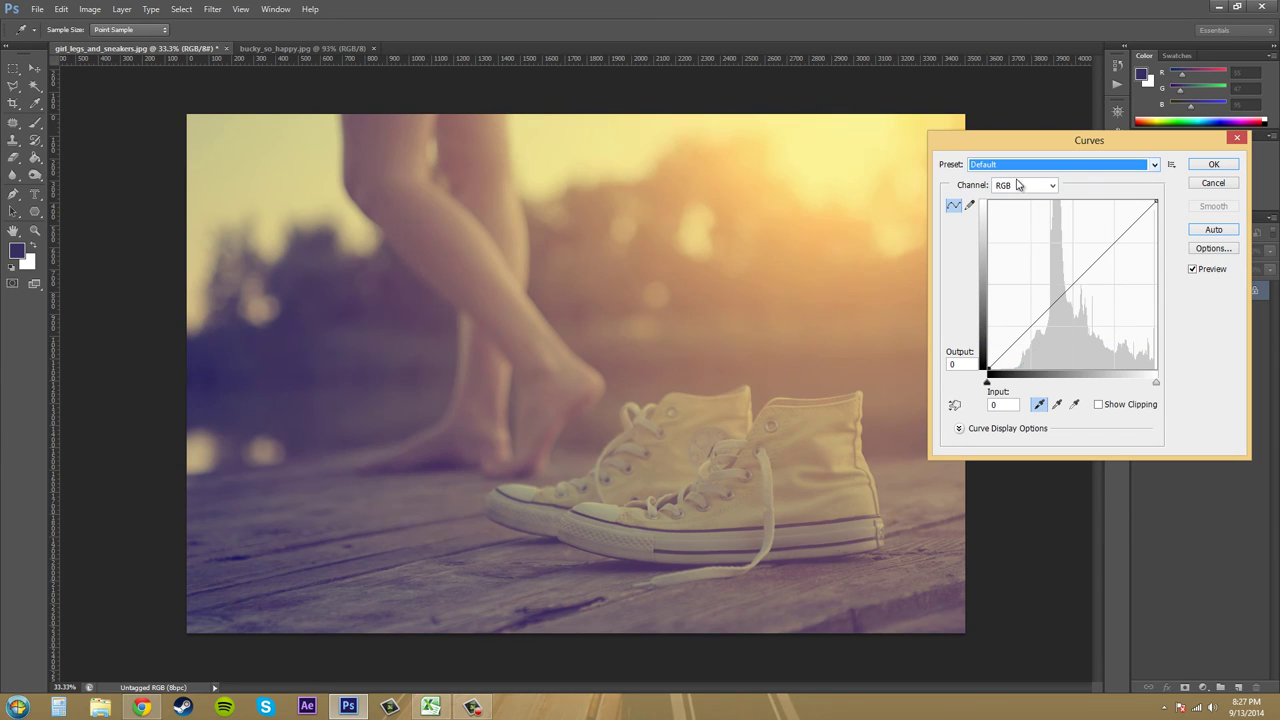
left_click(1052, 408)
left_click(1074, 404)
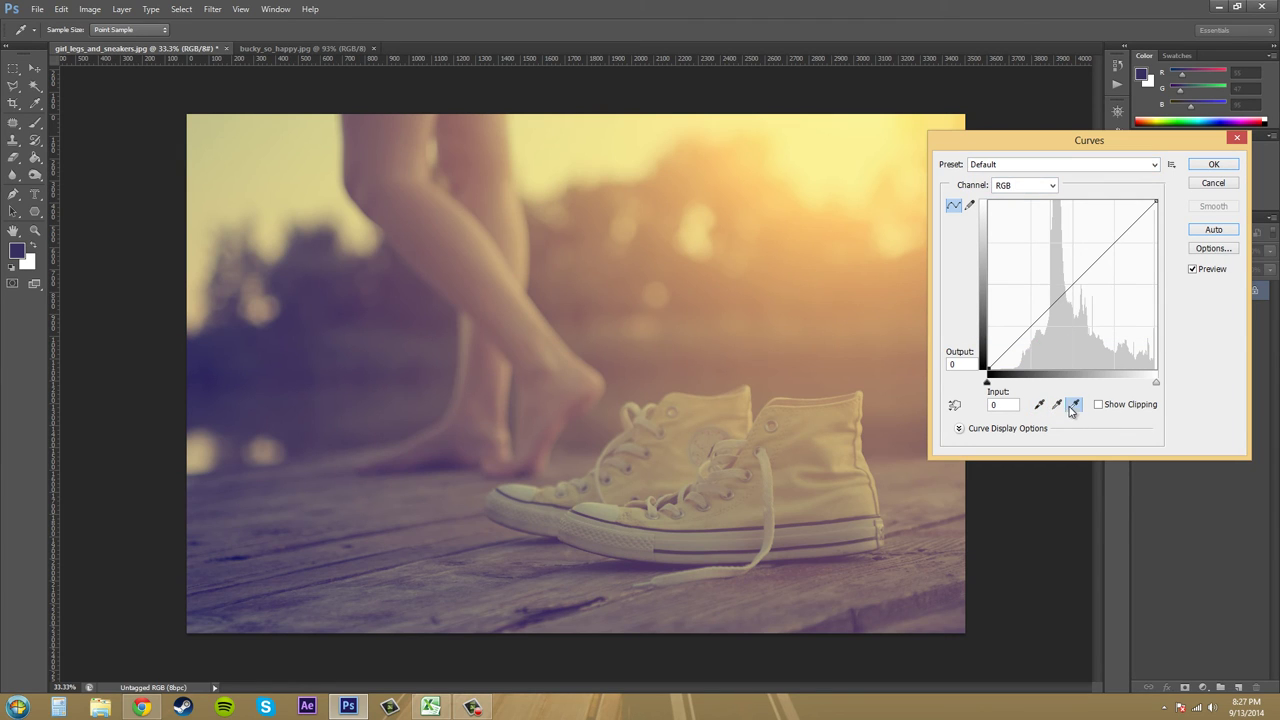
left_click(823, 525)
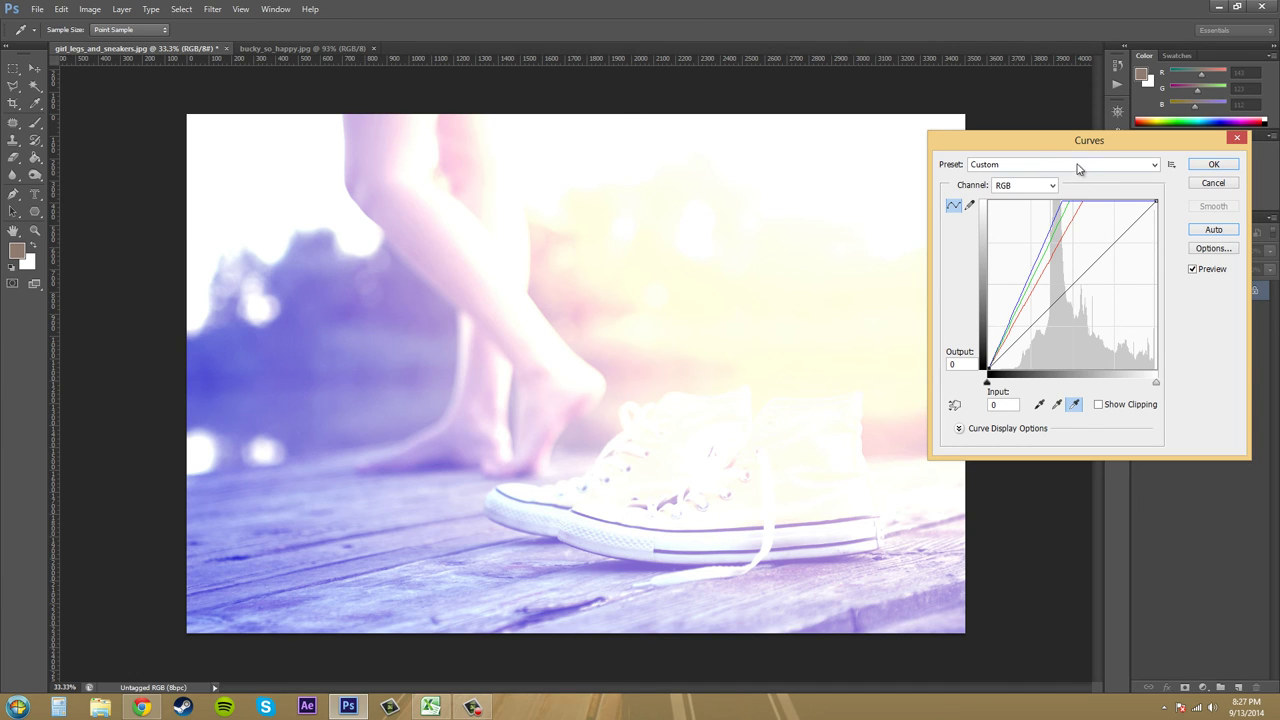
left_click(1080, 166)
left_click(1043, 179)
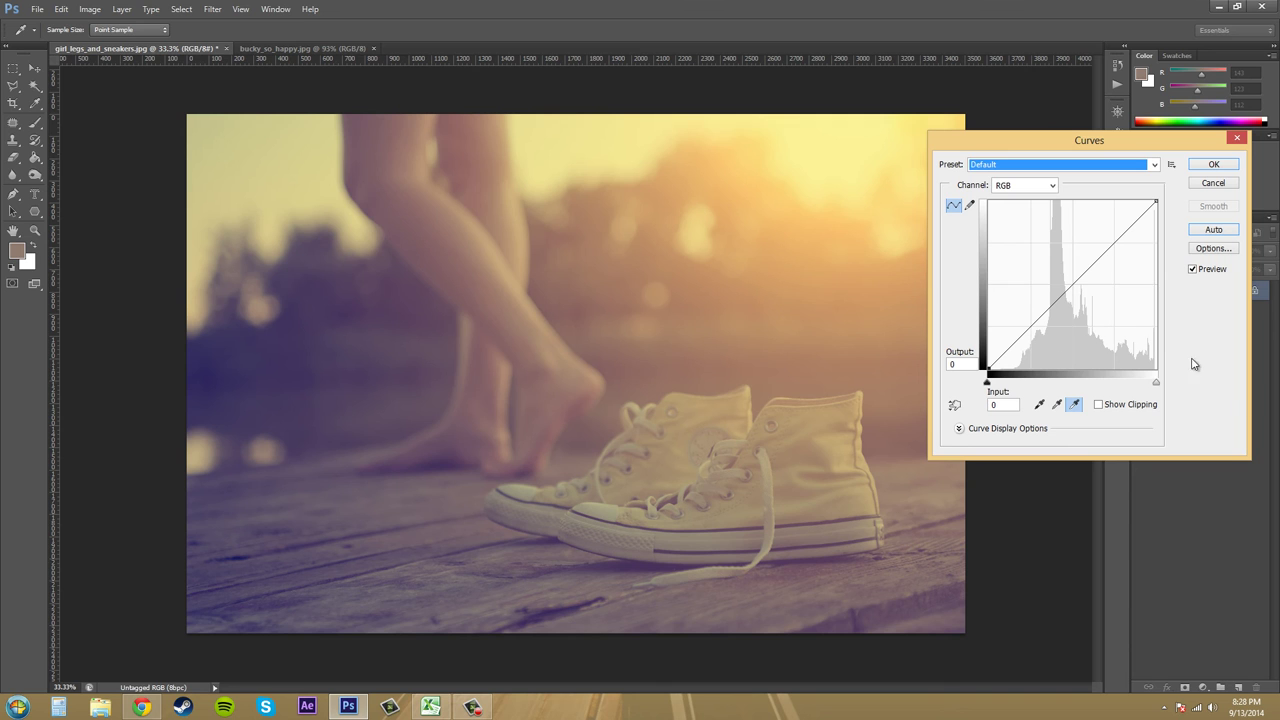
Open Auto Color Correction Options and preview each of the four algorithms
left_click(1221, 249)
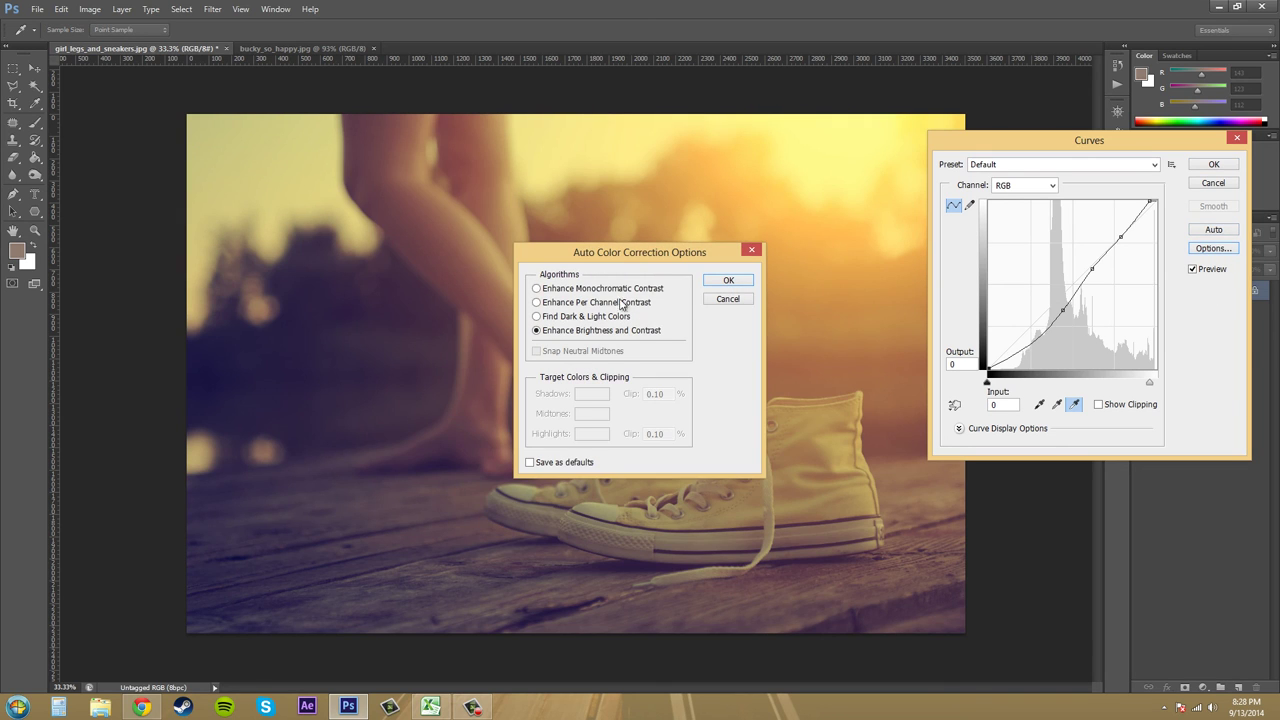
left_click_drag(643, 256, 760, 302)
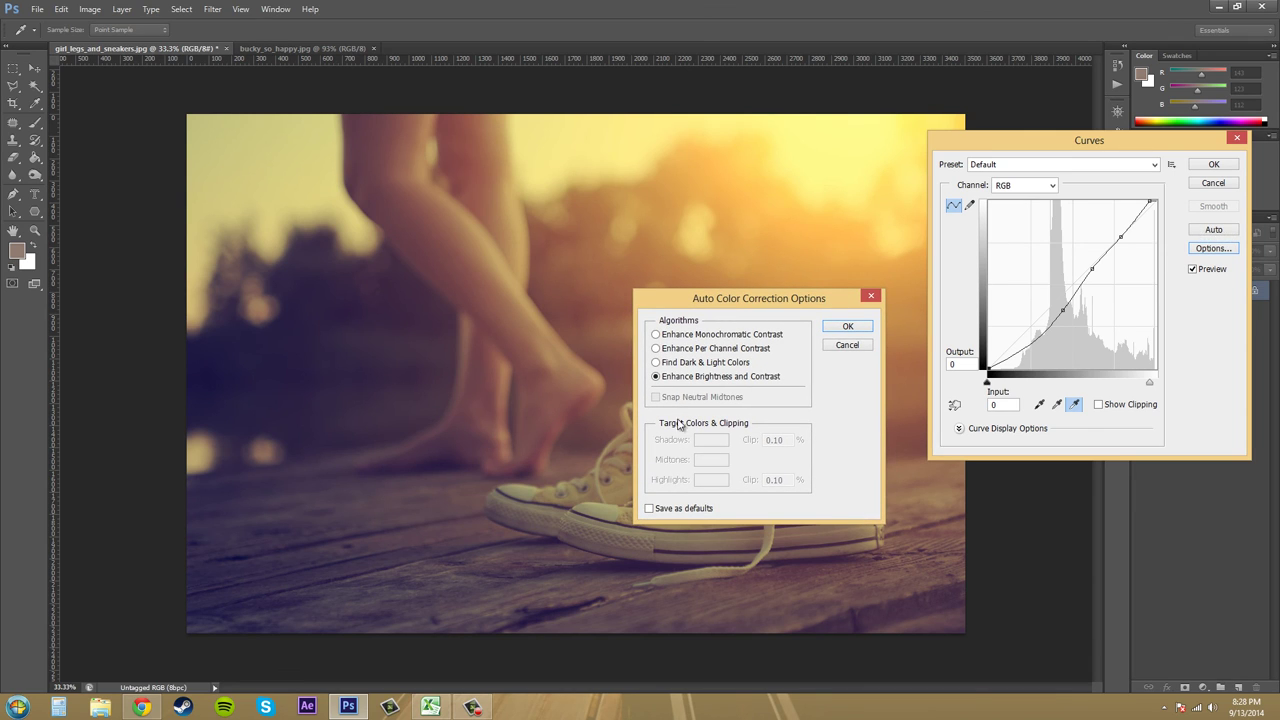
left_click(657, 336)
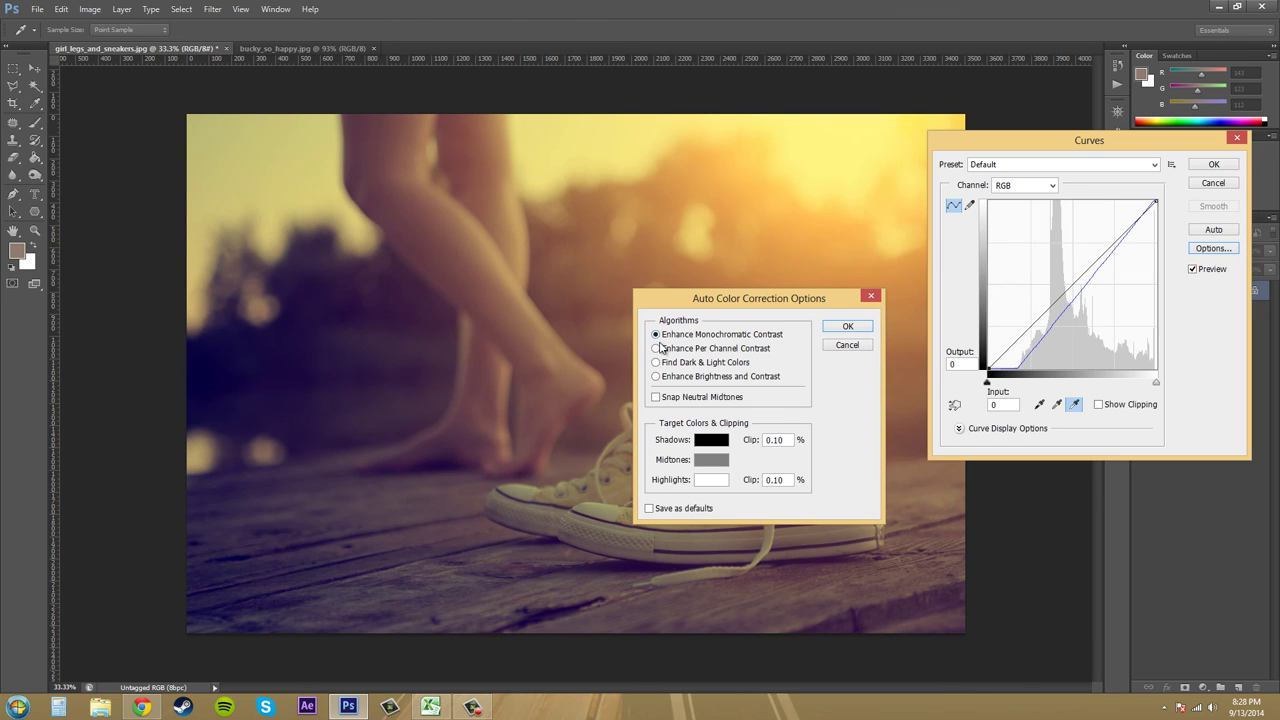
left_click(657, 348)
left_click(657, 362)
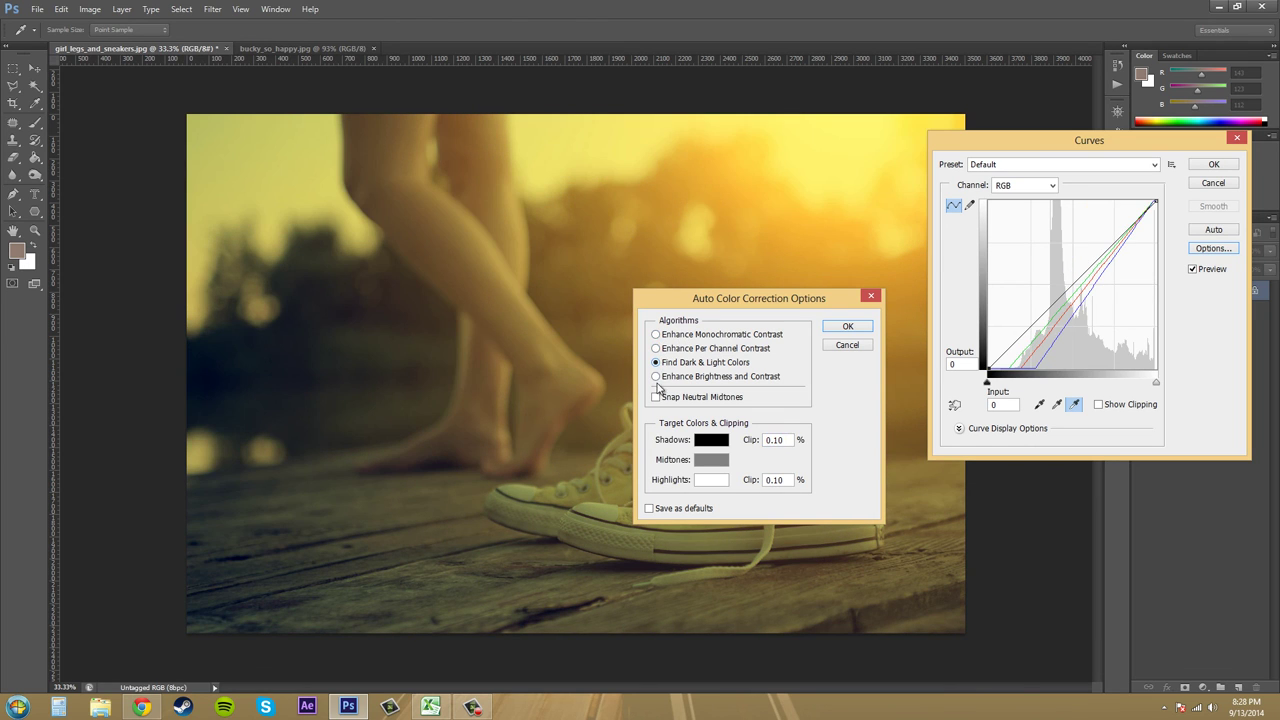
left_click(657, 376)
left_click(657, 362)
left_click(657, 348)
left_click(657, 336)
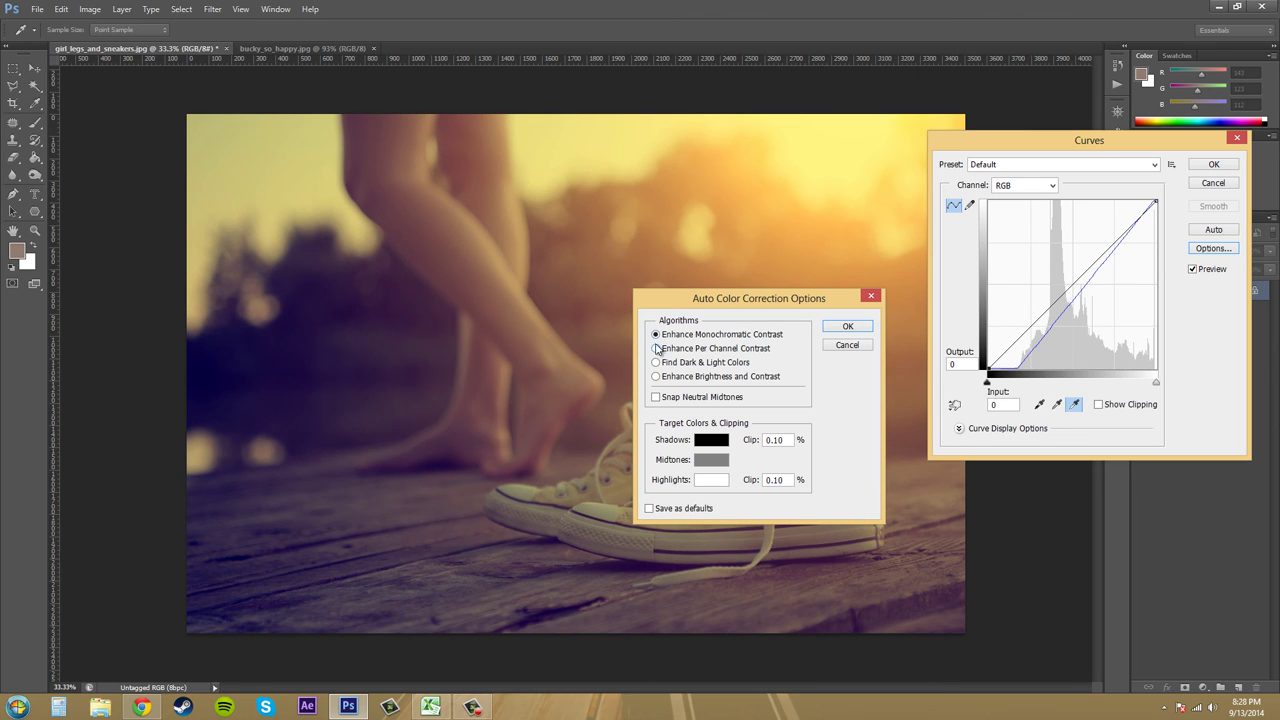
Move the options window off the photo and settle on Find Dark & Light Colors
left_click_drag(755, 302, 1072, 394)
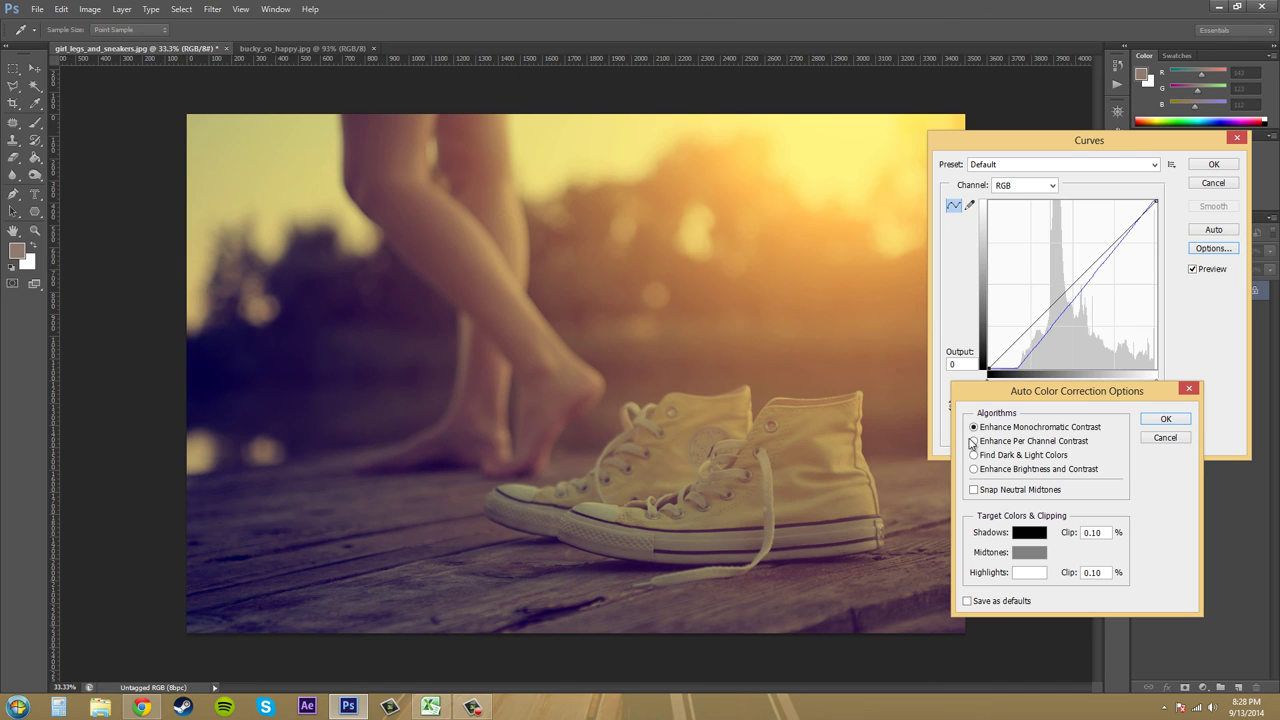
left_click(973, 441)
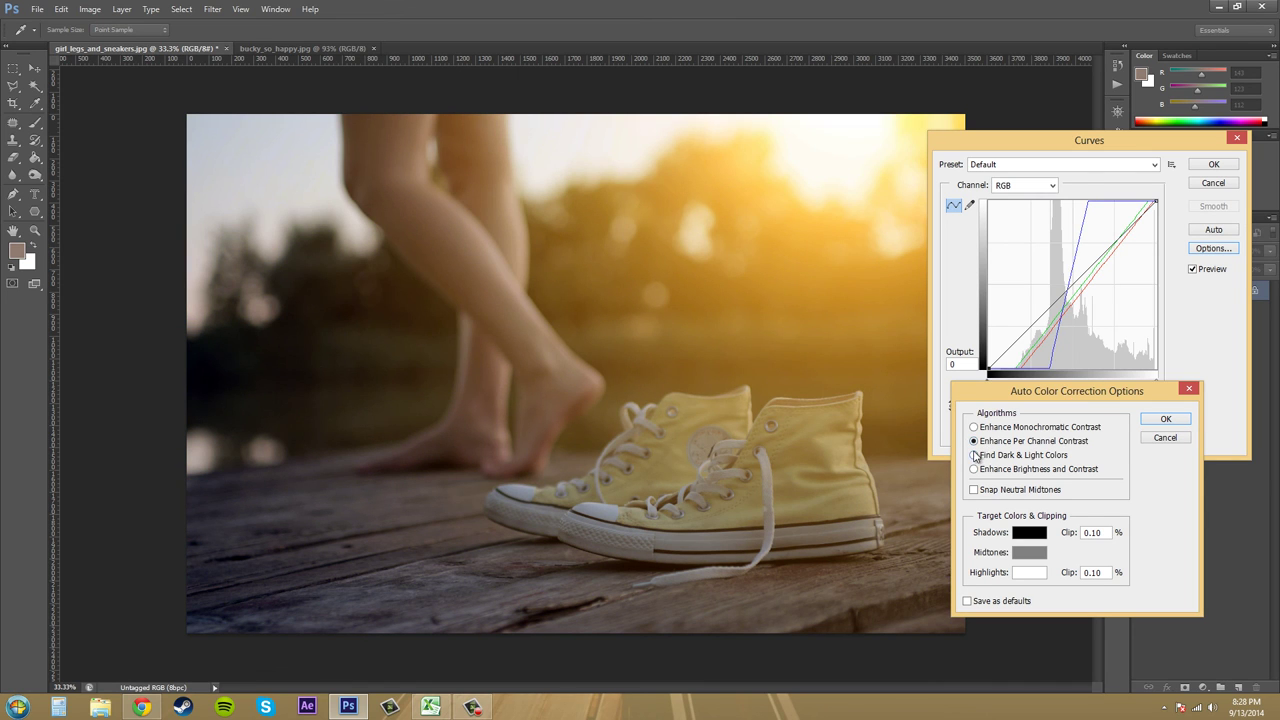
left_click(975, 456)
left_click(975, 469)
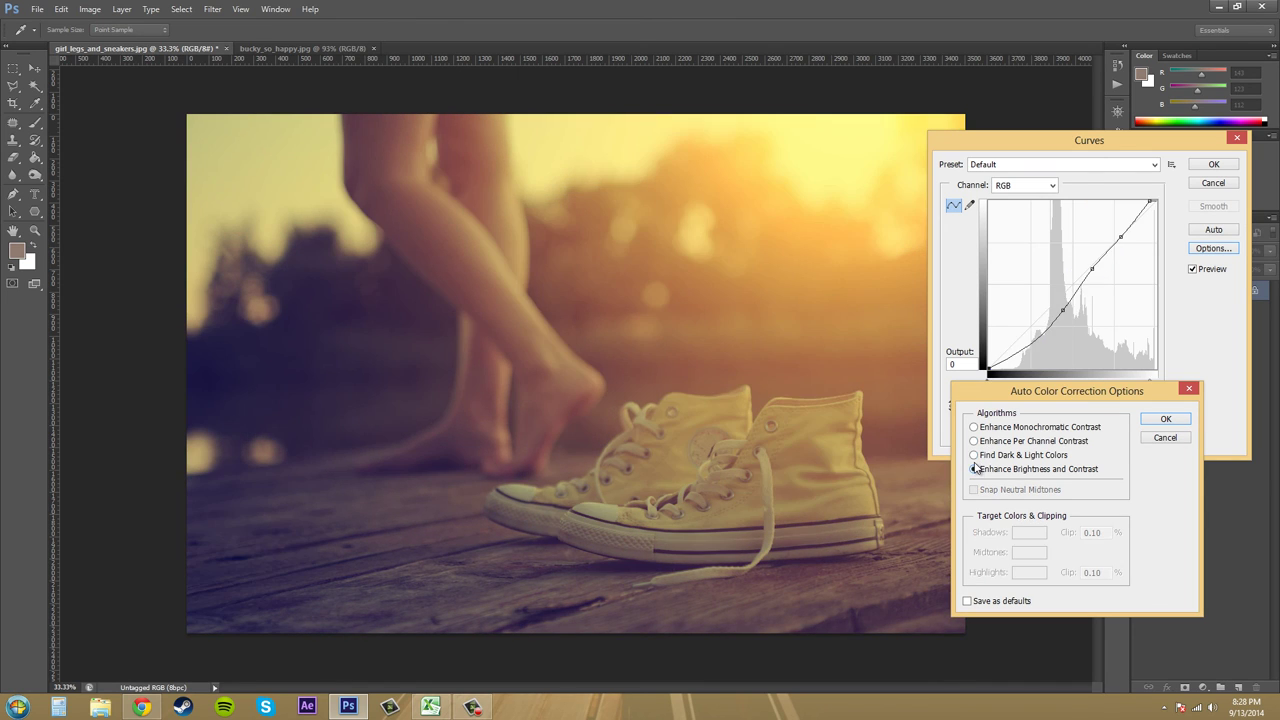
left_click(975, 455)
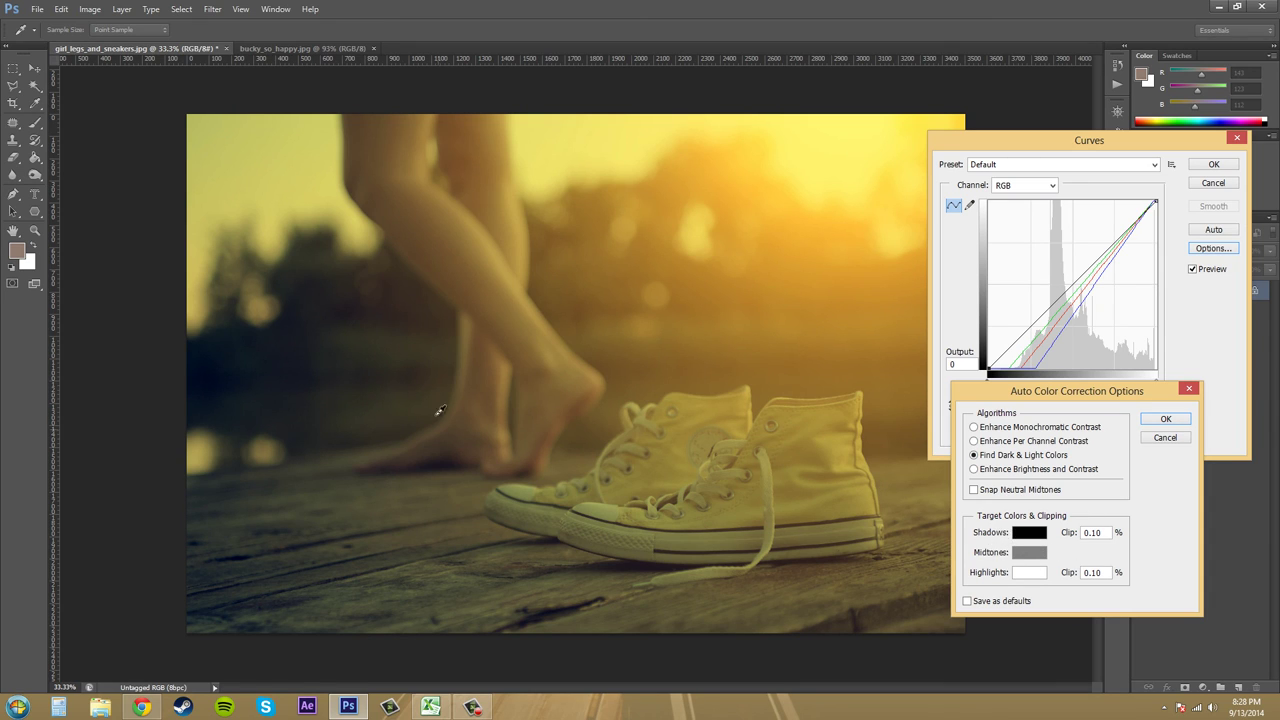
Try greyish, dark reddish and pure black shadow target colours in the Color Picker
left_click(1024, 537)
left_click(479, 376)
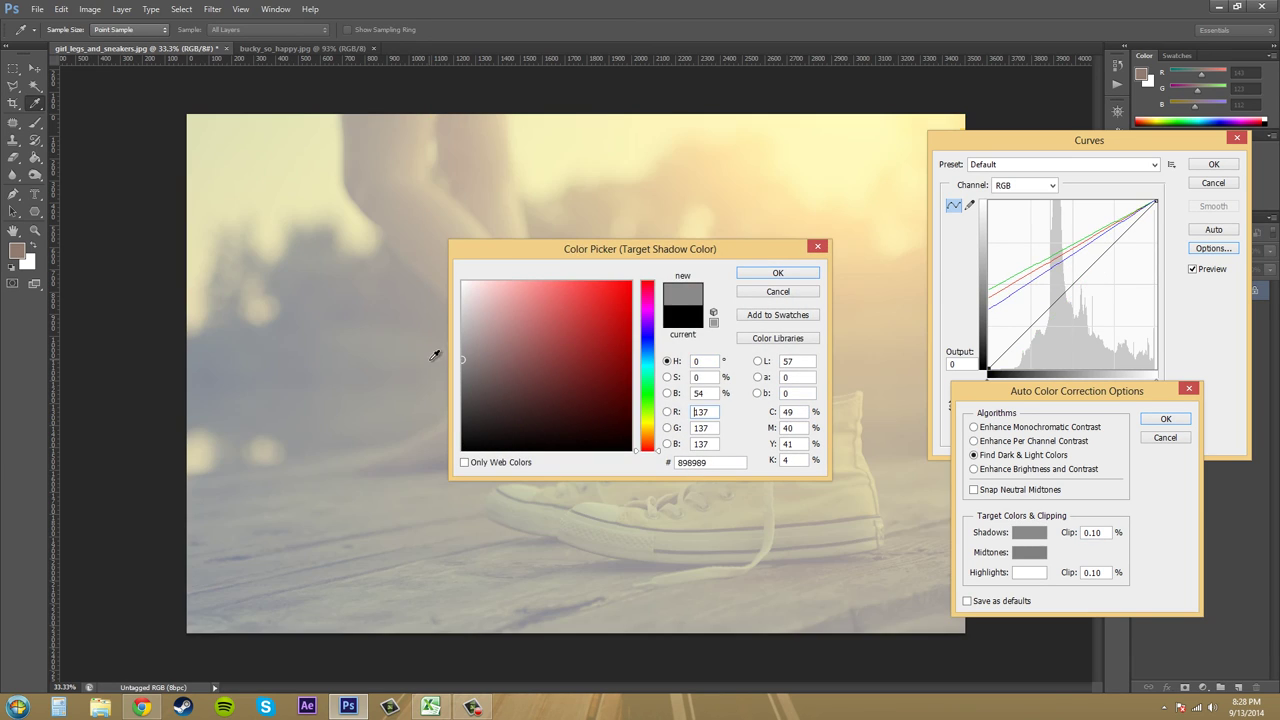
left_click(530, 427)
left_click_drag(530, 427, 570, 350)
mouse_move(556, 398)
left_mouse_down()
mouse_move(515, 408)
mouse_move(420, 473)
left_mouse_up()
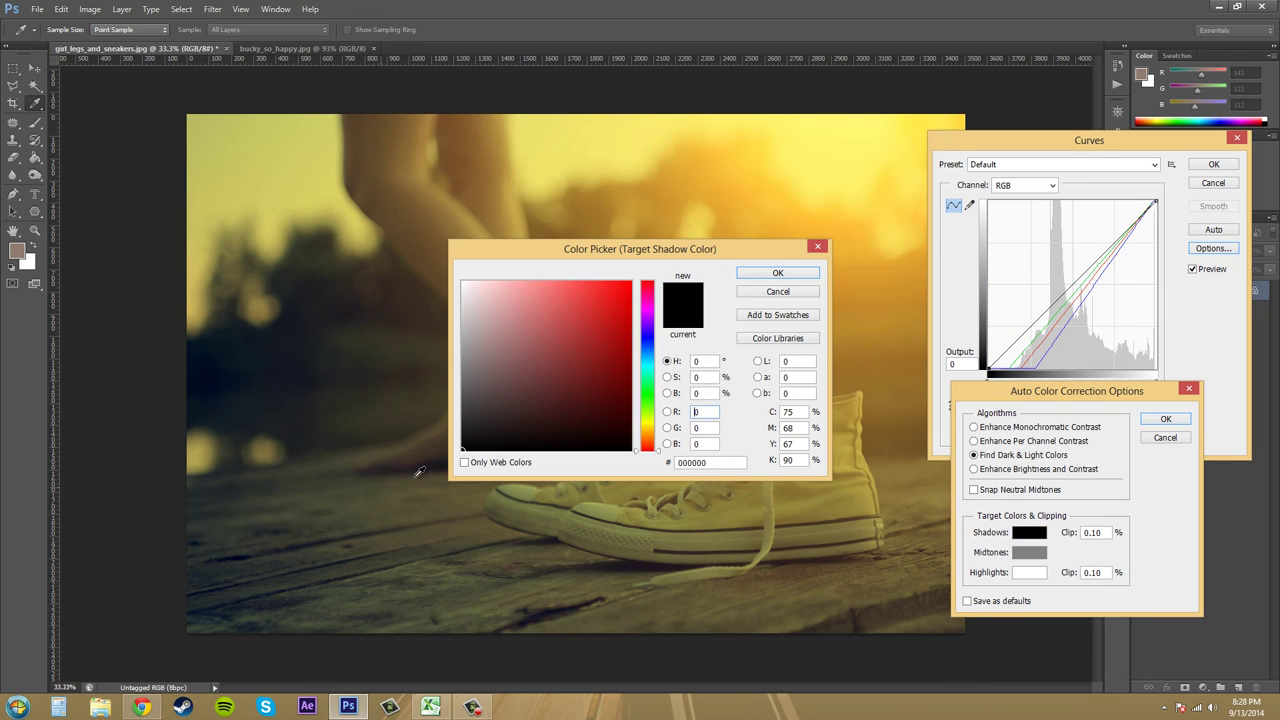
Discard the shadow colour change and apply Enhance Brightness and Contrast as the auto correction
left_click(794, 295)
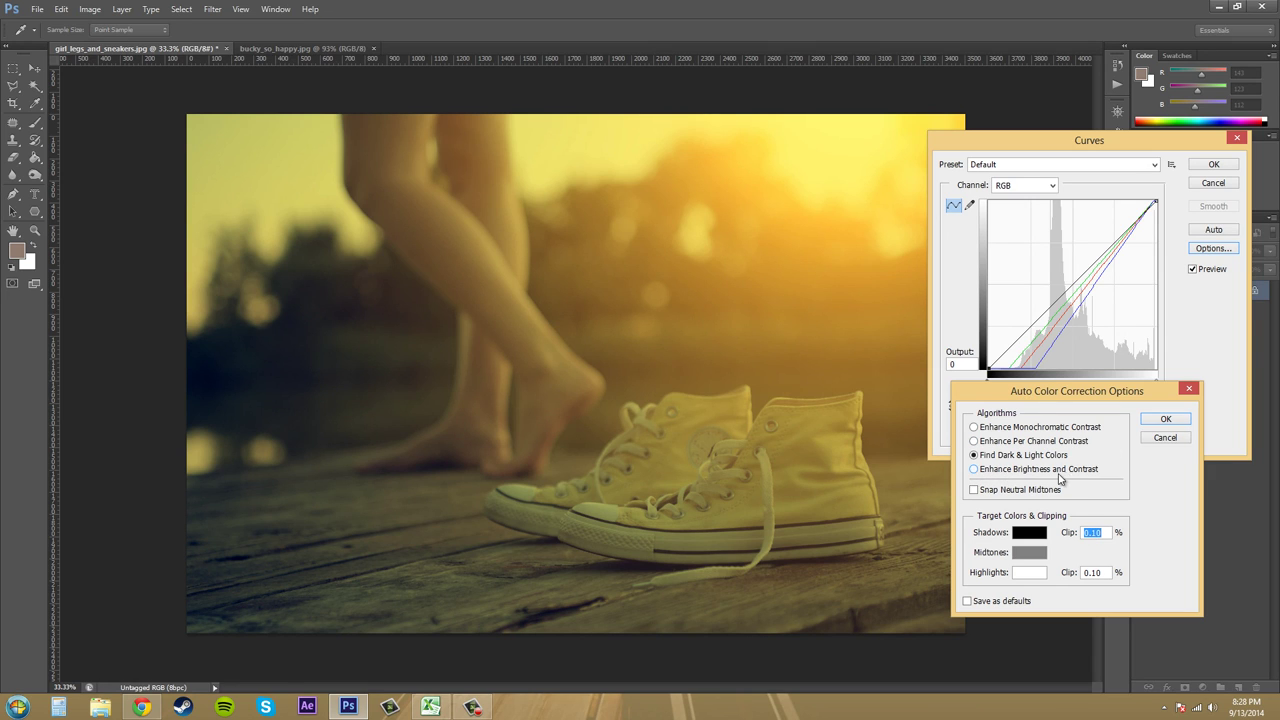
left_click(974, 470)
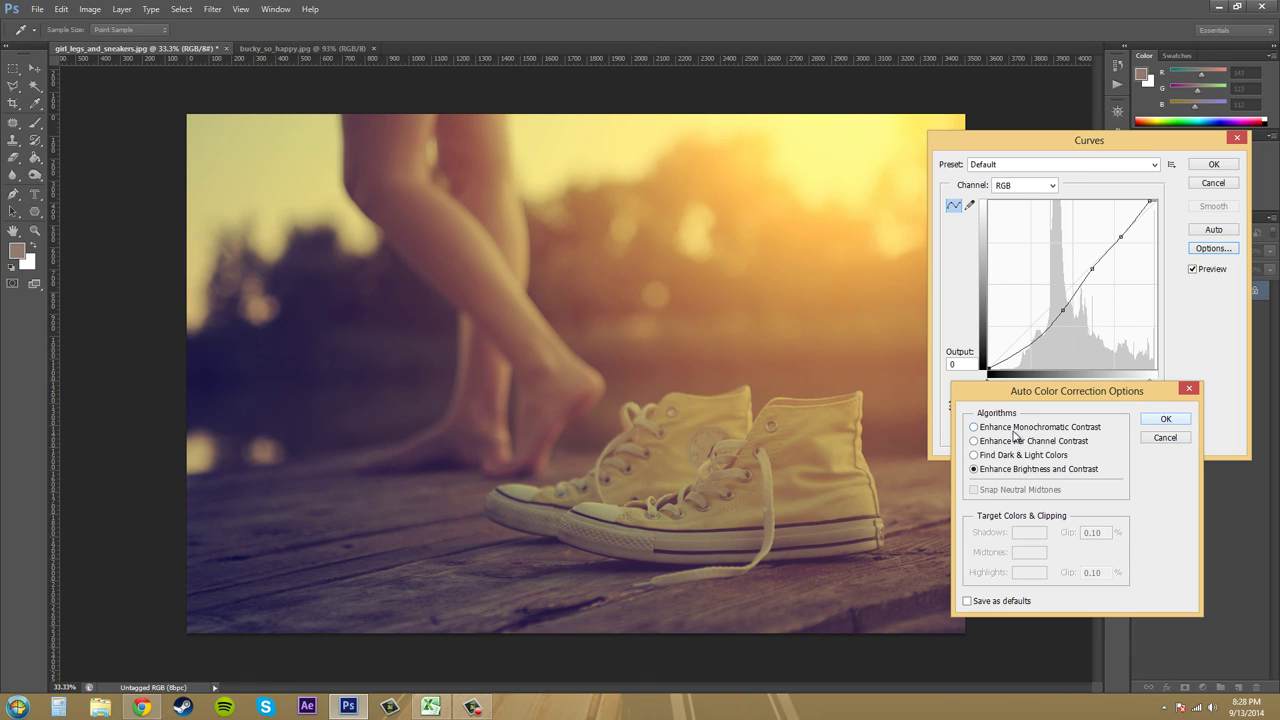
left_click(1188, 422)
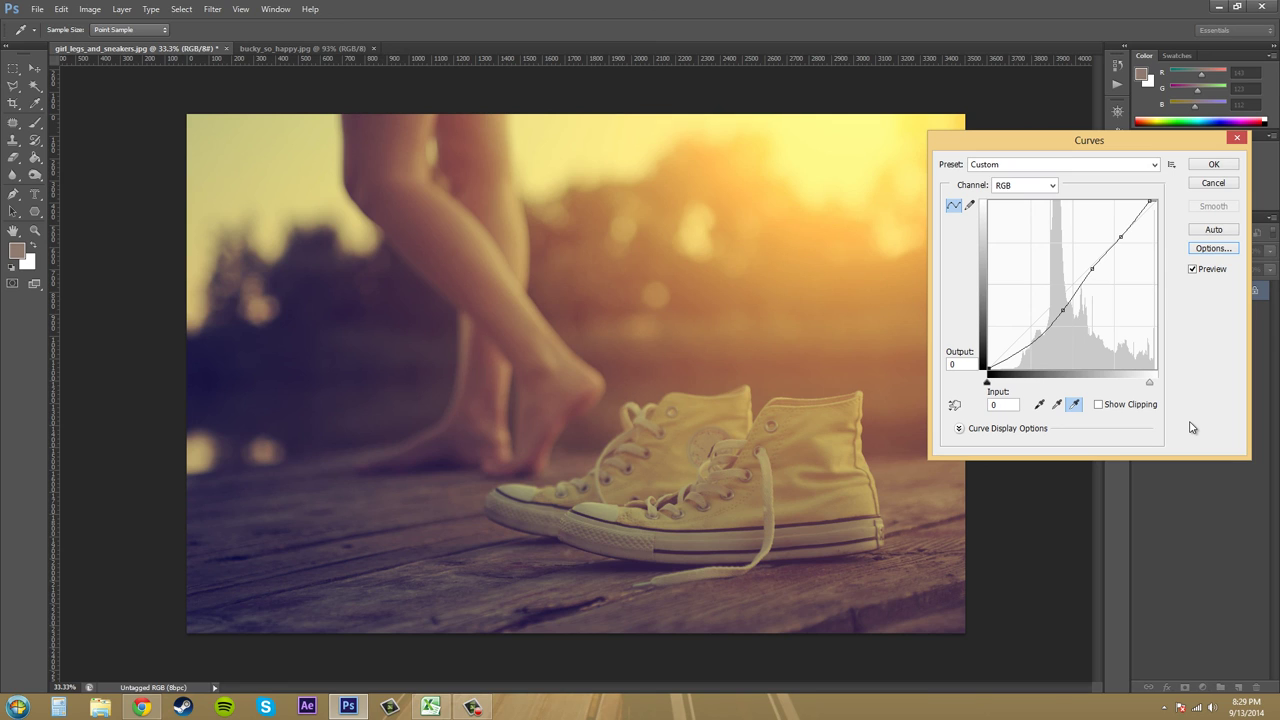
Switch to Chrome and open the Photoshop board under Adobe on the buckysroom.org forum index
left_click(142, 708)
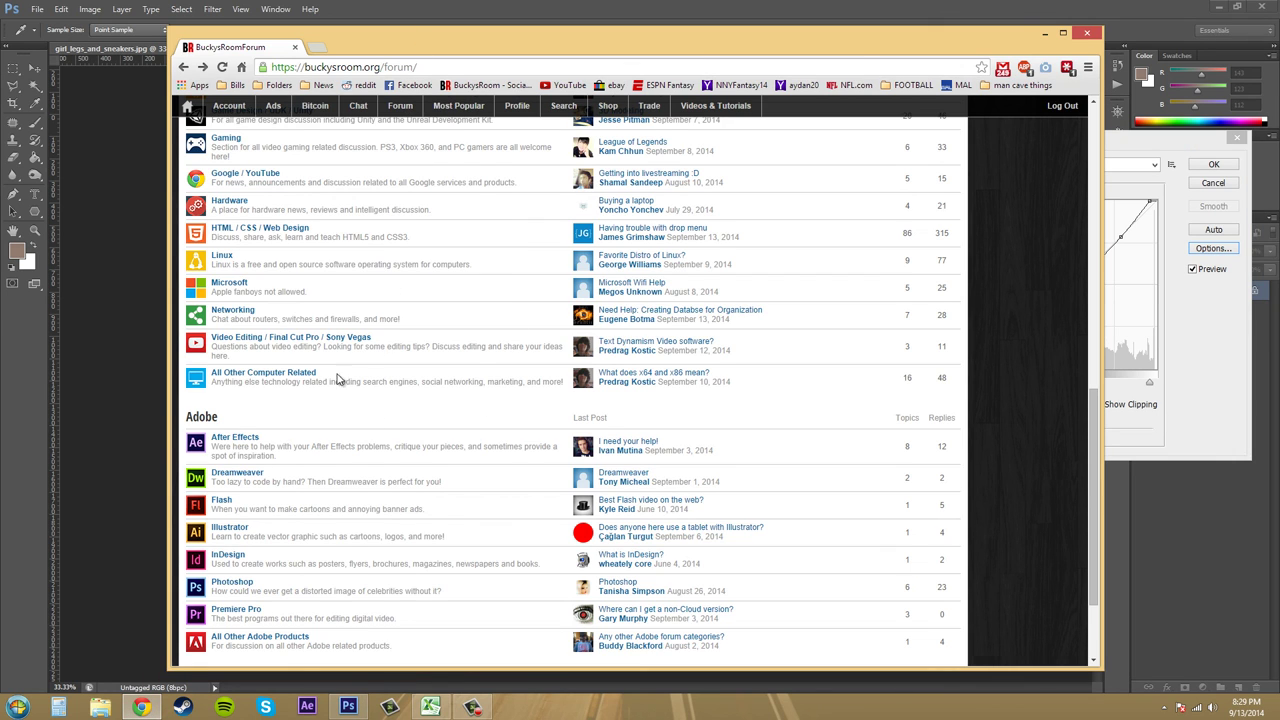
scroll(440, 408, "down", 1)
scroll(488, 394, "down", 1)
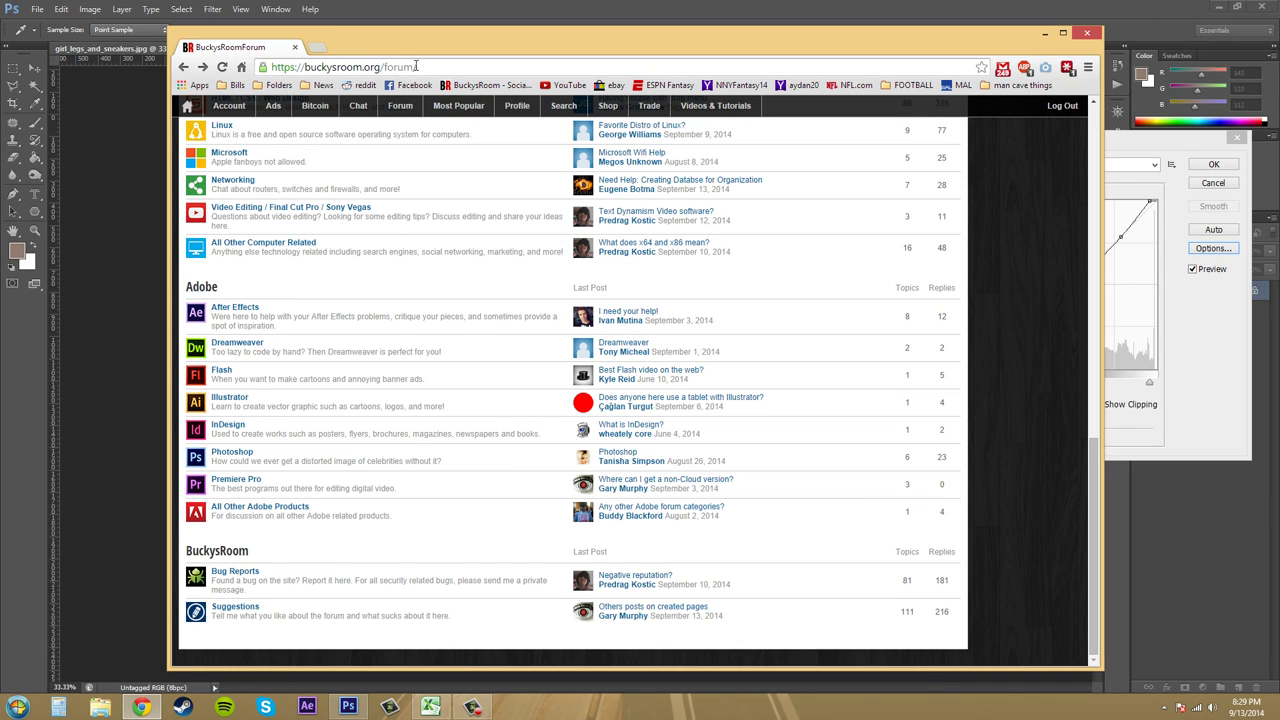
left_click(230, 455)
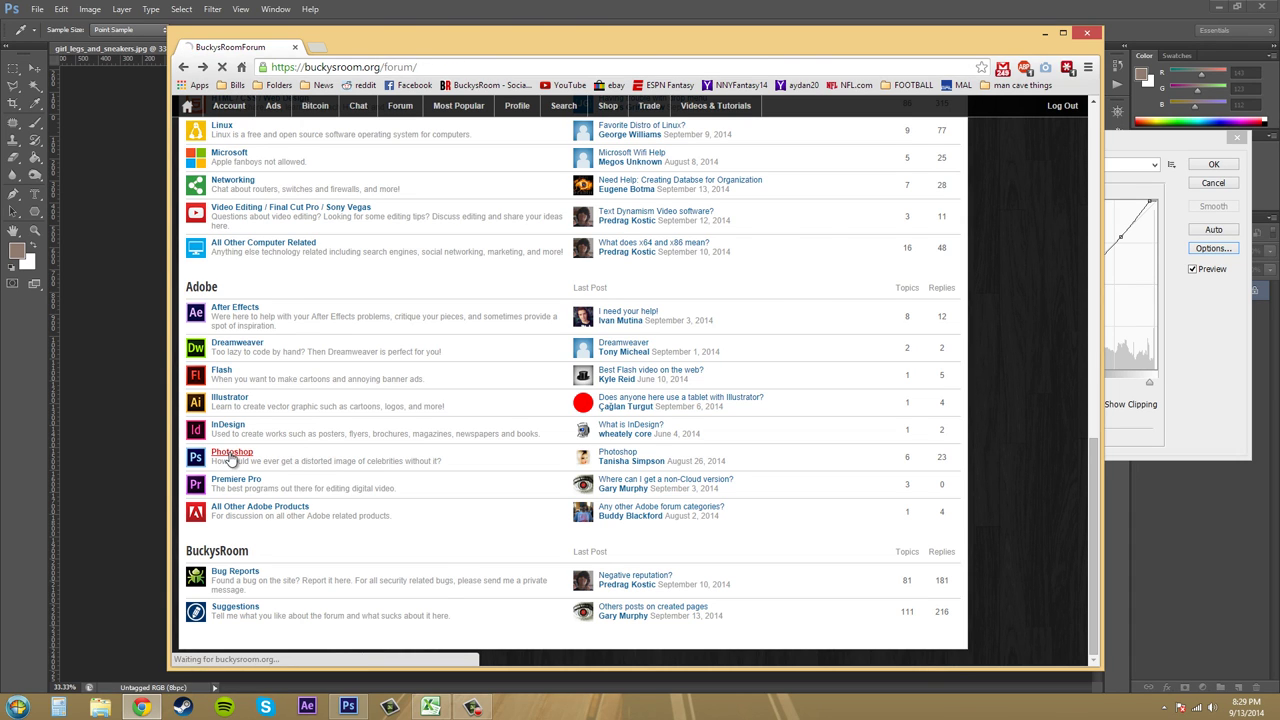